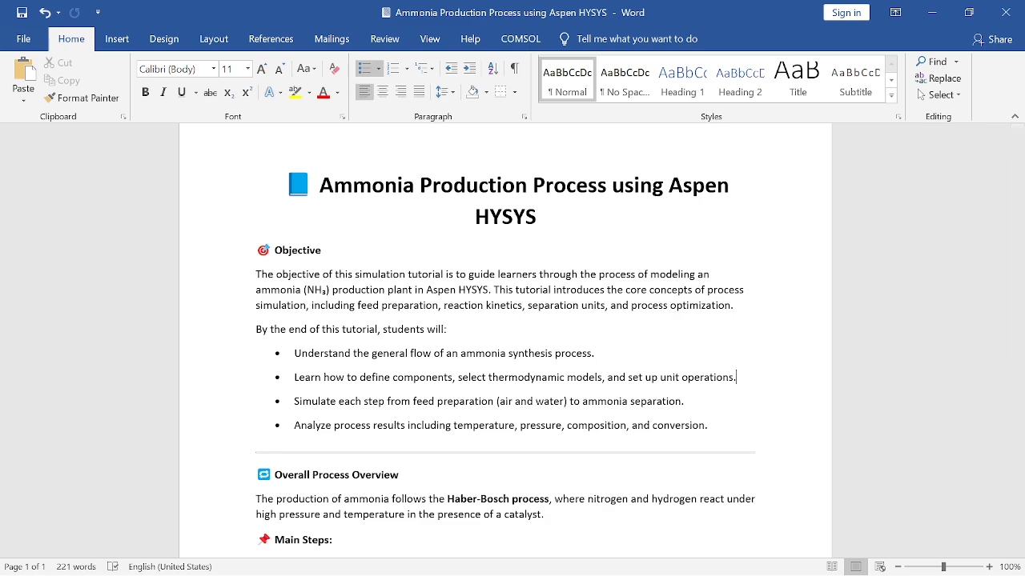
Read the objective and the learning outcomes in the ammonia production tutorial document
{"action": "scroll", "coordinate": [504, 340], "scroll_direction": "down", "scroll_amount": 2}
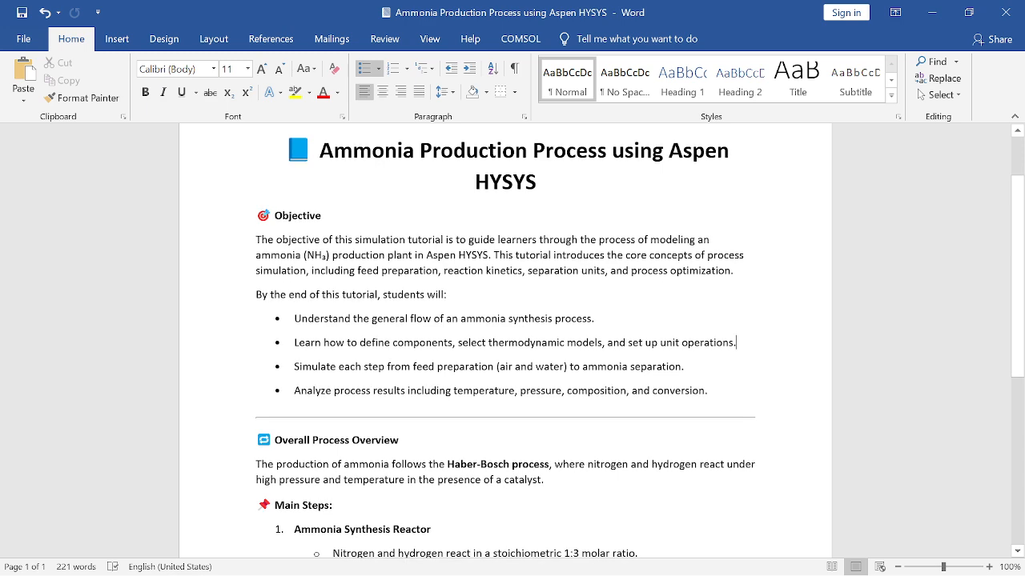
{"action": "scroll", "coordinate": [504, 340], "scroll_direction": "down", "scroll_amount": 1}
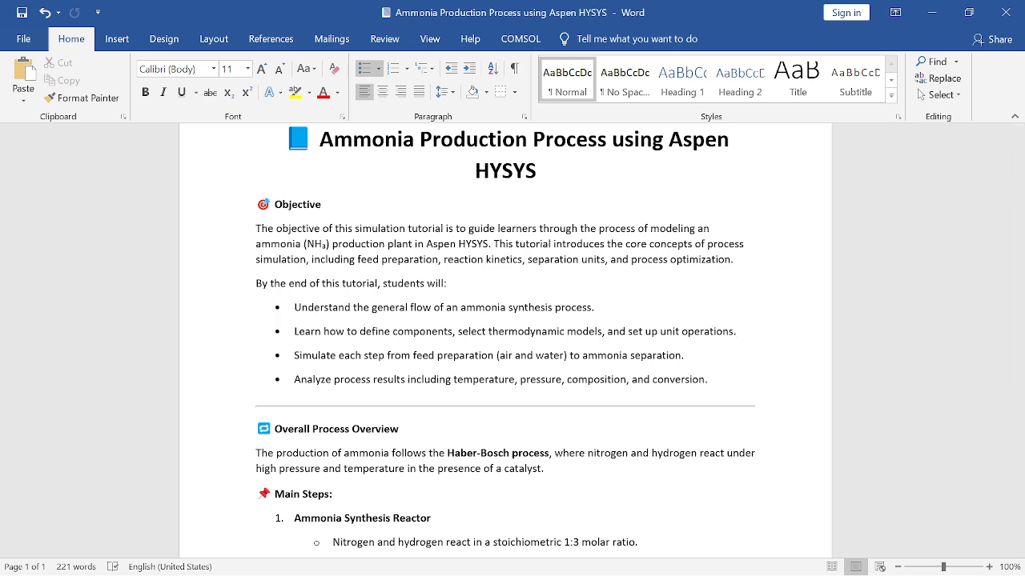
{"action": "scroll", "coordinate": [505, 340], "scroll_direction": "down", "scroll_amount": 1}
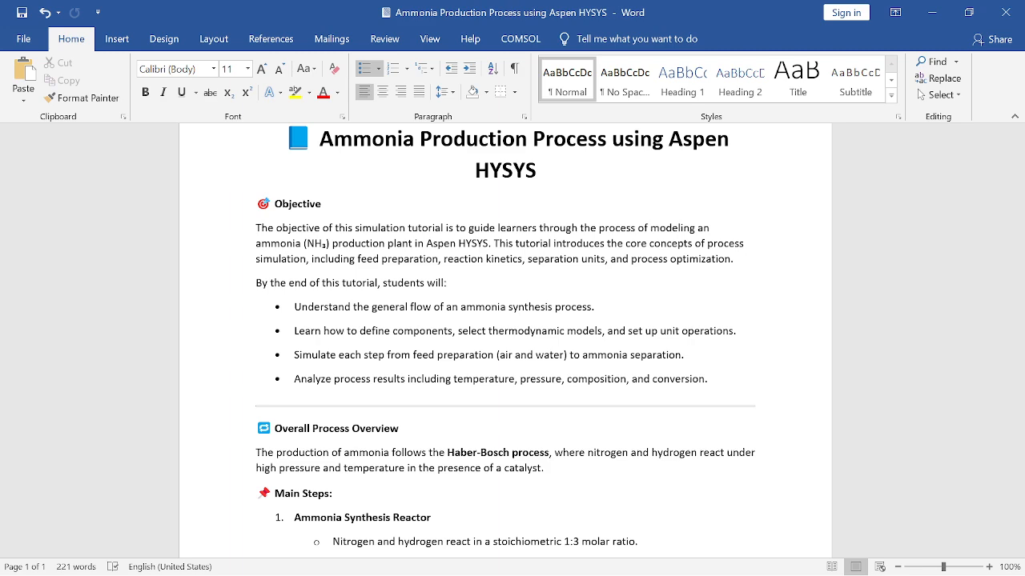
{"action": "scroll", "coordinate": [505, 336], "scroll_direction": "down", "scroll_amount": 1}
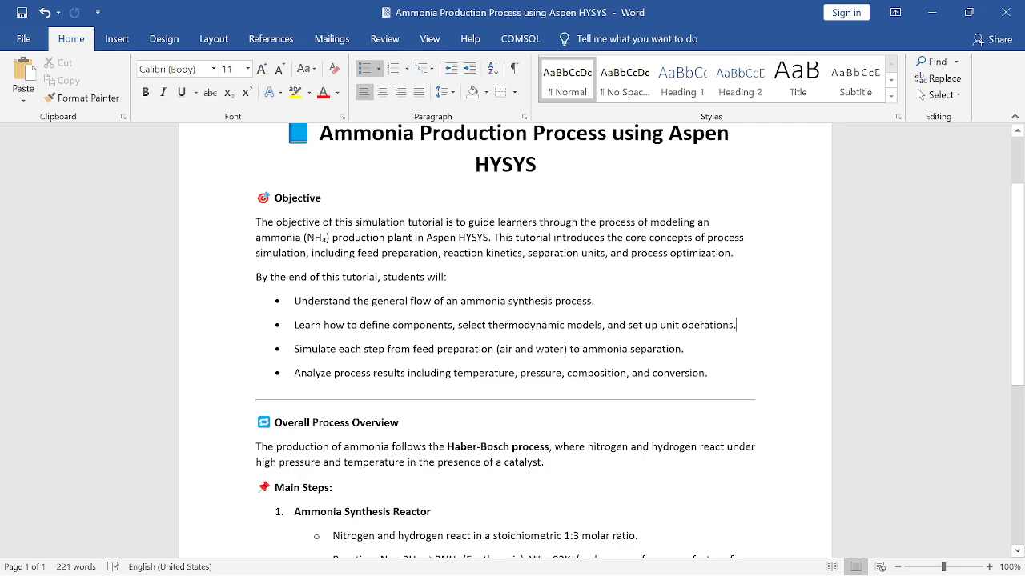
{"action": "scroll", "coordinate": [505, 340], "scroll_direction": "down", "scroll_amount": 1}
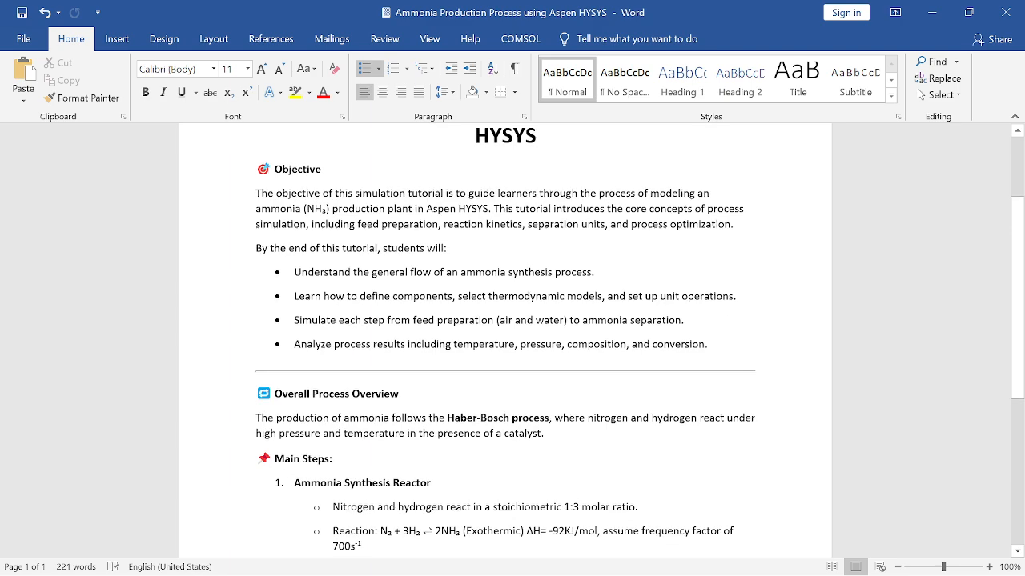
{"action": "scroll", "coordinate": [504, 340], "scroll_direction": "down", "scroll_amount": 3}
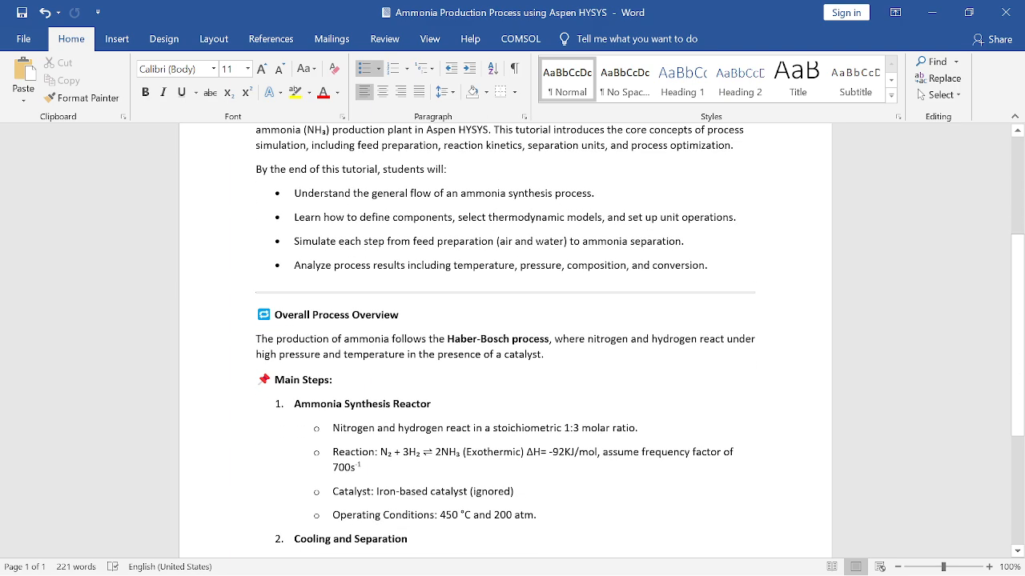
Read the Haber-Bosch process overview and the feed ratio, reaction, catalyst and operating conditions of the Ammonia Synthesis Reactor
{"action": "scroll", "coordinate": [504, 340], "scroll_direction": "down", "scroll_amount": 1}
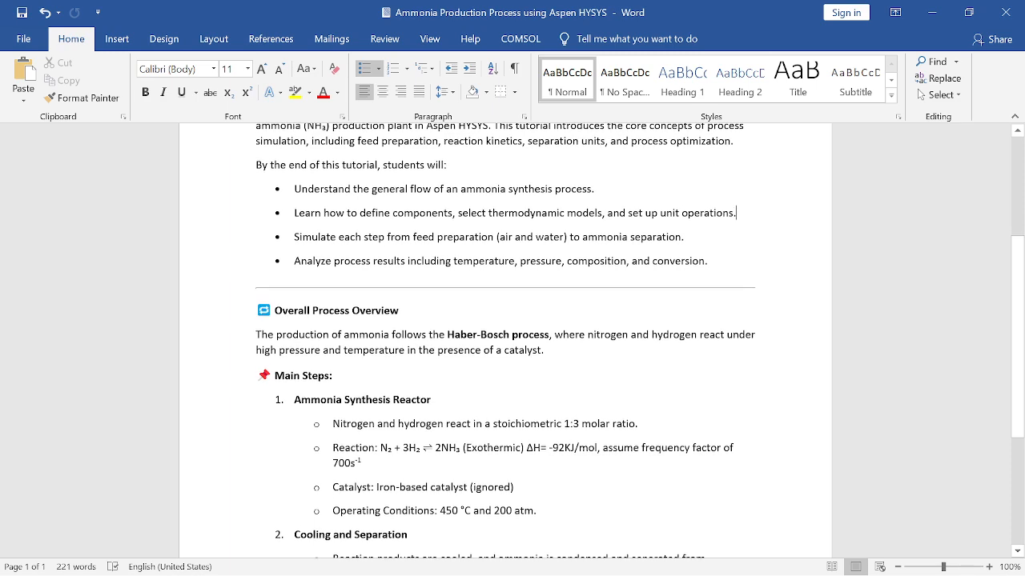
{"action": "scroll", "coordinate": [504, 341], "scroll_direction": "down", "scroll_amount": 1}
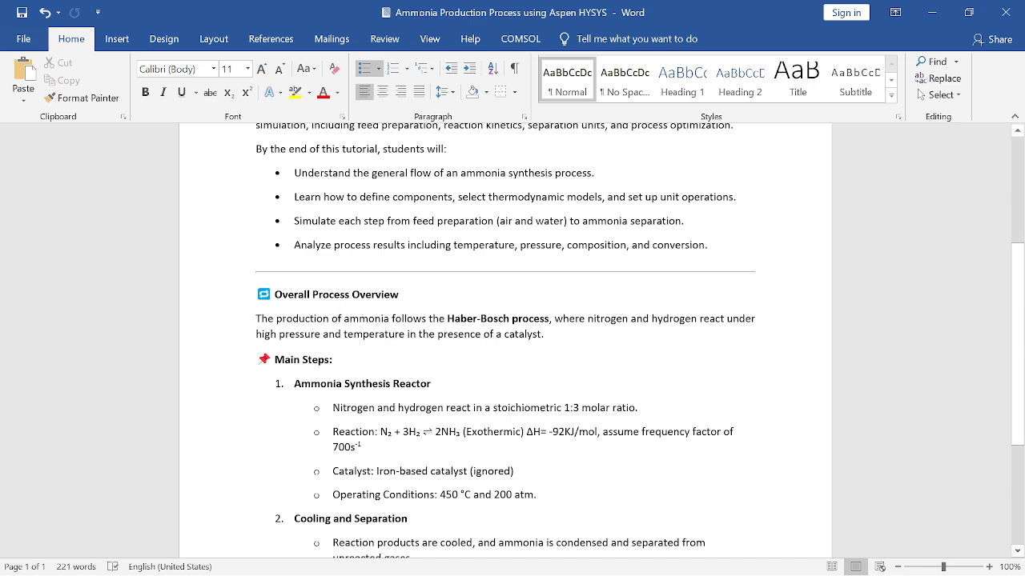
{"action": "scroll", "coordinate": [504, 340], "scroll_direction": "down", "scroll_amount": 1}
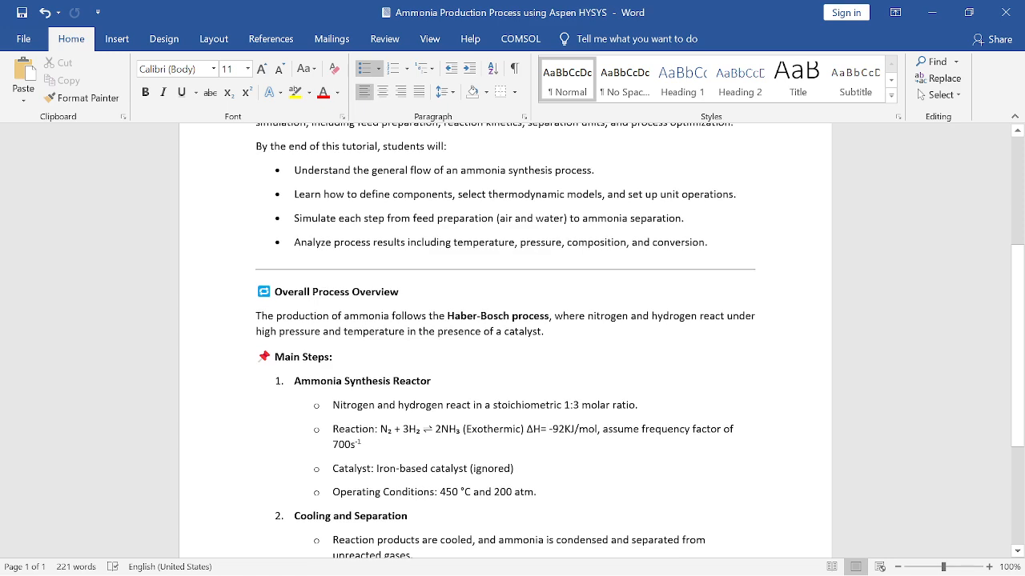
{"action": "scroll", "coordinate": [504, 341], "scroll_direction": "down", "scroll_amount": 1}
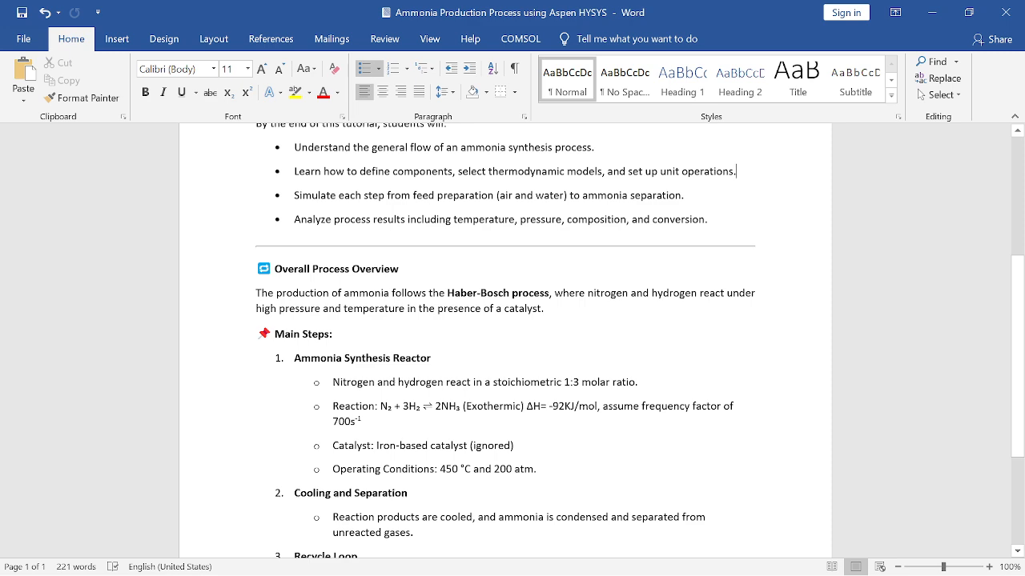
{"action": "scroll", "coordinate": [504, 340], "scroll_direction": "down", "scroll_amount": 1}
{"action": "scroll", "coordinate": [504, 341], "scroll_direction": "down", "scroll_amount": 1}
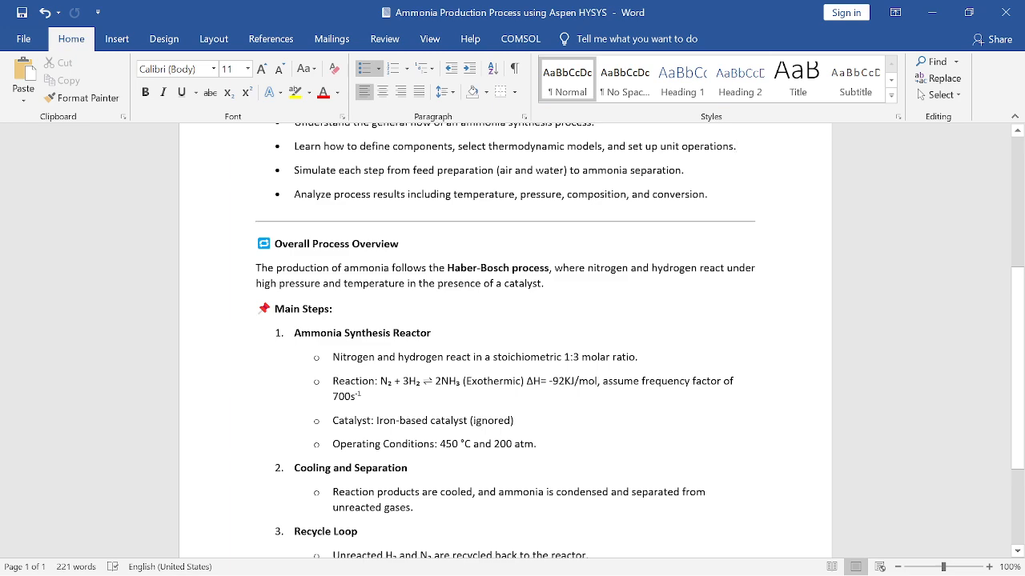
{"action": "scroll", "coordinate": [505, 340], "scroll_direction": "down", "scroll_amount": 1}
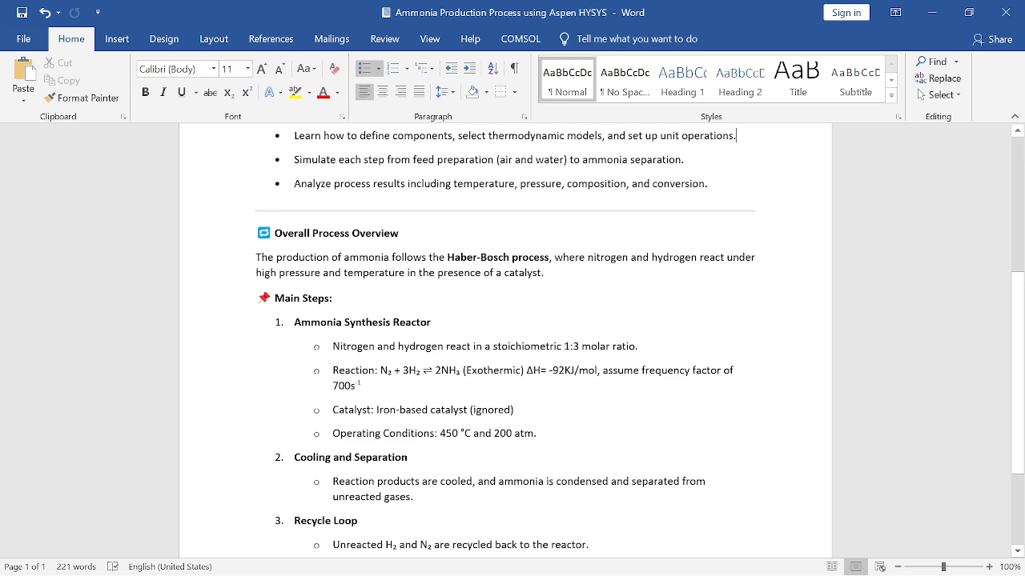
{"action": "scroll", "coordinate": [505, 340], "scroll_direction": "down", "scroll_amount": 1}
{"action": "scroll", "coordinate": [506, 340], "scroll_direction": "up", "scroll_amount": 2}
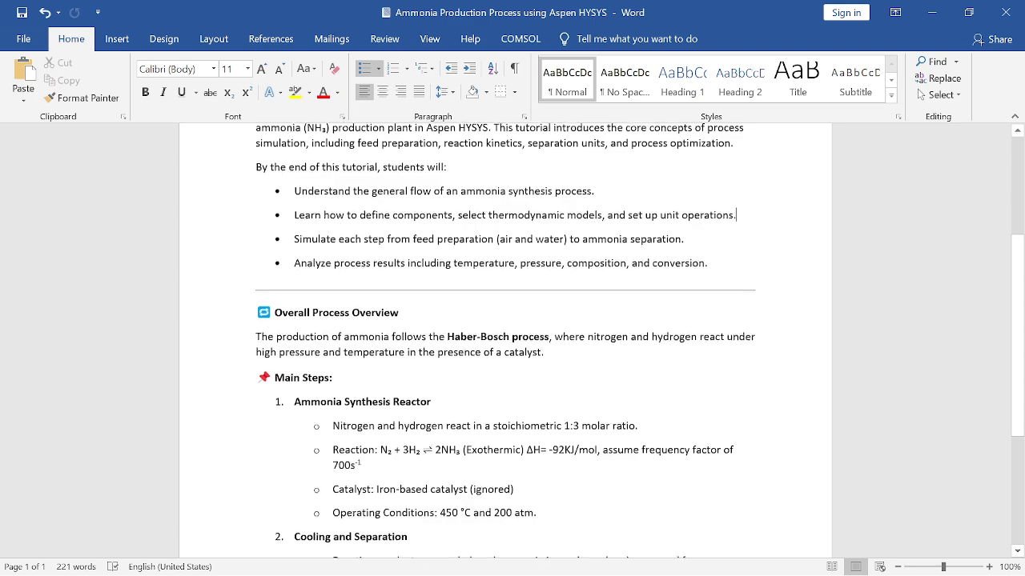
{"action": "scroll", "coordinate": [505, 340], "scroll_direction": "down", "scroll_amount": 1}
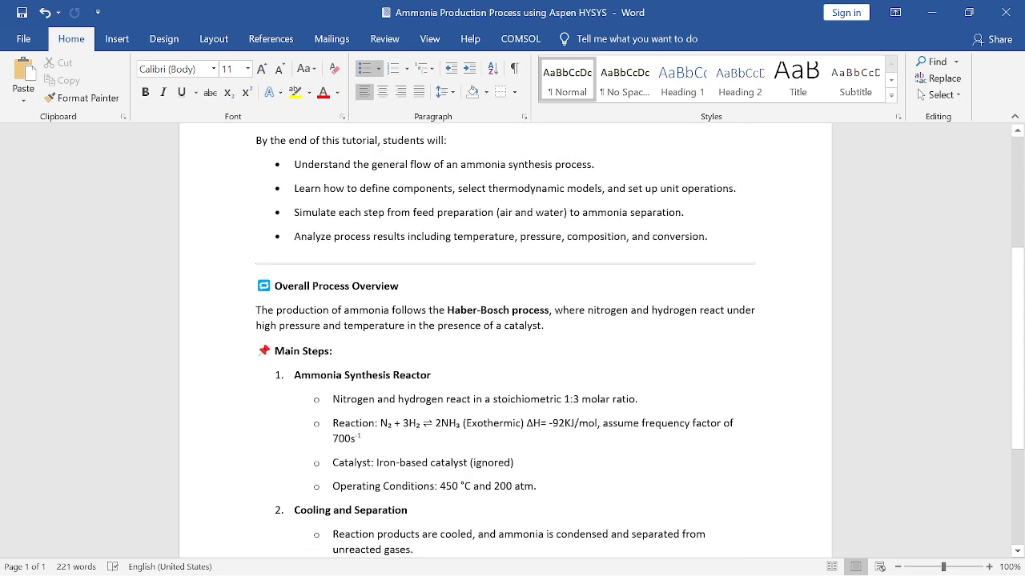
{"action": "scroll", "coordinate": [505, 340], "scroll_direction": "down", "scroll_amount": 1}
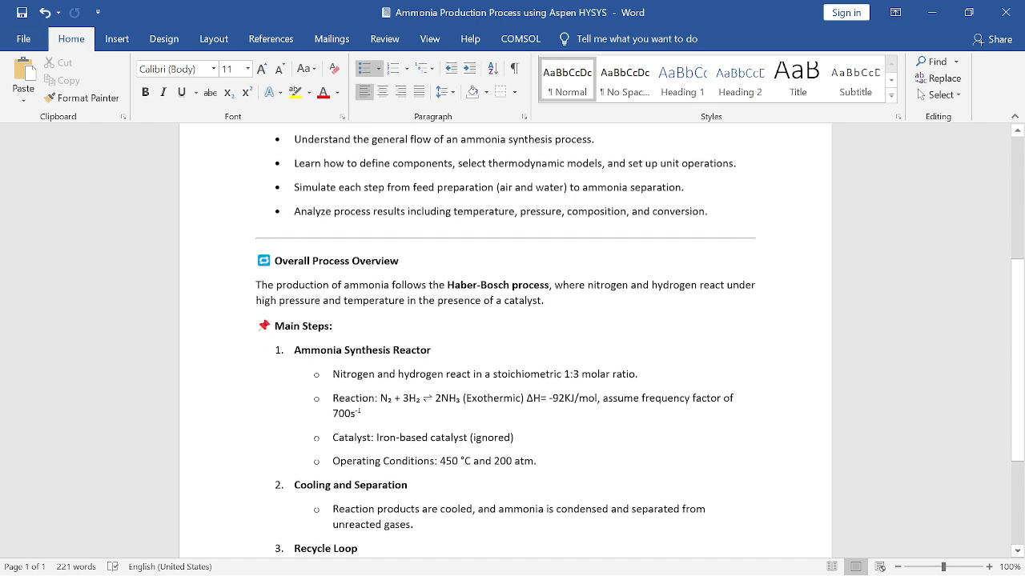
{"action": "scroll", "coordinate": [505, 340], "scroll_direction": "down", "scroll_amount": 1}
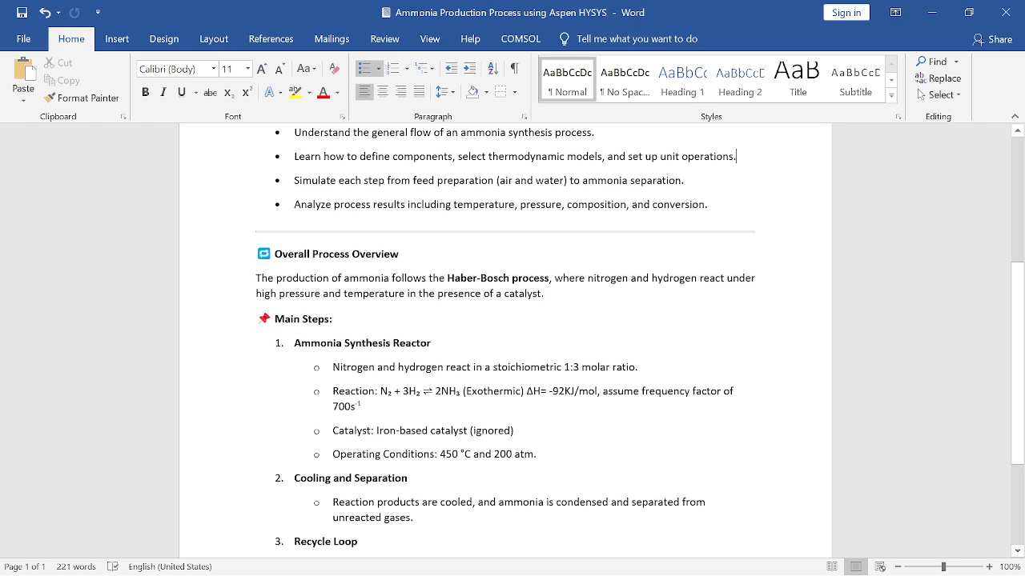
{"action": "scroll", "coordinate": [505, 340], "scroll_direction": "down", "scroll_amount": 2}
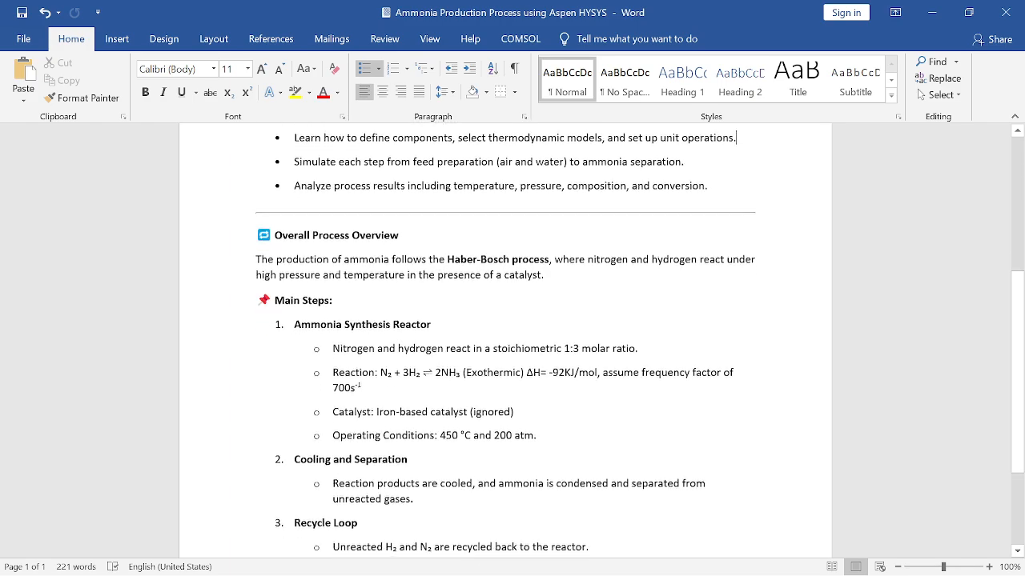
Review the remaining main steps of the process, covering Cooling and Separation and the Recycle Loop
{"action": "scroll", "coordinate": [505, 340], "scroll_direction": "down", "scroll_amount": 1}
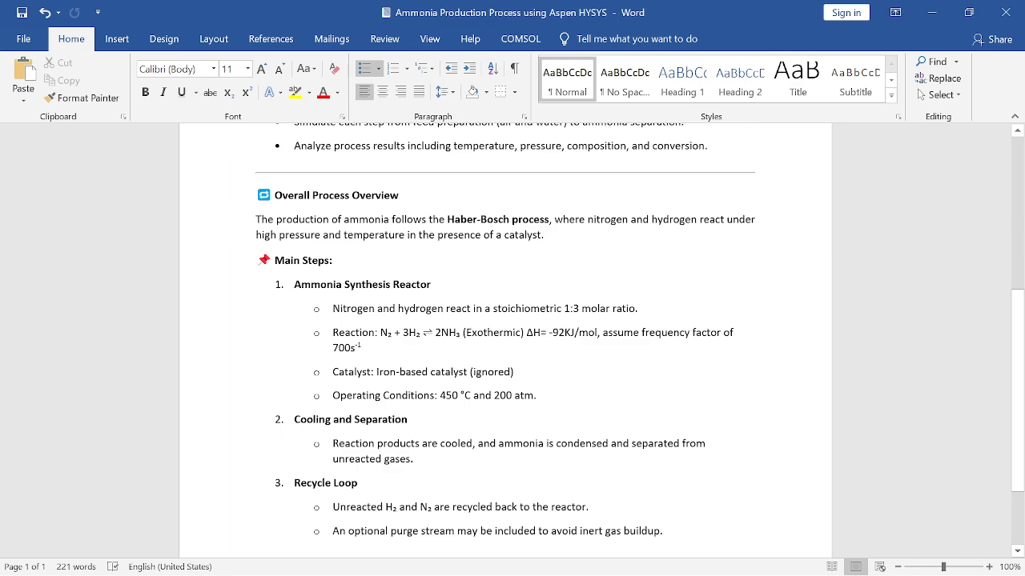
{"action": "scroll", "coordinate": [505, 341], "scroll_direction": "down", "scroll_amount": 1}
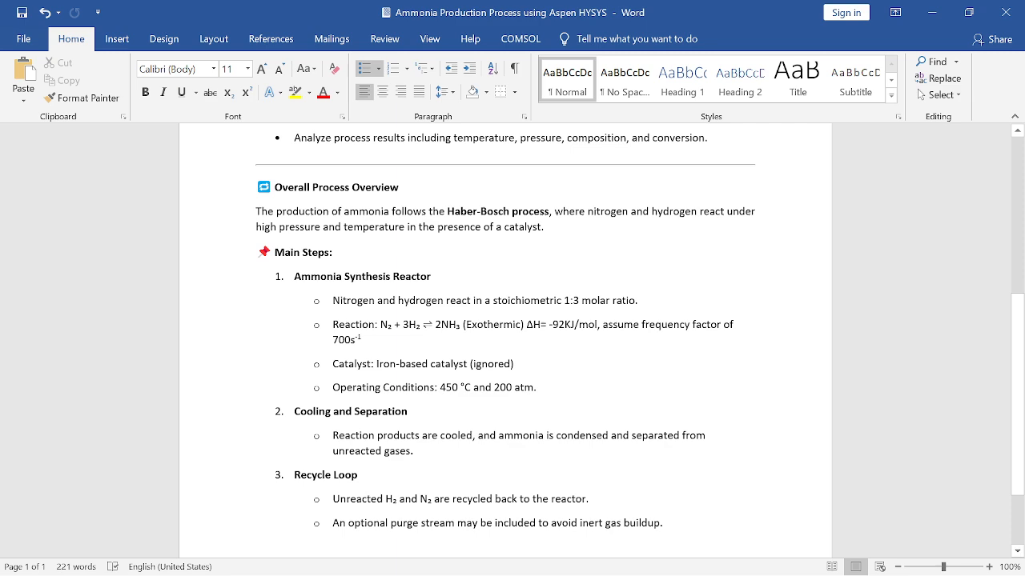
{"action": "scroll", "coordinate": [505, 340], "scroll_direction": "down", "scroll_amount": 1}
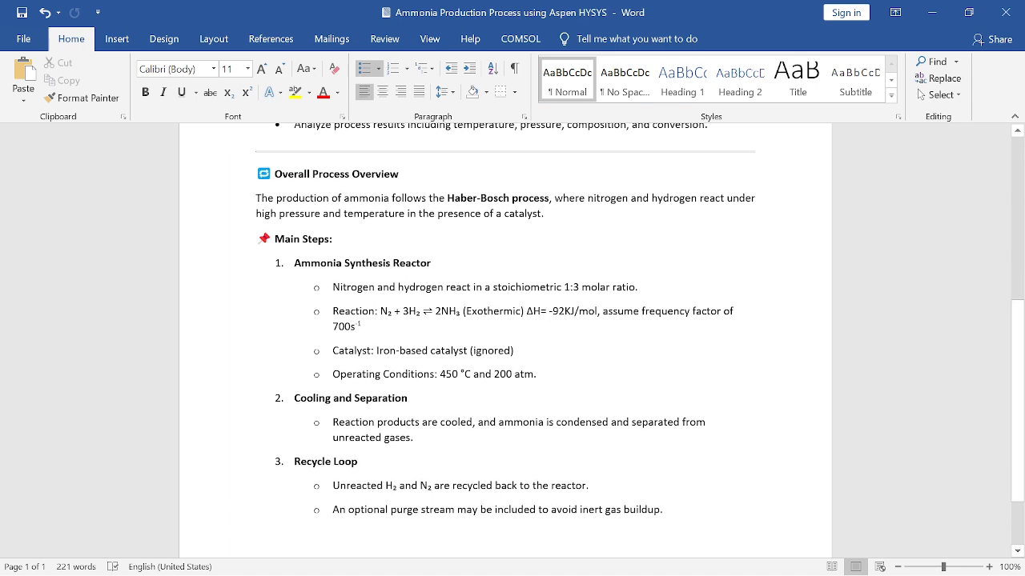
{"action": "scroll", "coordinate": [505, 340], "scroll_direction": "down", "scroll_amount": 1}
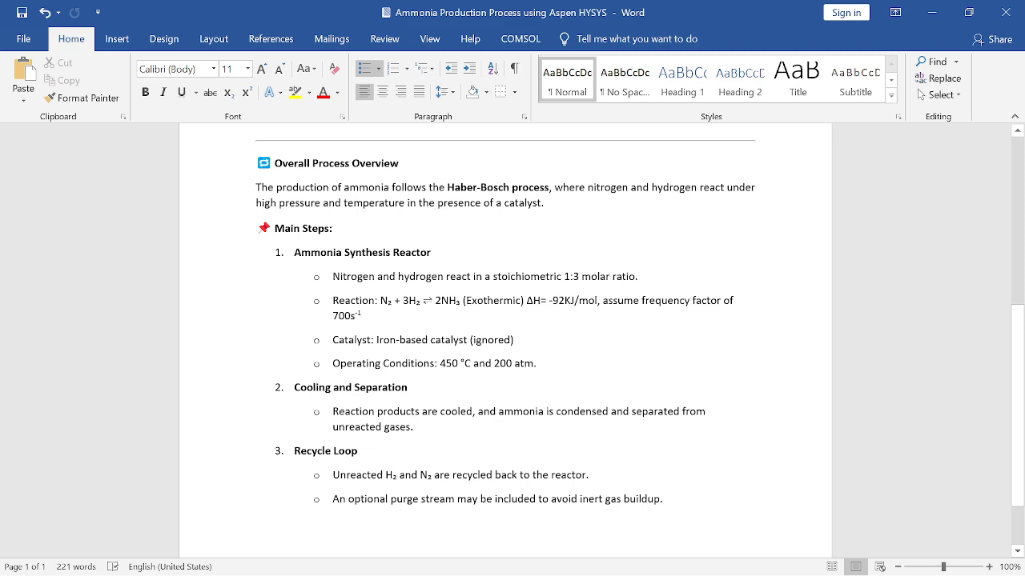
{"action": "scroll", "coordinate": [505, 340], "scroll_direction": "down", "scroll_amount": 1}
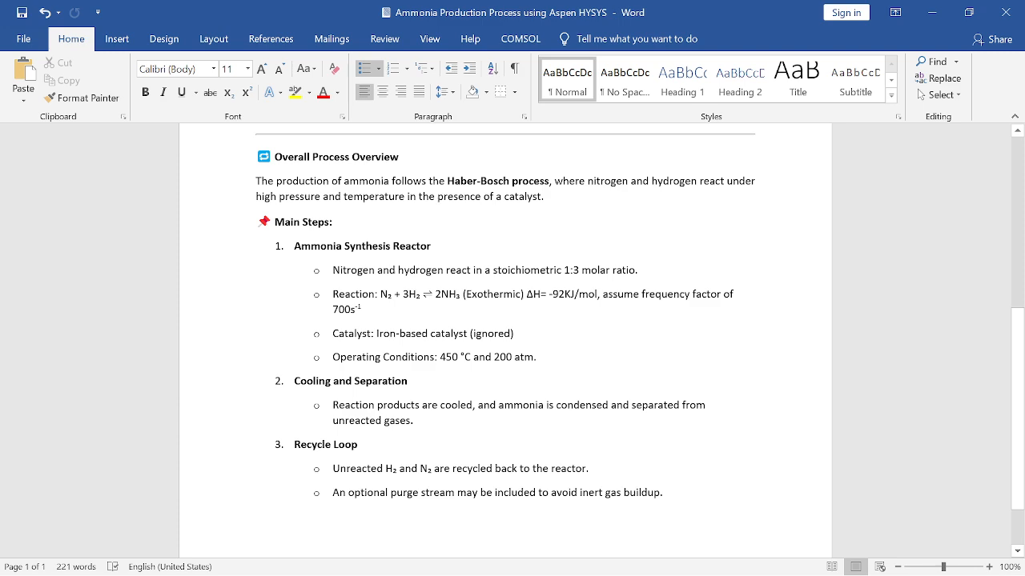
{"action": "scroll", "coordinate": [505, 340], "scroll_direction": "down", "scroll_amount": 1}
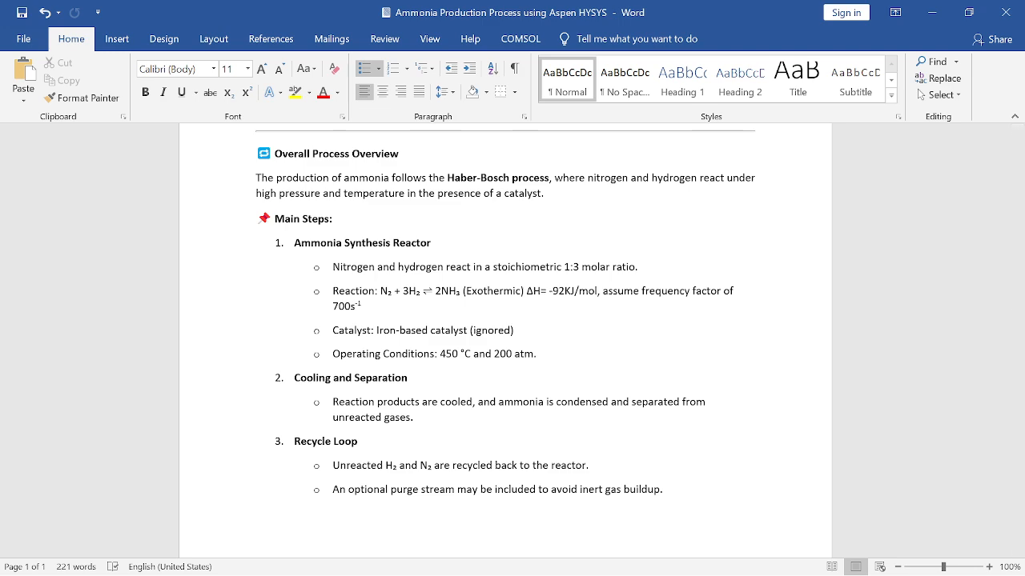
{"action": "scroll", "coordinate": [505, 320], "scroll_direction": "down", "scroll_amount": 1}
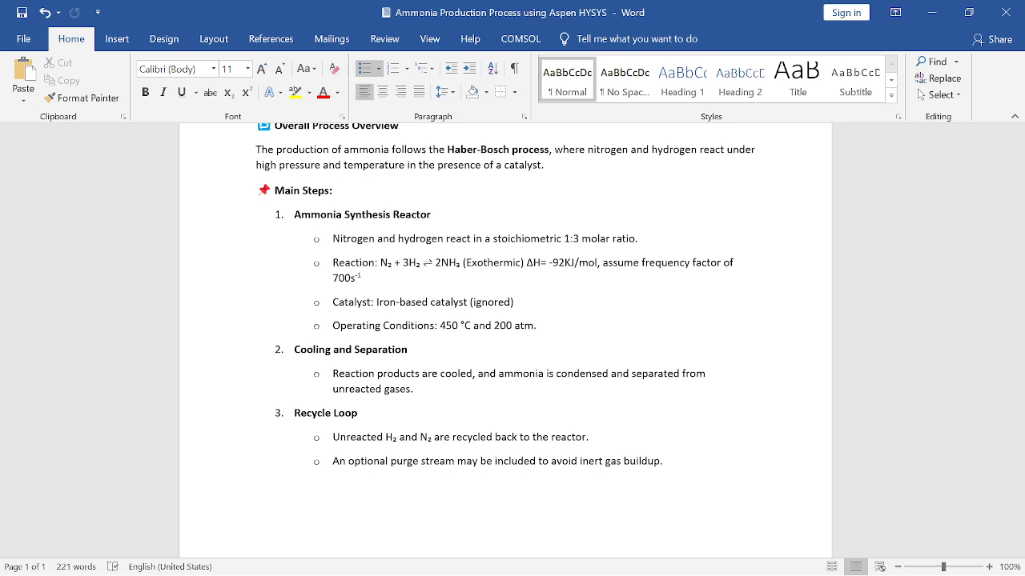
{"action": "scroll", "coordinate": [504, 336], "scroll_direction": "down", "scroll_amount": 1}
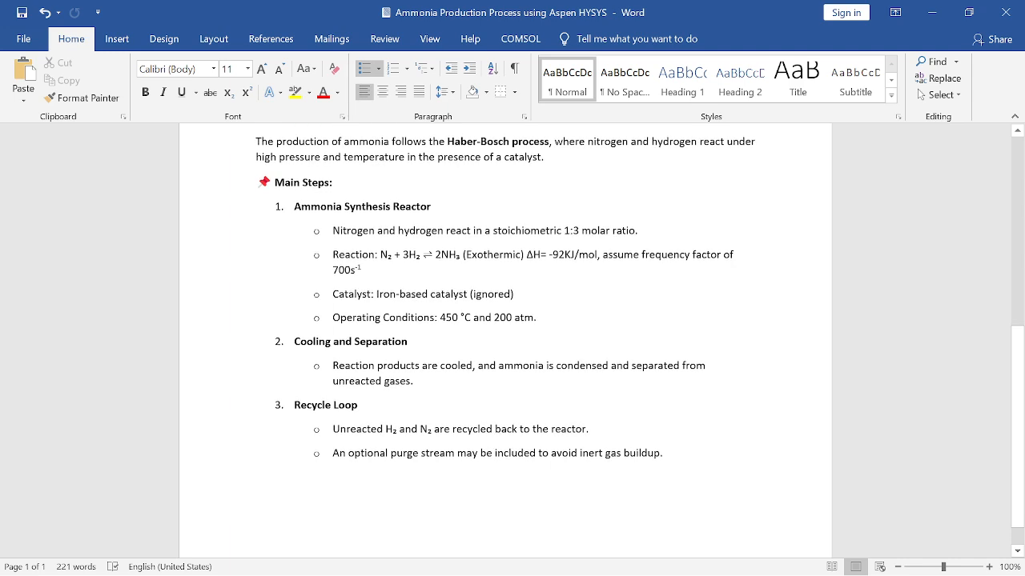
{"action": "scroll", "coordinate": [504, 336], "scroll_direction": "down", "scroll_amount": 1}
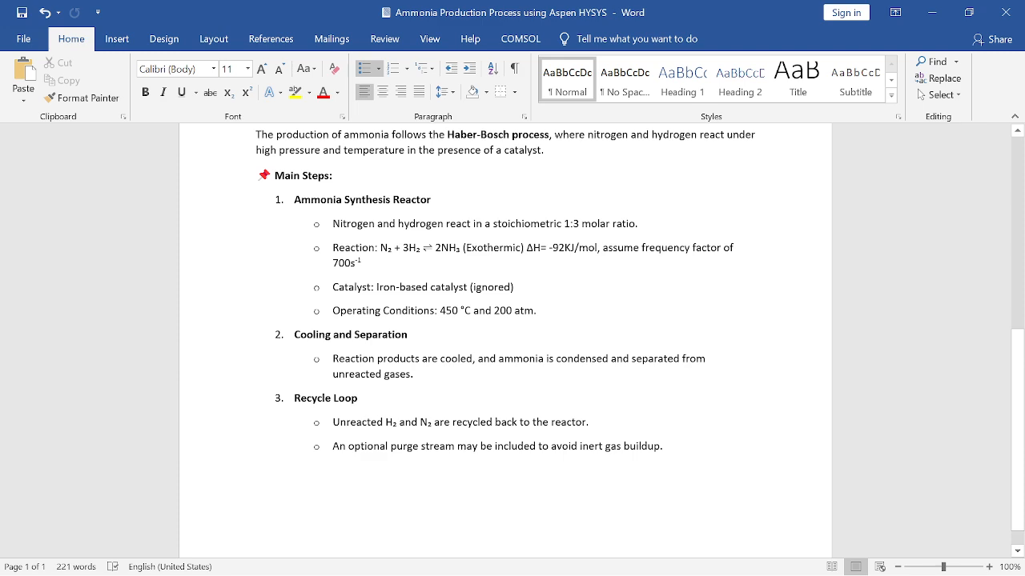
{"action": "scroll", "coordinate": [504, 336], "scroll_direction": "down", "scroll_amount": 1}
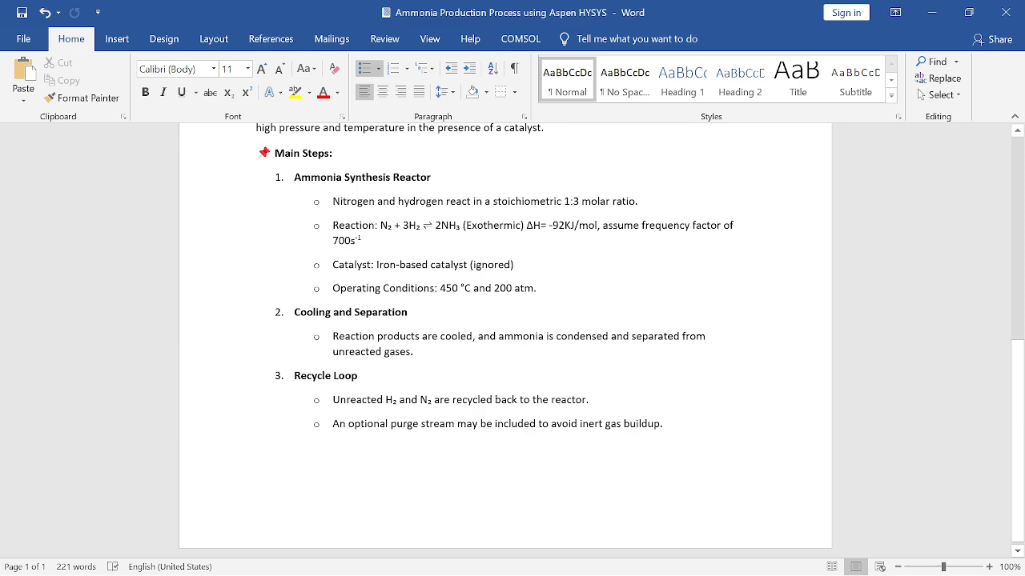
{"action": "scroll", "coordinate": [512, 336], "scroll_direction": "up", "scroll_amount": 1}
Switch to Aspen HYSYS and add a new fluid package for the existing component list
{"action": "mouse_move", "coordinate": [553, 575]}
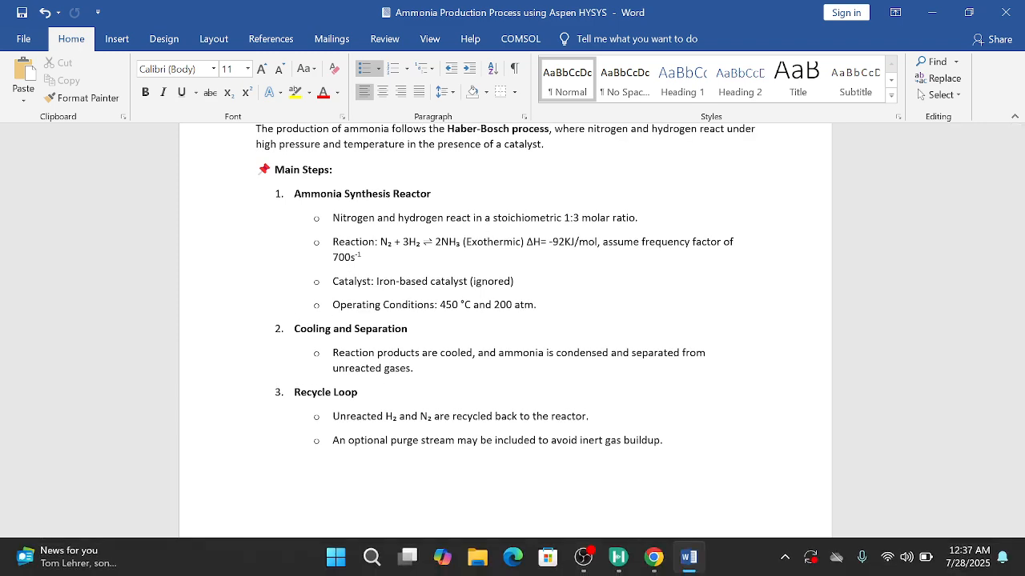
{"action": "left_click", "coordinate": [618, 558]}
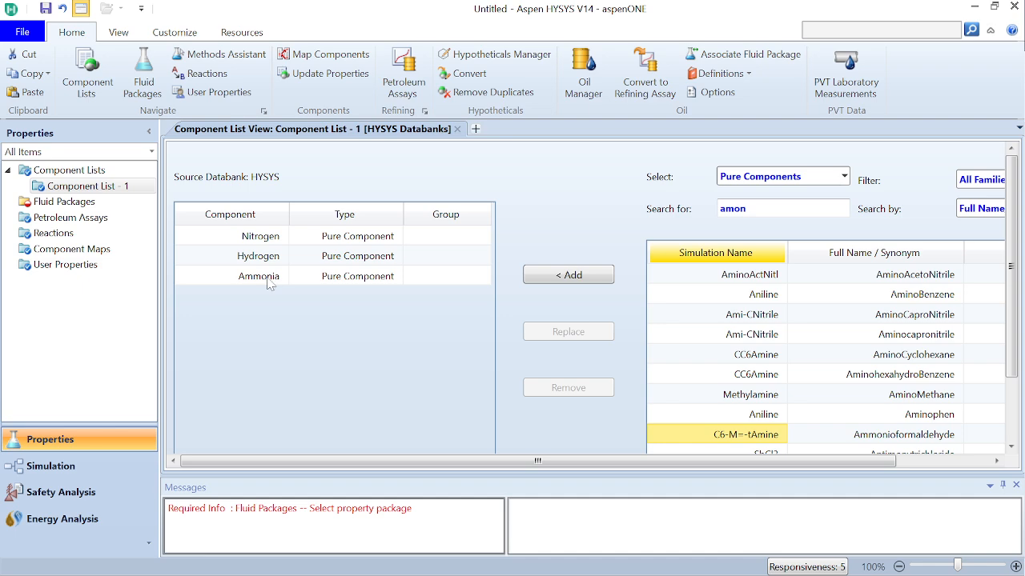
{"action": "left_click", "coordinate": [114, 205]}
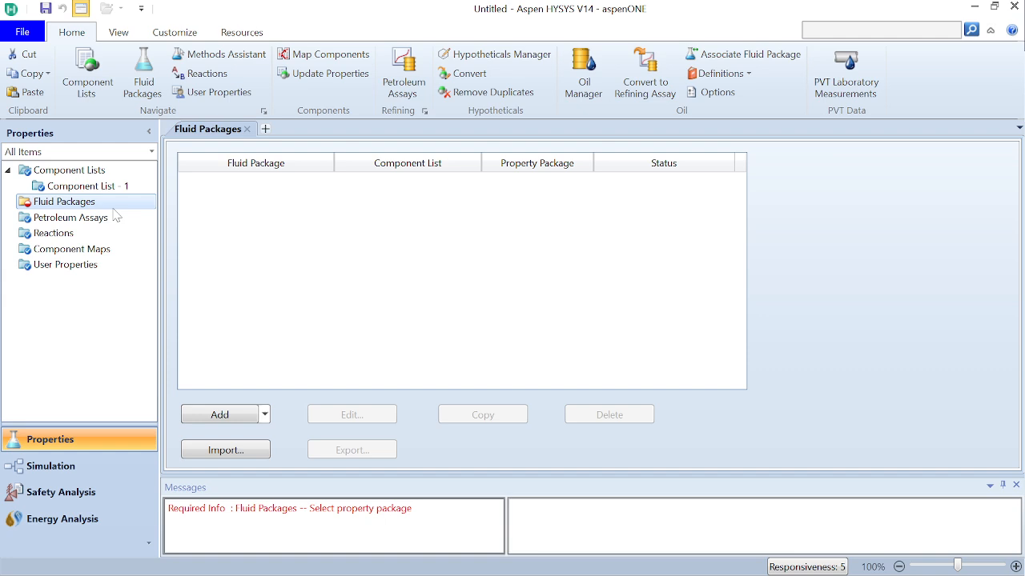
{"action": "left_click", "coordinate": [217, 418]}
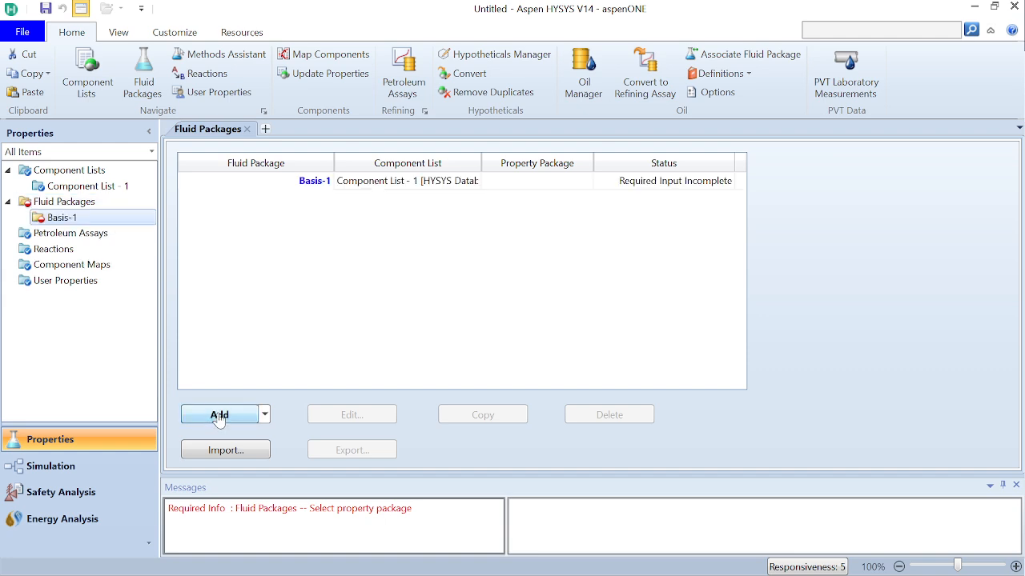
Try CPA as the property package for the Basis-1 fluid package
{"action": "scroll", "coordinate": [257, 372], "scroll_direction": "down", "scroll_amount": 1}
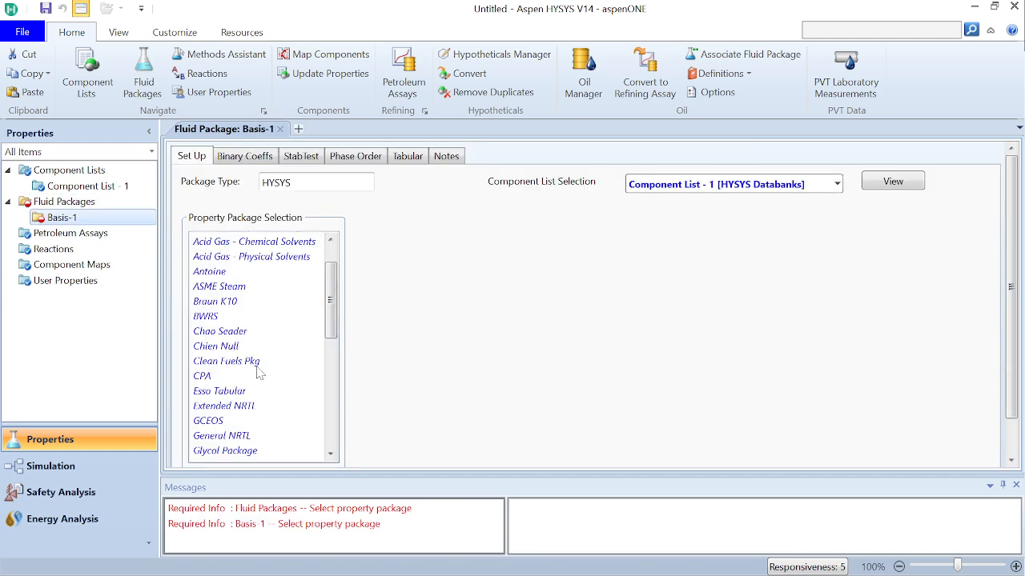
{"action": "scroll", "coordinate": [257, 372], "scroll_direction": "down", "scroll_amount": 7}
{"action": "scroll", "coordinate": [254, 331], "scroll_direction": "up", "scroll_amount": 8}
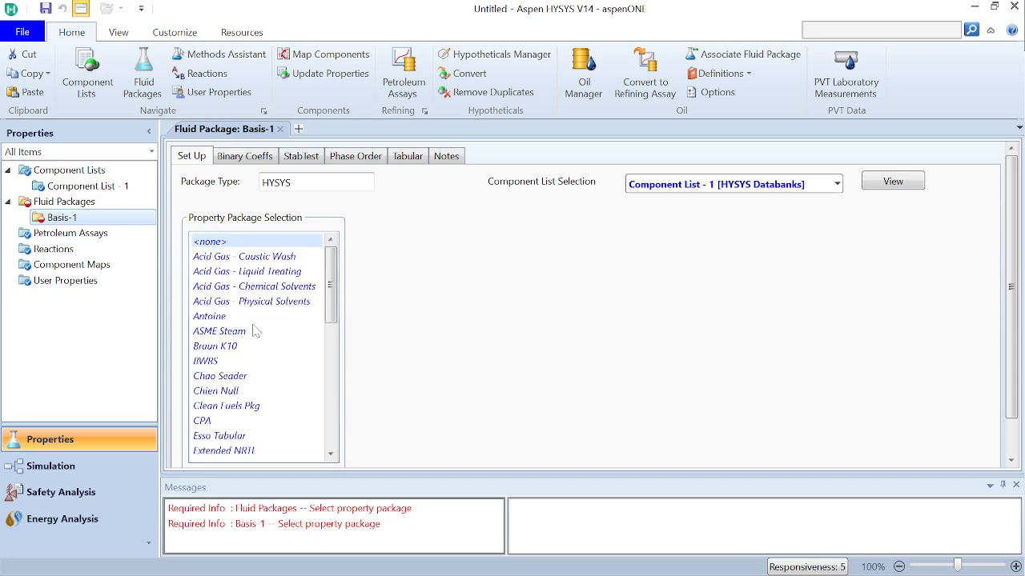
{"action": "scroll", "coordinate": [210, 436], "scroll_direction": "down", "scroll_amount": 8}
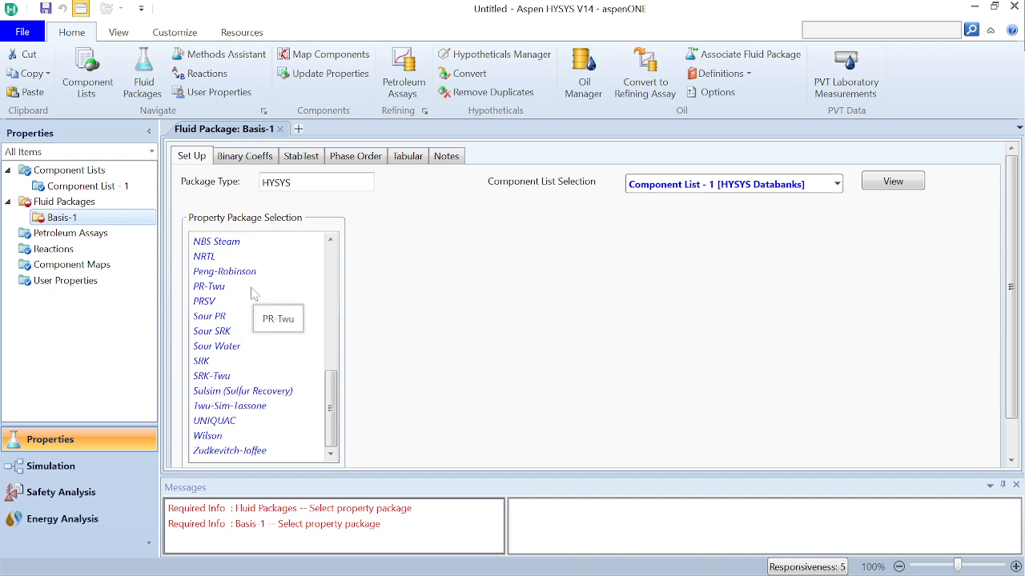
{"action": "scroll", "coordinate": [252, 294], "scroll_direction": "up", "scroll_amount": 5}
{"action": "scroll", "coordinate": [253, 294], "scroll_direction": "down", "scroll_amount": 5}
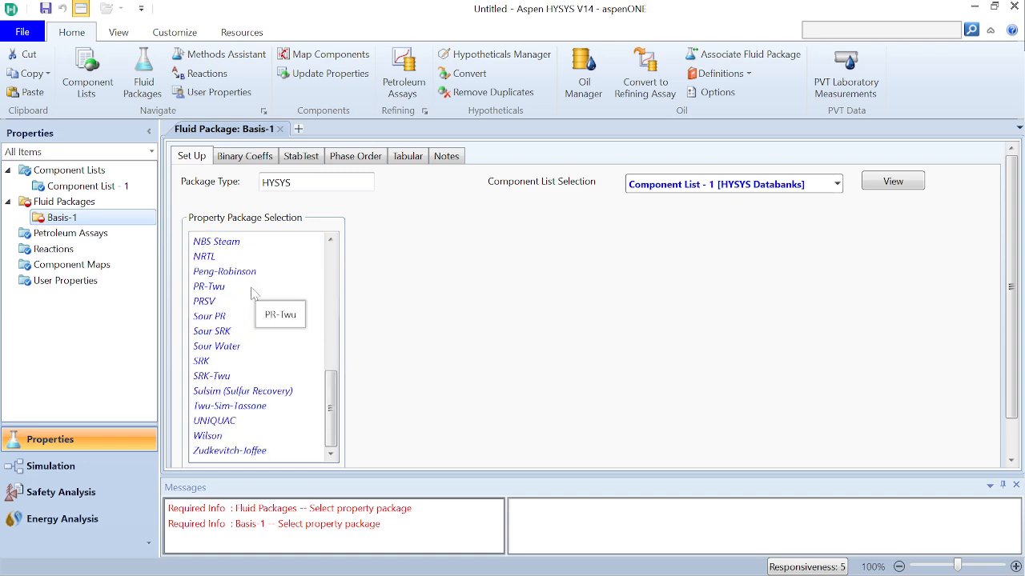
{"action": "scroll", "coordinate": [251, 293], "scroll_direction": "up", "scroll_amount": 8}
{"action": "scroll", "coordinate": [251, 293], "scroll_direction": "down", "scroll_amount": 3}
{"action": "left_click", "coordinate": [240, 286]}
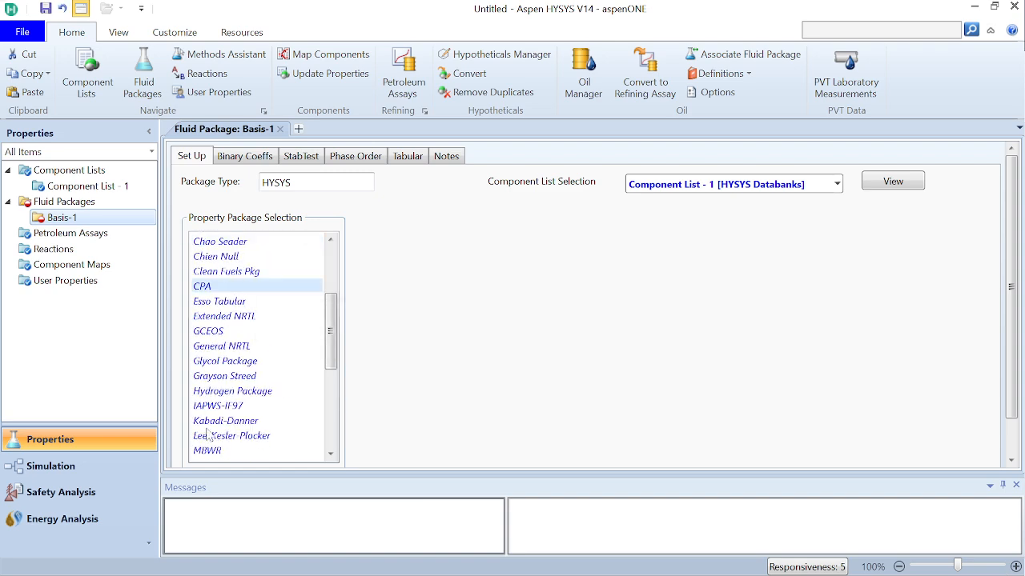
Select NRTL as the property package for the Basis-1 fluid package
{"action": "scroll", "coordinate": [207, 434], "scroll_direction": "down", "scroll_amount": 5}
{"action": "scroll", "coordinate": [206, 435], "scroll_direction": "up", "scroll_amount": 7}
{"action": "scroll", "coordinate": [206, 434], "scroll_direction": "down", "scroll_amount": 7}
{"action": "scroll", "coordinate": [206, 434], "scroll_direction": "up", "scroll_amount": 8}
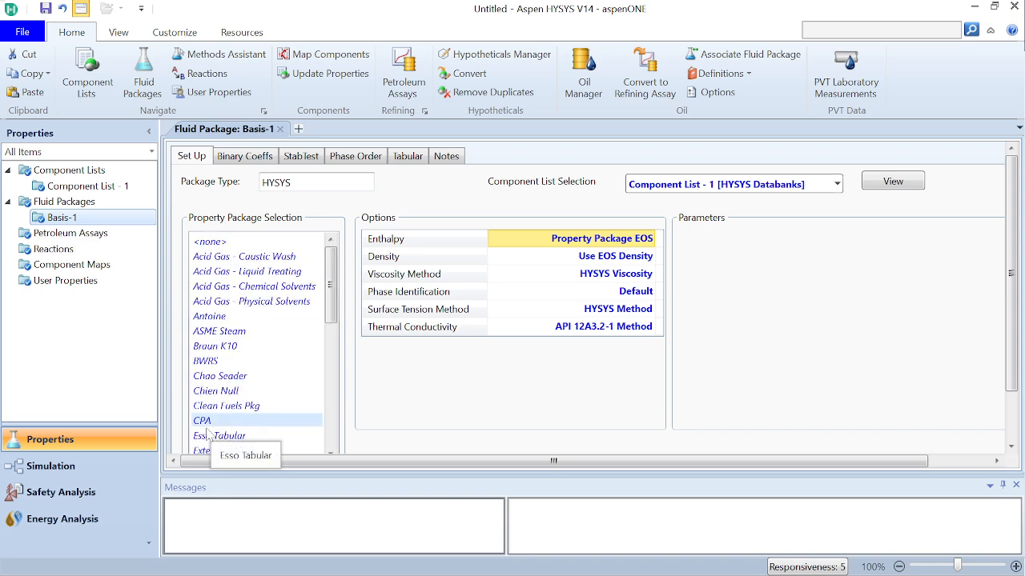
{"action": "scroll", "coordinate": [207, 434], "scroll_direction": "down", "scroll_amount": 8}
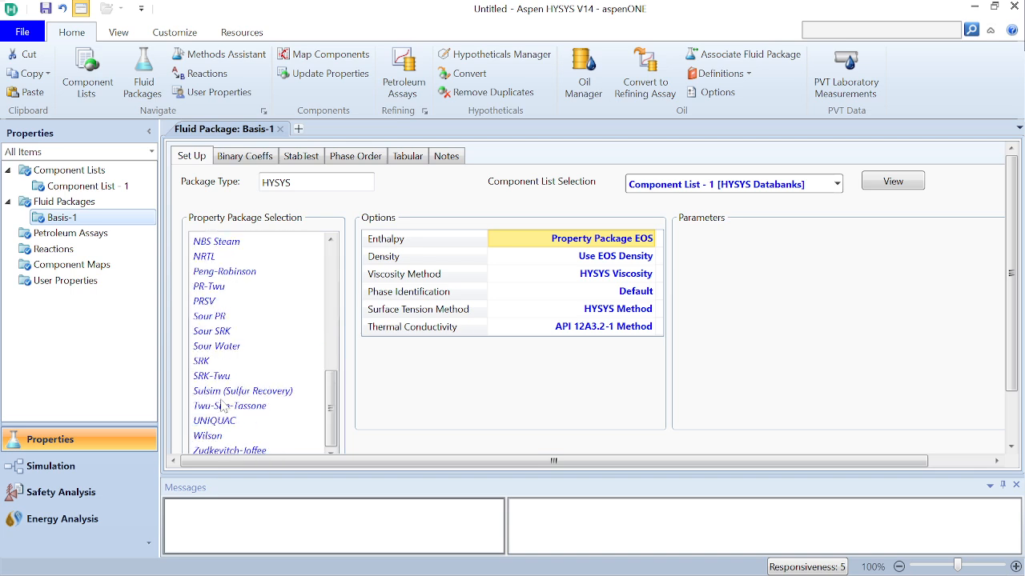
{"action": "scroll", "coordinate": [238, 355], "scroll_direction": "up", "scroll_amount": 8}
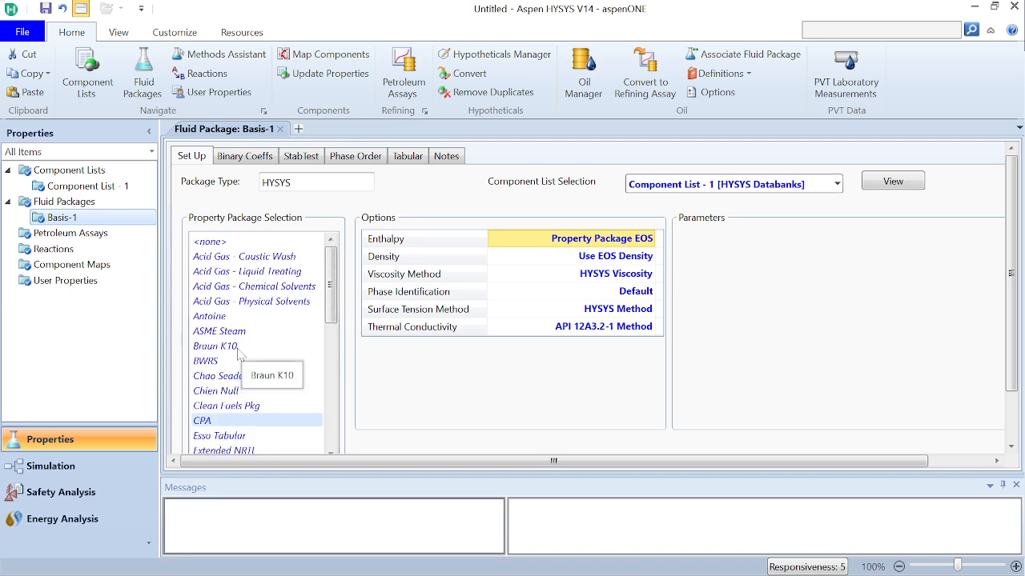
{"action": "scroll", "coordinate": [229, 376], "scroll_direction": "down", "scroll_amount": 8}
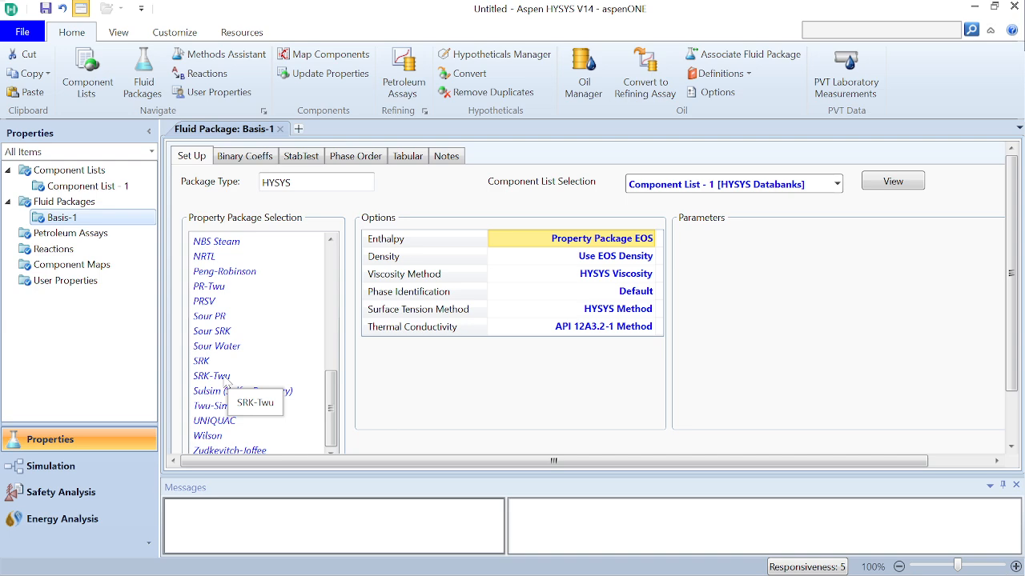
{"action": "left_click", "coordinate": [213, 257]}
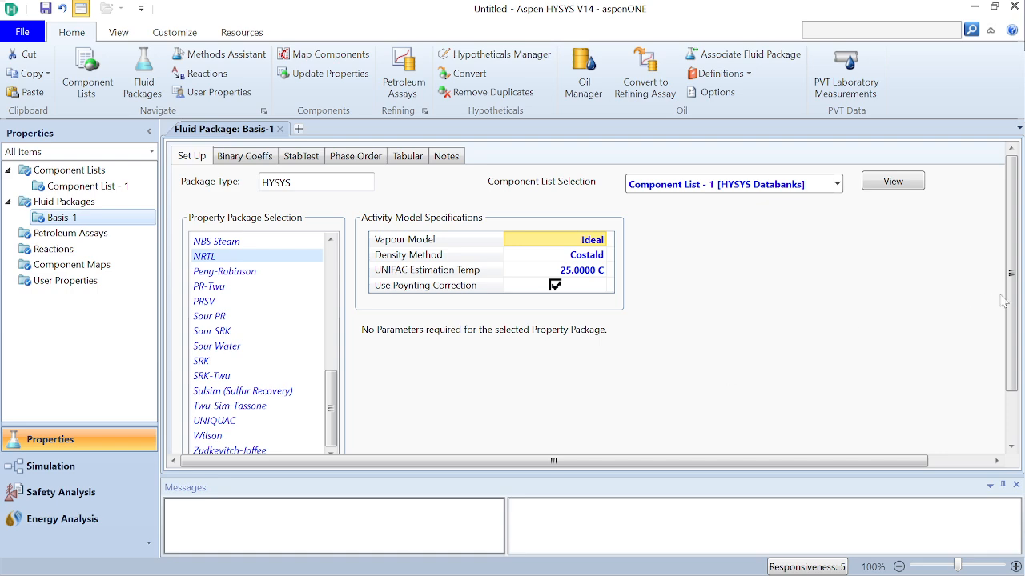
{"action": "scroll", "coordinate": [1015, 308], "scroll_direction": "down", "scroll_amount": 3}
{"action": "scroll", "coordinate": [1014, 309], "scroll_direction": "up", "scroll_amount": 3}
Create a reaction set and add a Kinetic reaction to it, with Hysys as the reactant source
{"action": "left_click", "coordinate": [84, 253]}
{"action": "left_click", "coordinate": [223, 406]}
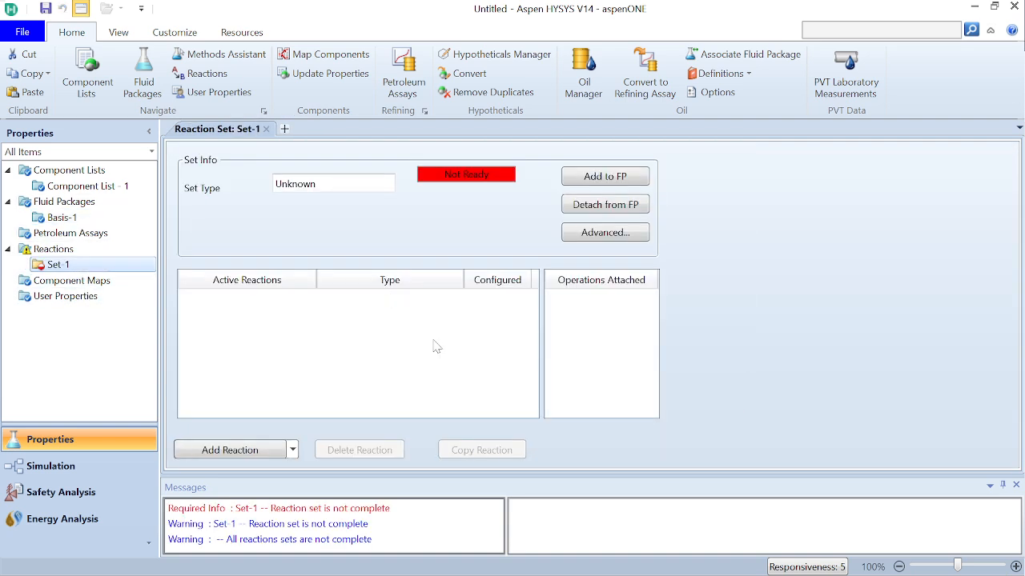
{"action": "left_click", "coordinate": [264, 450]}
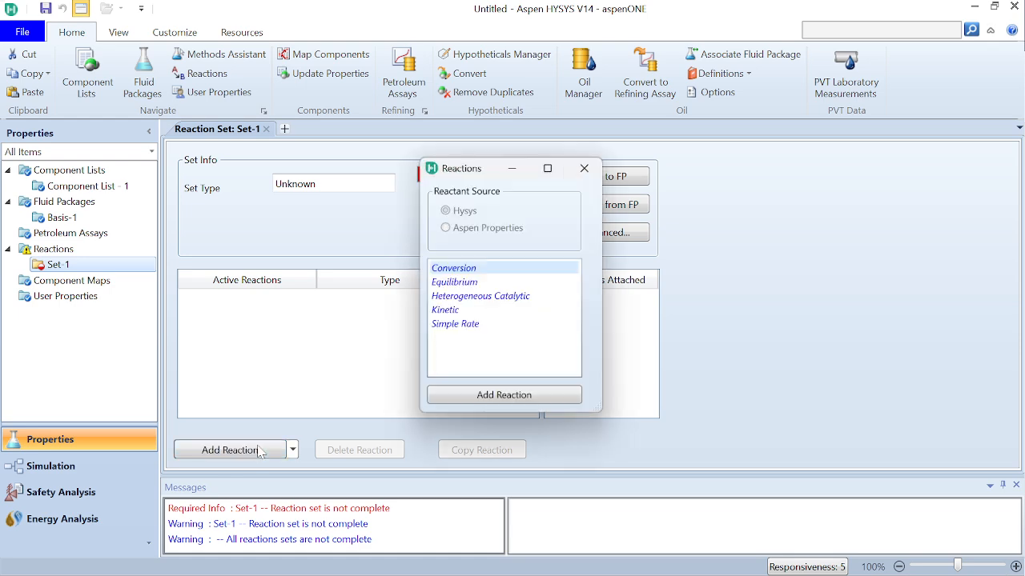
{"action": "left_click", "coordinate": [446, 312]}
{"action": "left_click", "coordinate": [492, 396]}
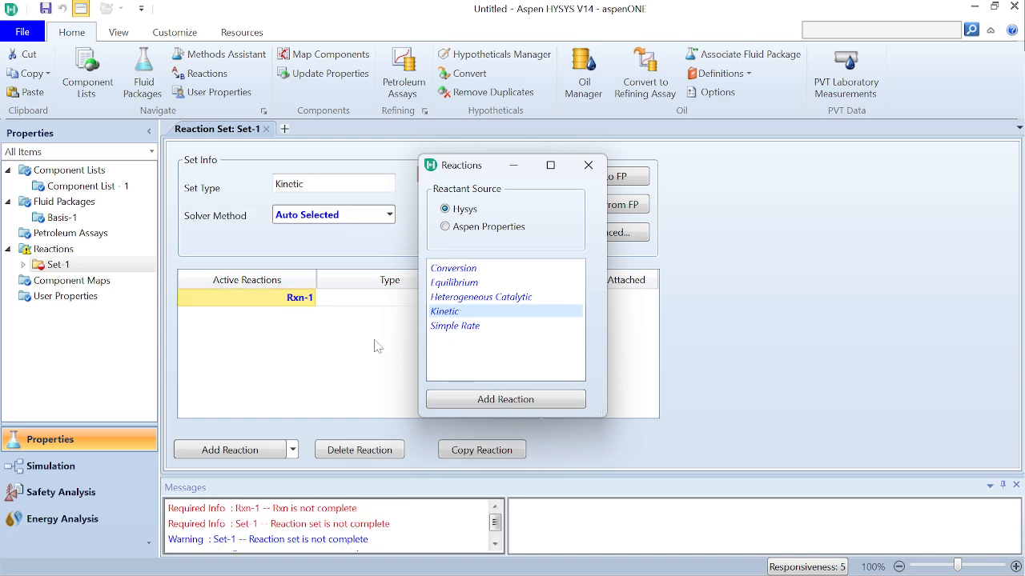
{"action": "left_click", "coordinate": [585, 168]}
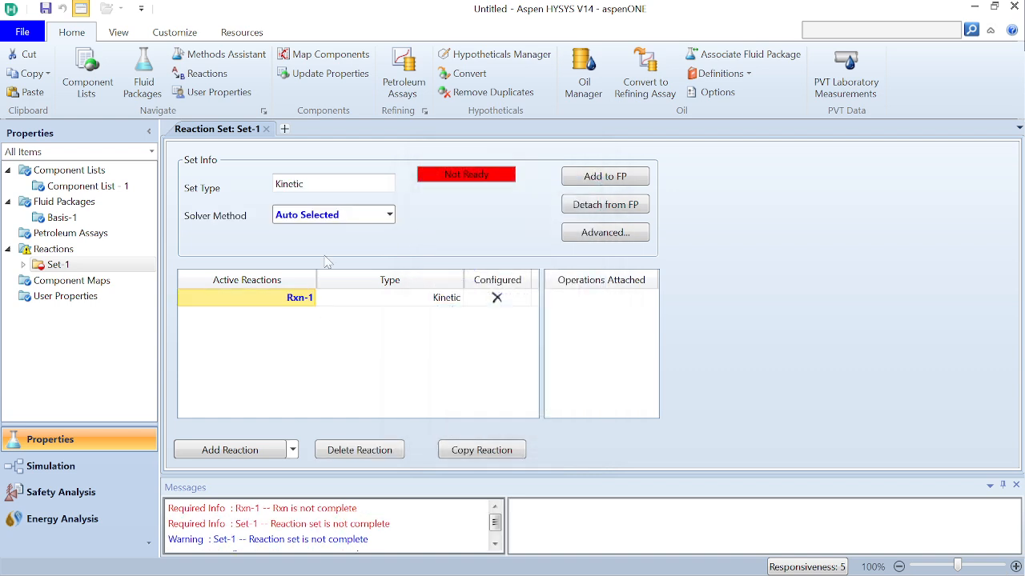
Open the kinetic reaction Rxn-1 for editing and add Nitrogen as its first component
{"action": "left_click", "coordinate": [255, 293]}
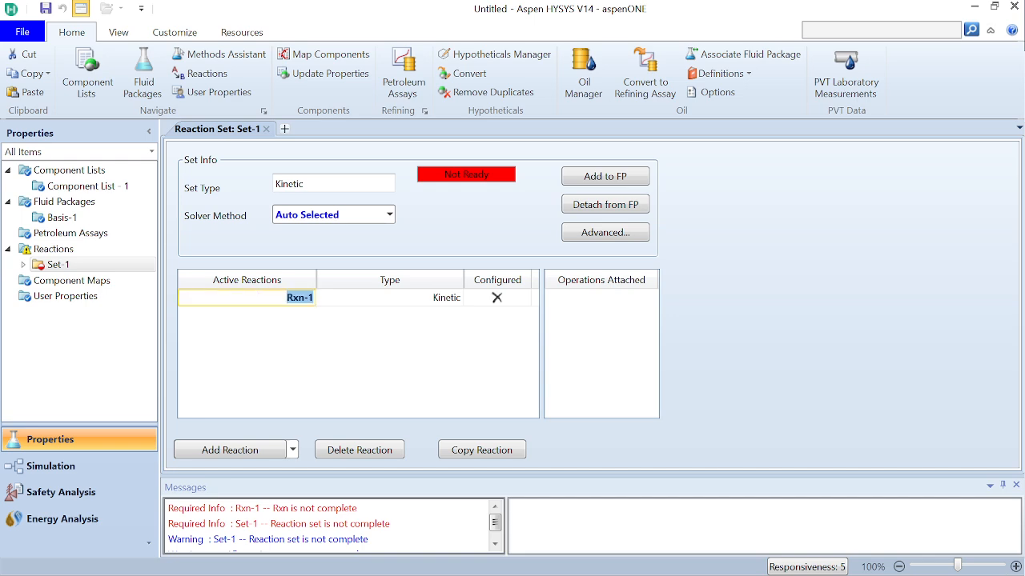
{"action": "double_click", "coordinate": [294, 303]}
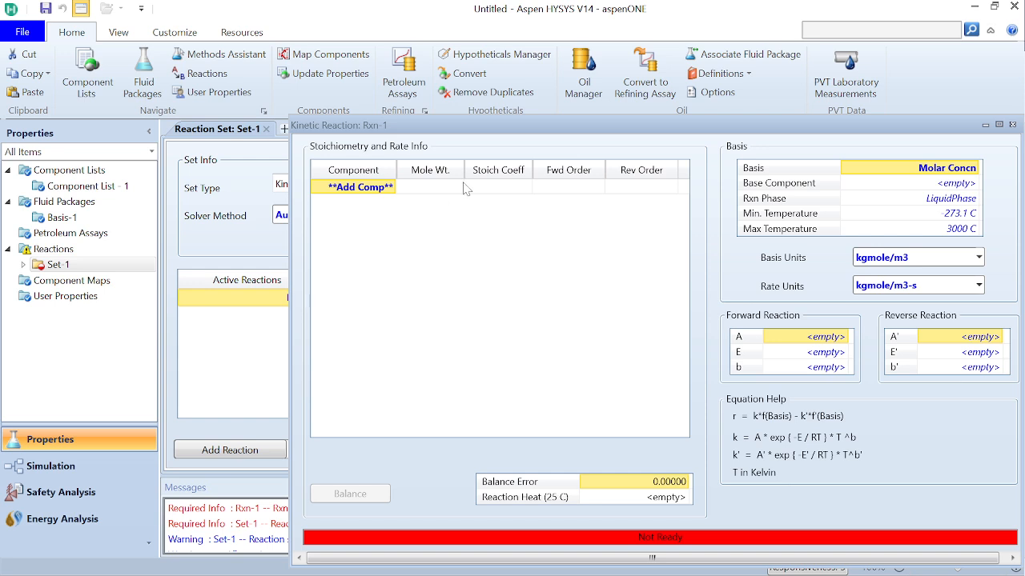
{"action": "left_click", "coordinate": [390, 188]}
{"action": "left_click", "coordinate": [391, 187]}
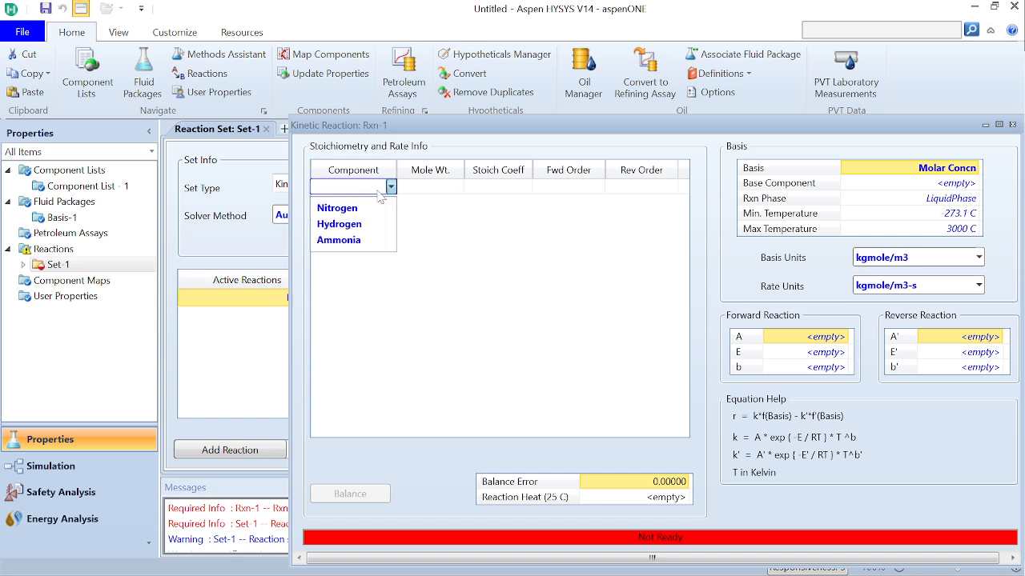
{"action": "left_click", "coordinate": [344, 202]}
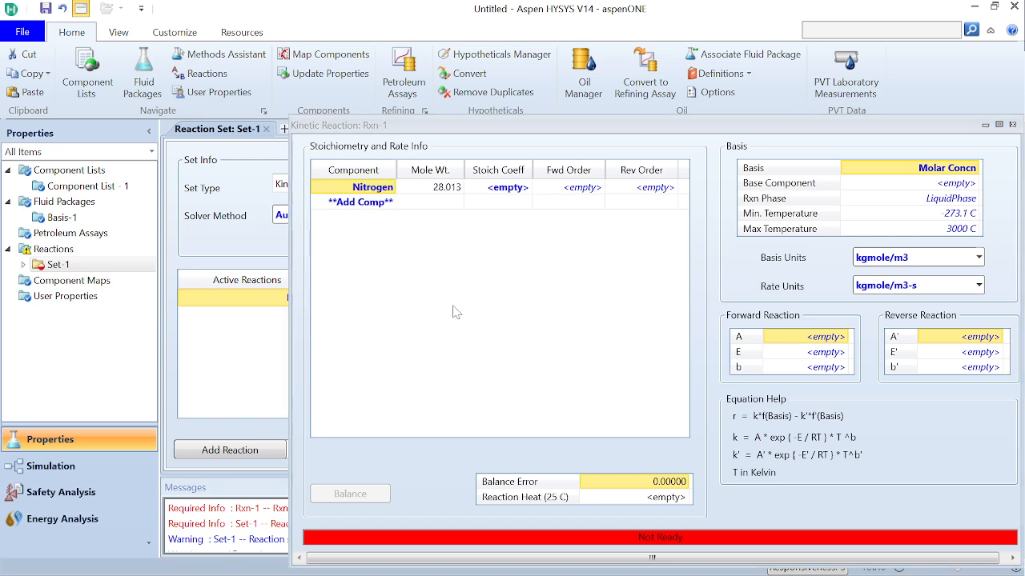
Check the ammonia synthesis reaction in the Word tutorial document and return to Aspen HYSYS
{"action": "mouse_move", "coordinate": [474, 574]}
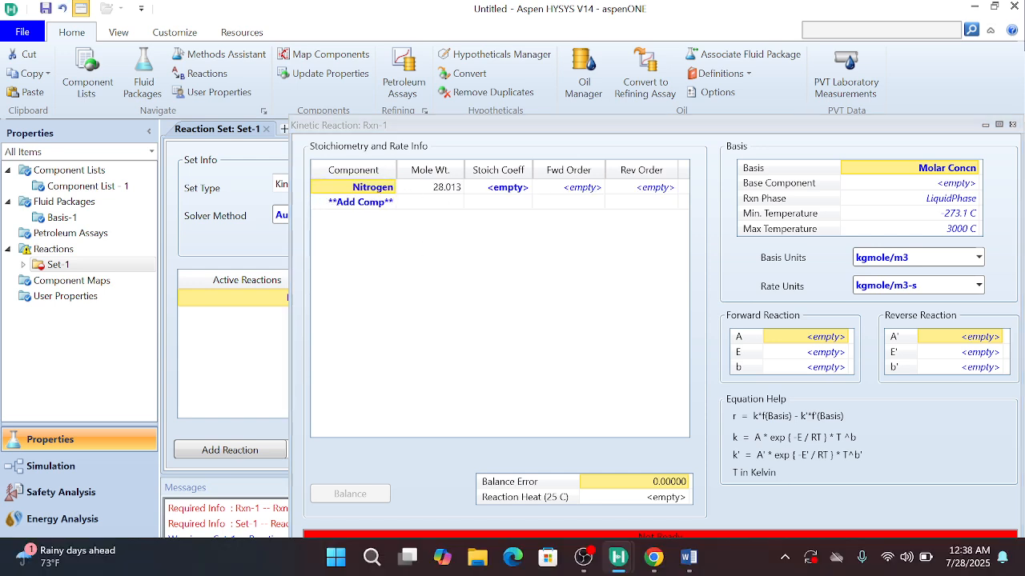
{"action": "left_click", "coordinate": [688, 557]}
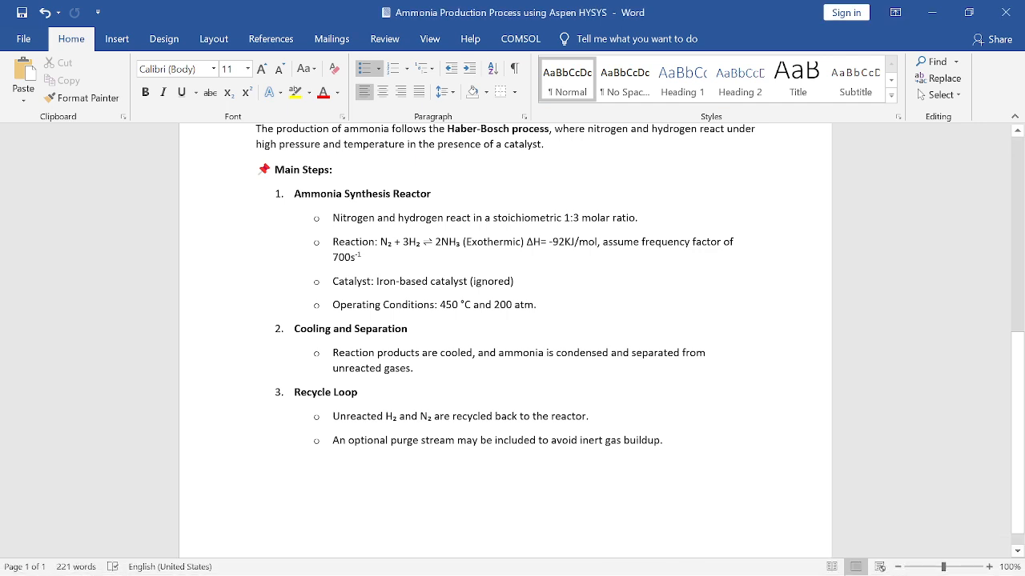
{"action": "mouse_move", "coordinate": [624, 575]}
{"action": "mouse_move", "coordinate": [618, 557]}
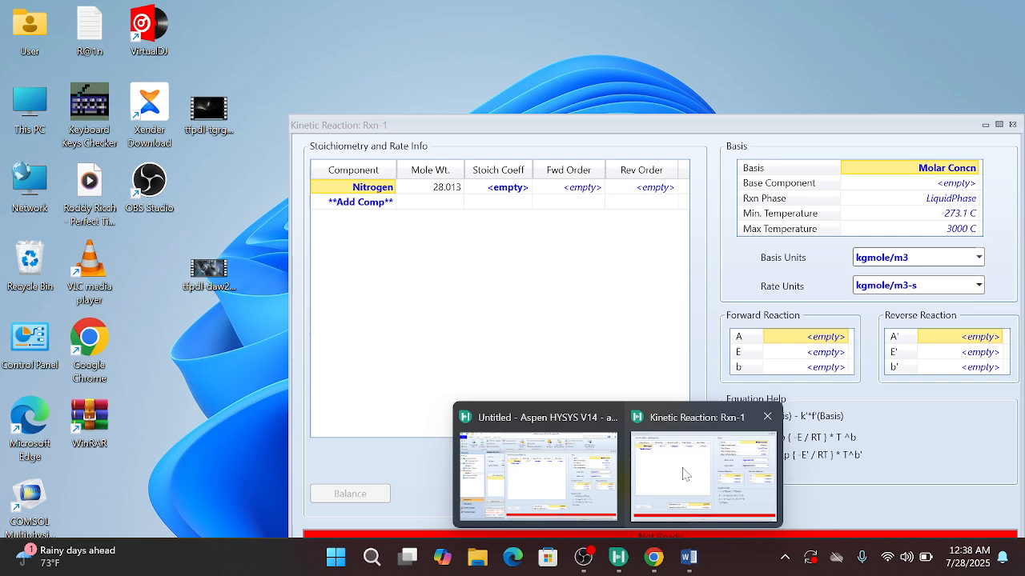
{"action": "left_click", "coordinate": [640, 480]}
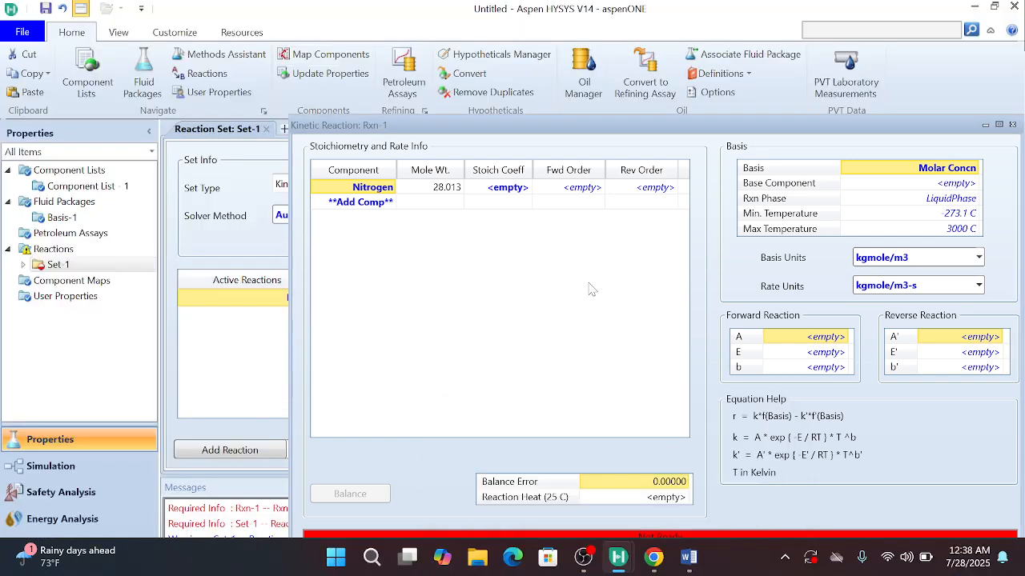
Add Hydrogen and Ammonia to the kinetic reaction's component list
{"action": "left_click", "coordinate": [400, 204]}
{"action": "left_click", "coordinate": [390, 203]}
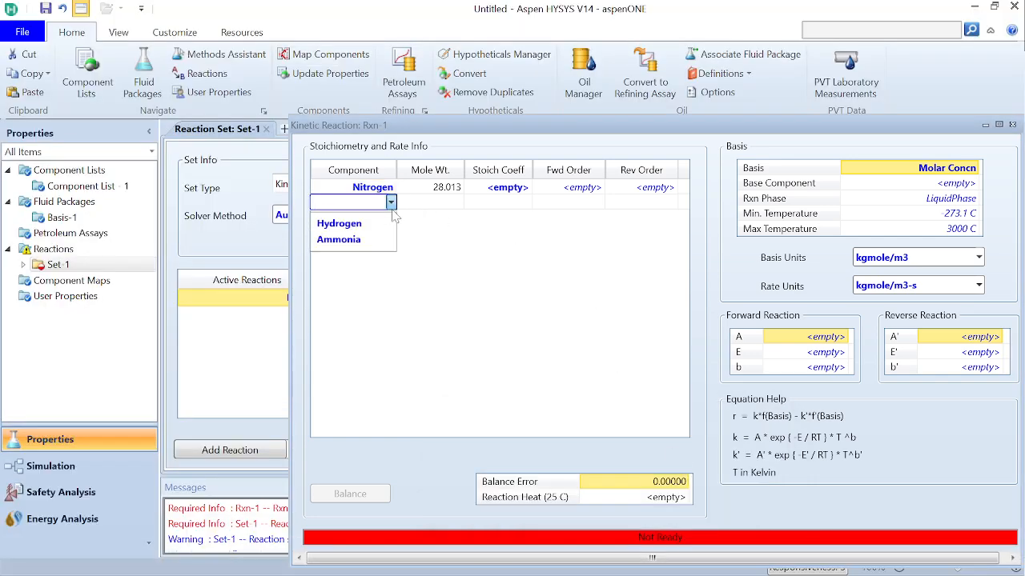
{"action": "left_click", "coordinate": [381, 228]}
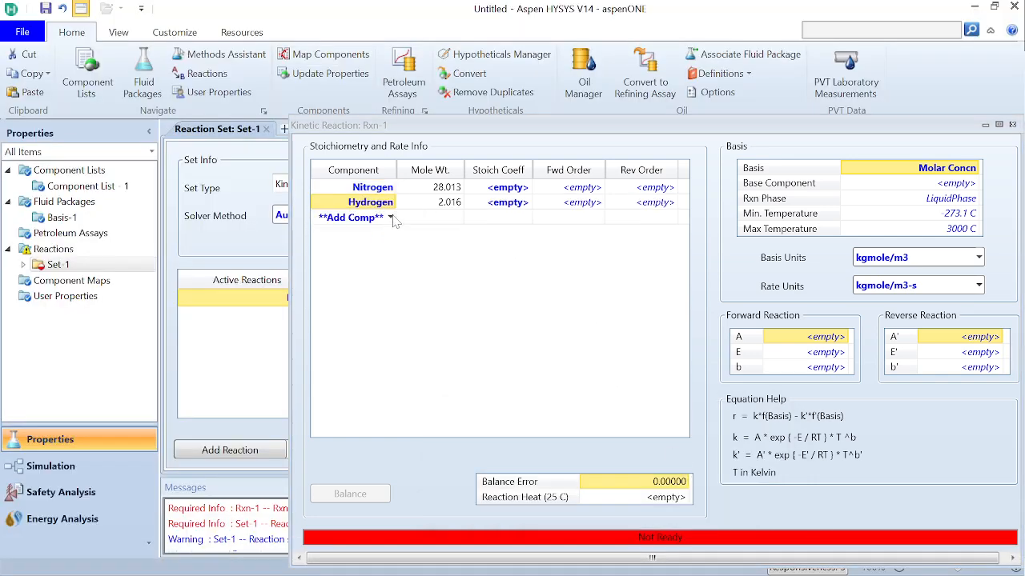
{"action": "left_click", "coordinate": [391, 217]}
{"action": "left_click", "coordinate": [371, 238]}
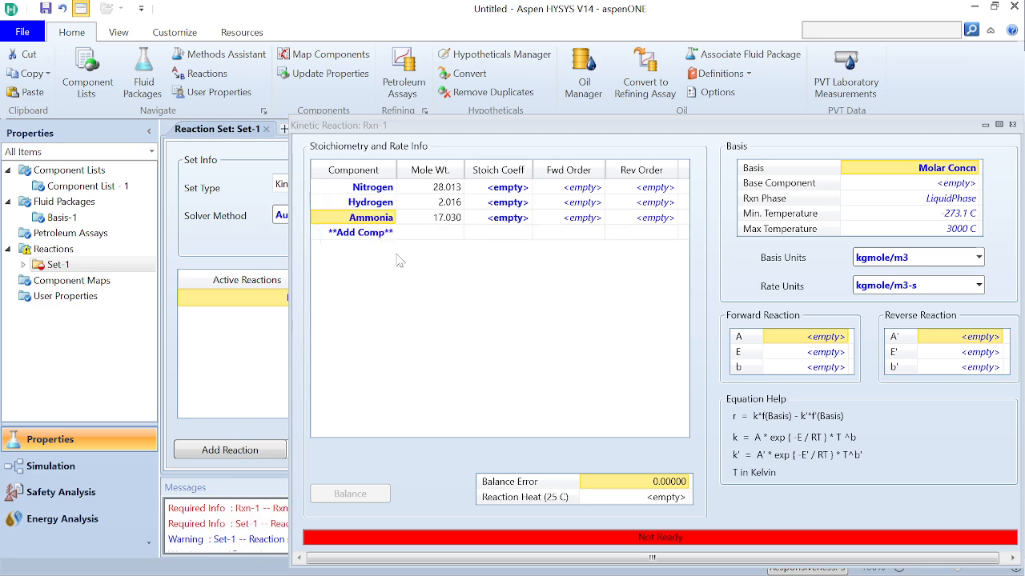
Set the stoichiometric coefficients of the reactants to -1 for Nitrogen and -3 for Hydrogen
{"action": "left_click", "coordinate": [515, 188]}
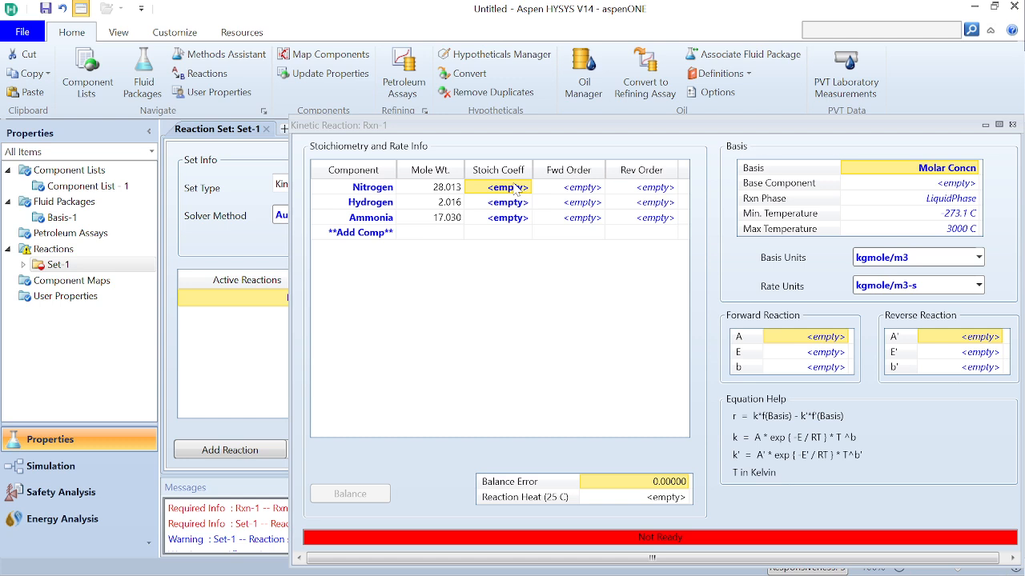
{"action": "type", "text": "-1"}
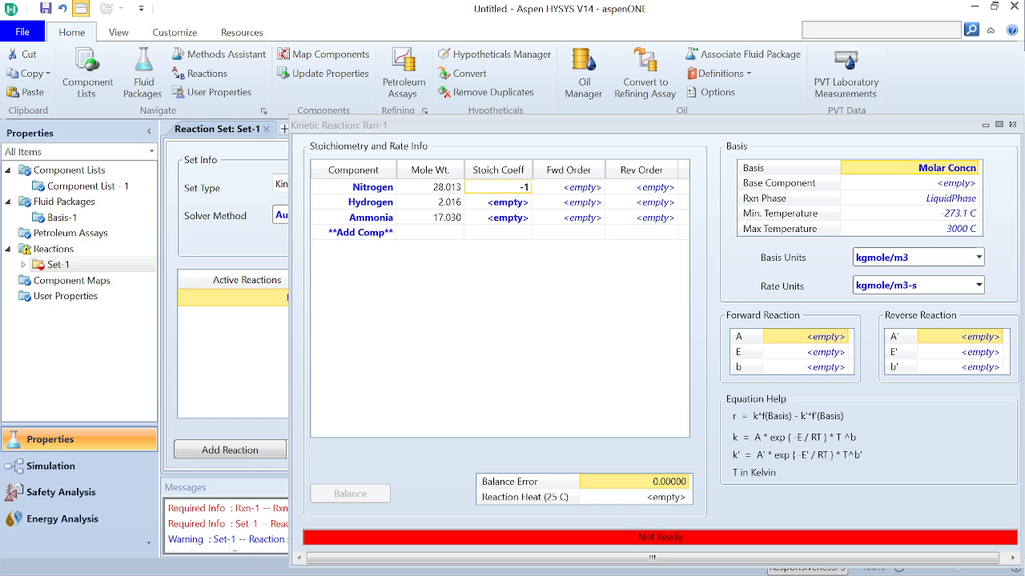
{"action": "key", "text": "Return"}
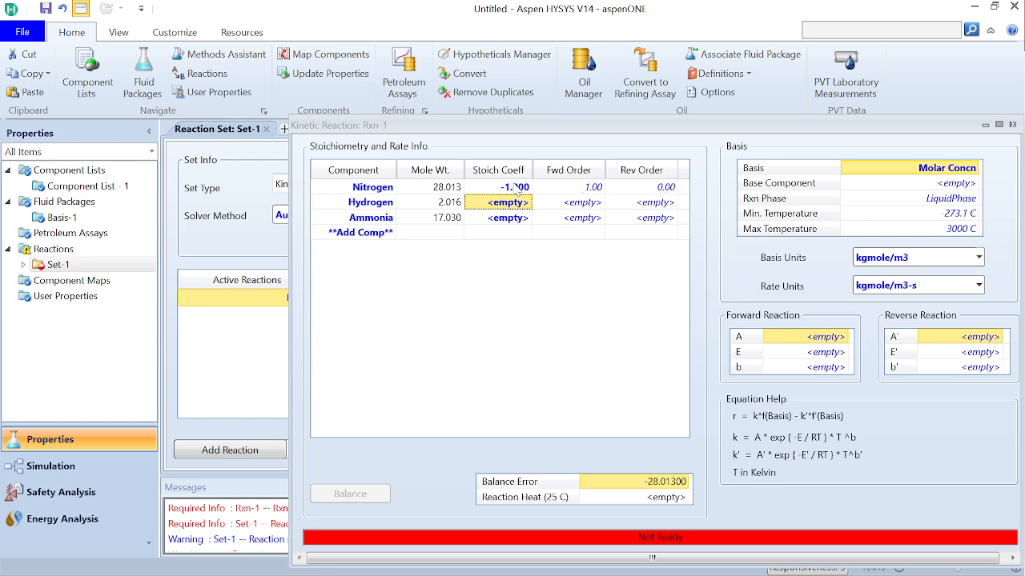
{"action": "type", "text": "-3"}
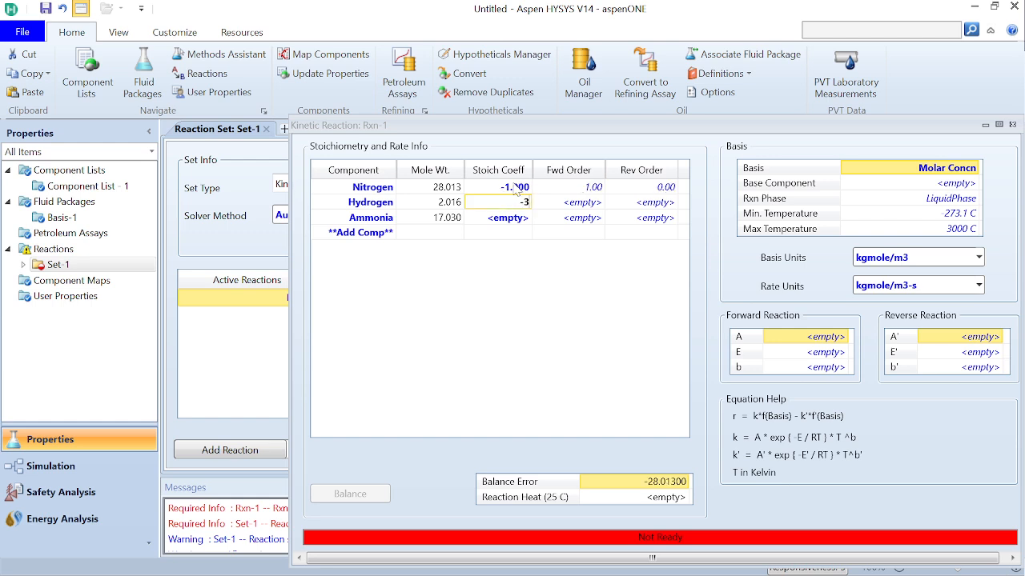
{"action": "key", "text": "Return"}
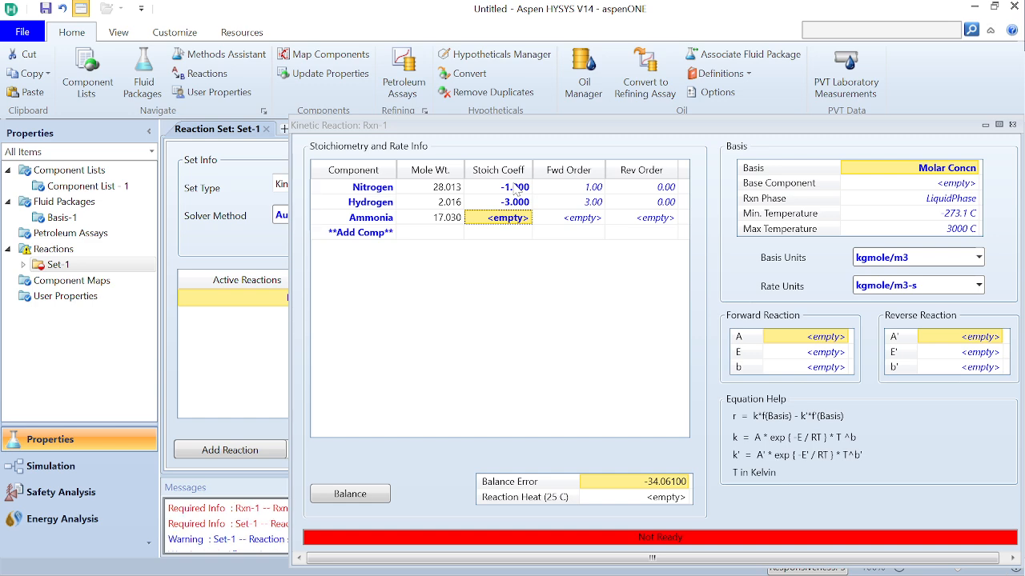
Set the stoichiometric coefficient of Ammonia to 2 as the reaction product
{"action": "type", "text": "2-"}
{"action": "key", "text": "Return"}
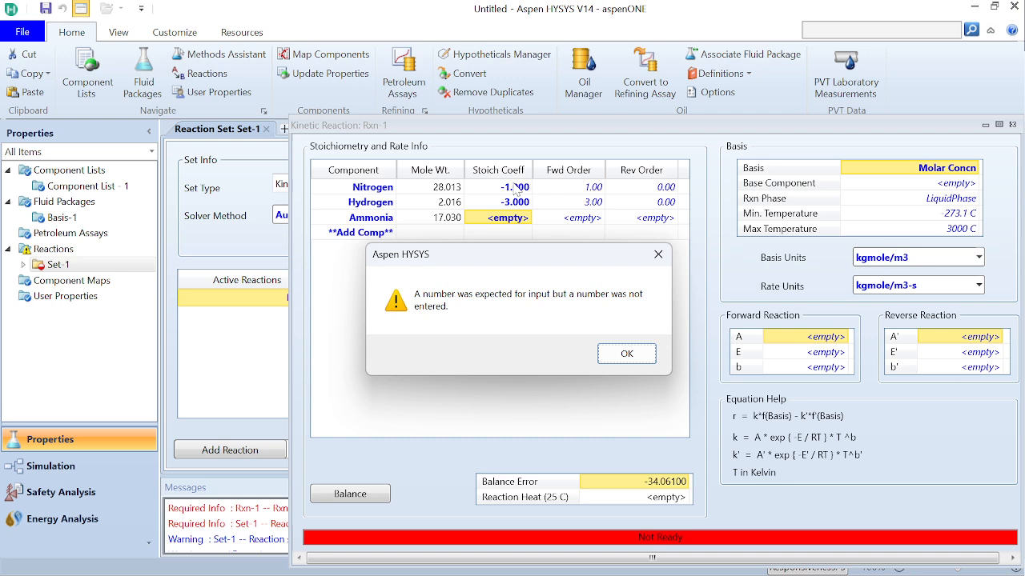
{"action": "key", "text": "Return"}
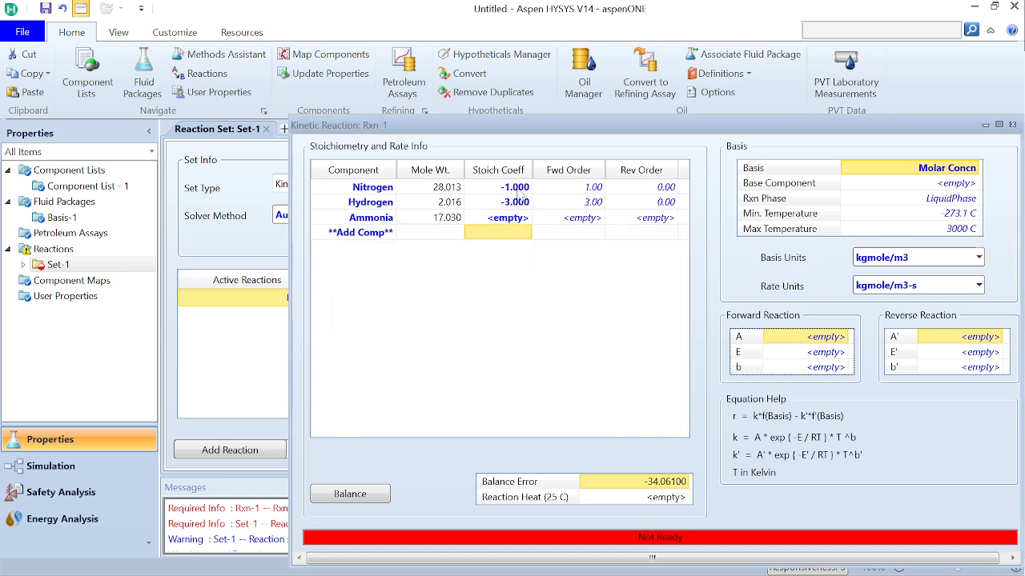
{"action": "left_click", "coordinate": [517, 209]}
{"action": "left_click", "coordinate": [514, 218]}
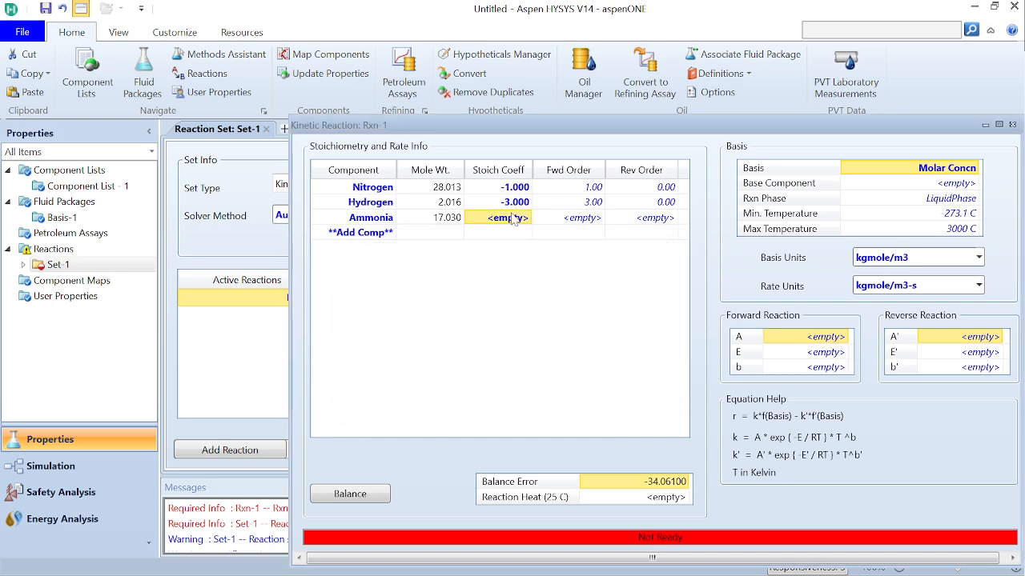
{"action": "type", "text": "2"}
{"action": "key", "text": "Return"}
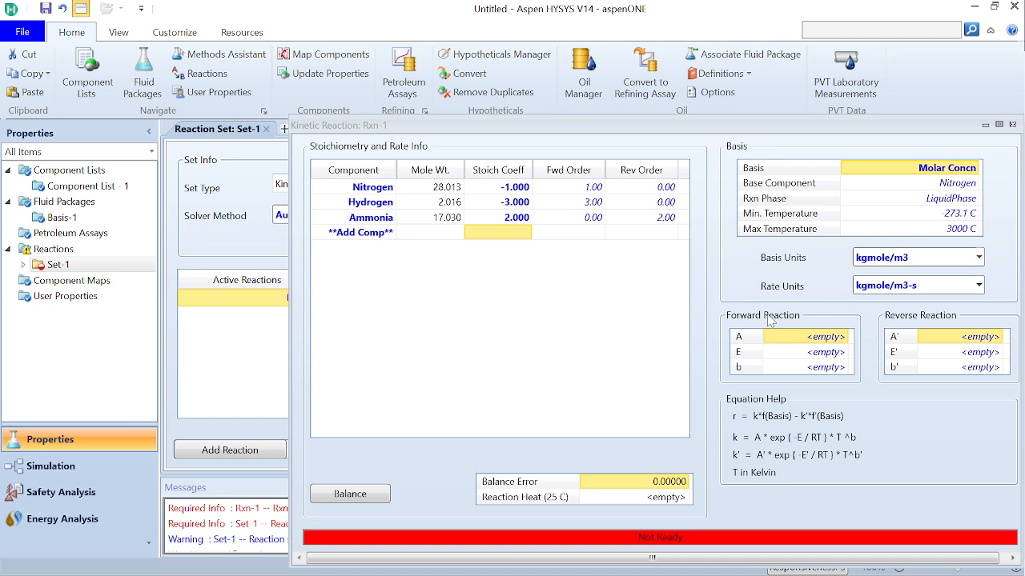
Look up the reaction's frequency factor and enthalpy in the Word tutorial document, and return to the kinetic reaction in Aspen HYSYS
{"action": "left_click", "coordinate": [834, 338]}
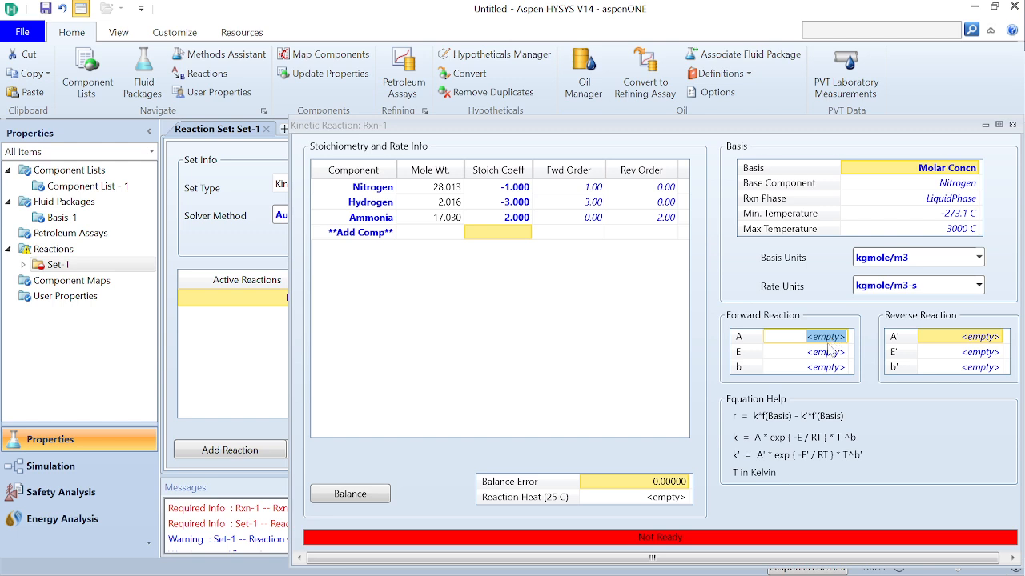
{"action": "mouse_move", "coordinate": [702, 567]}
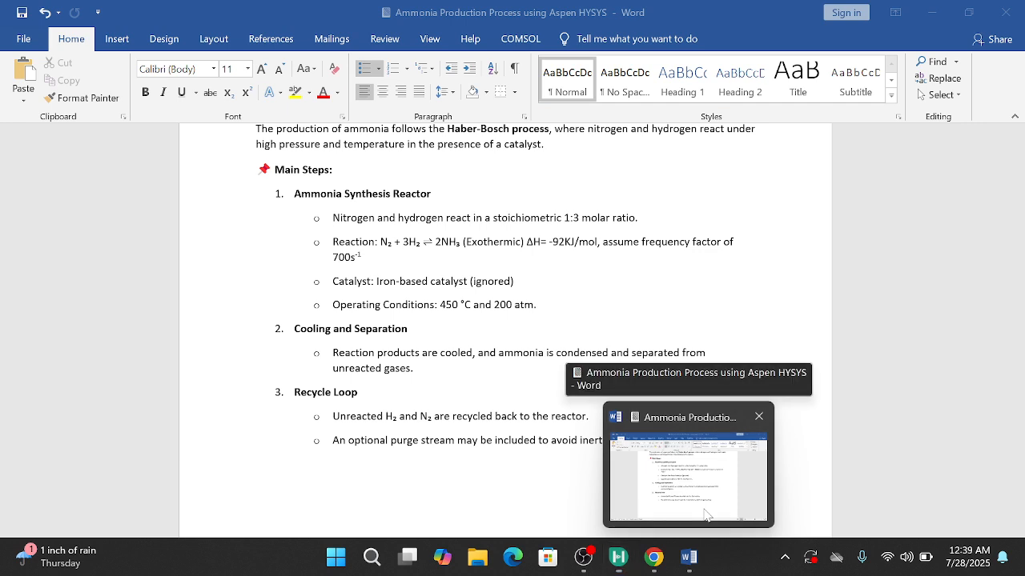
{"action": "left_click", "coordinate": [706, 515]}
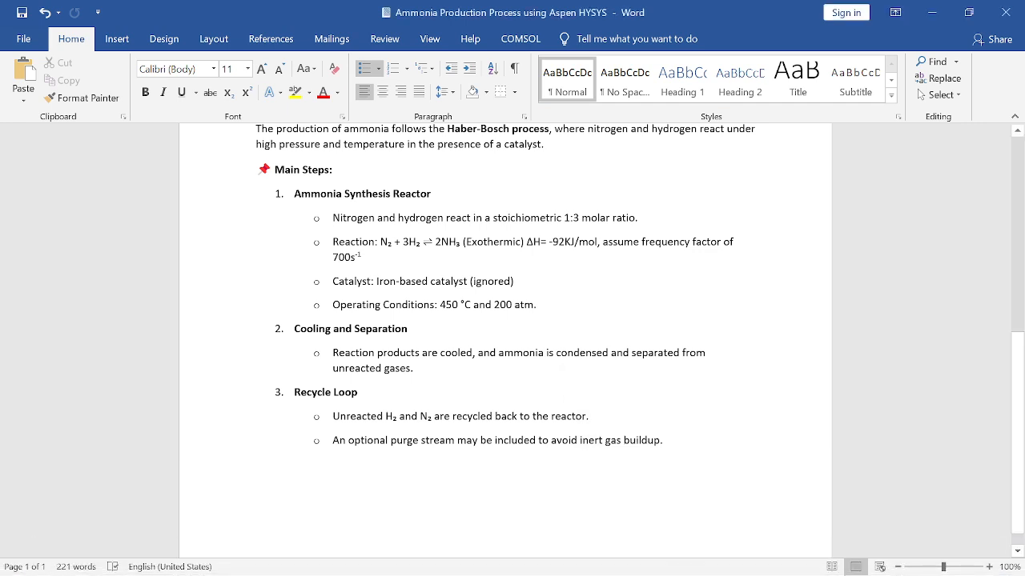
{"action": "mouse_move", "coordinate": [667, 568]}
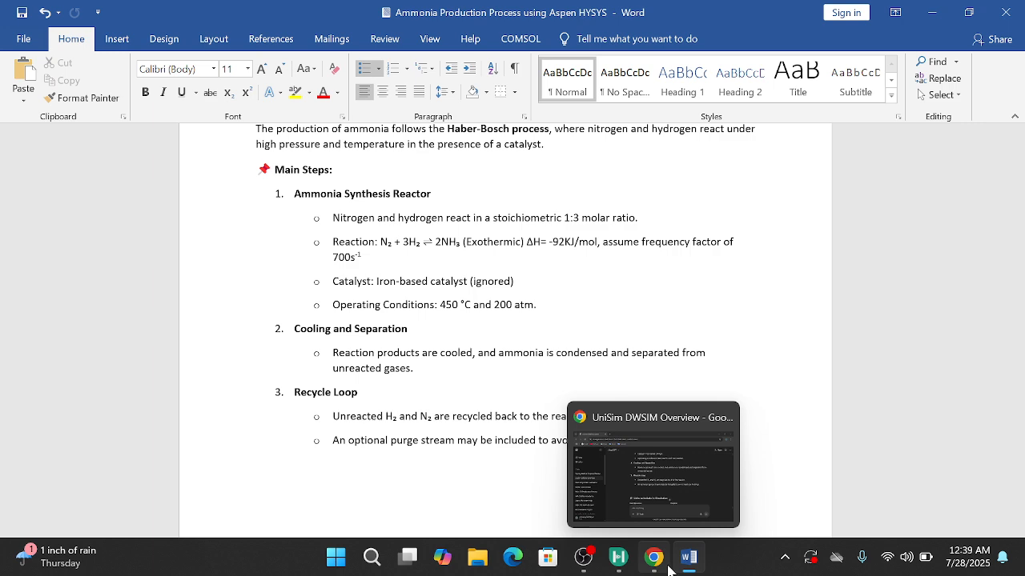
{"action": "left_click", "coordinate": [616, 563]}
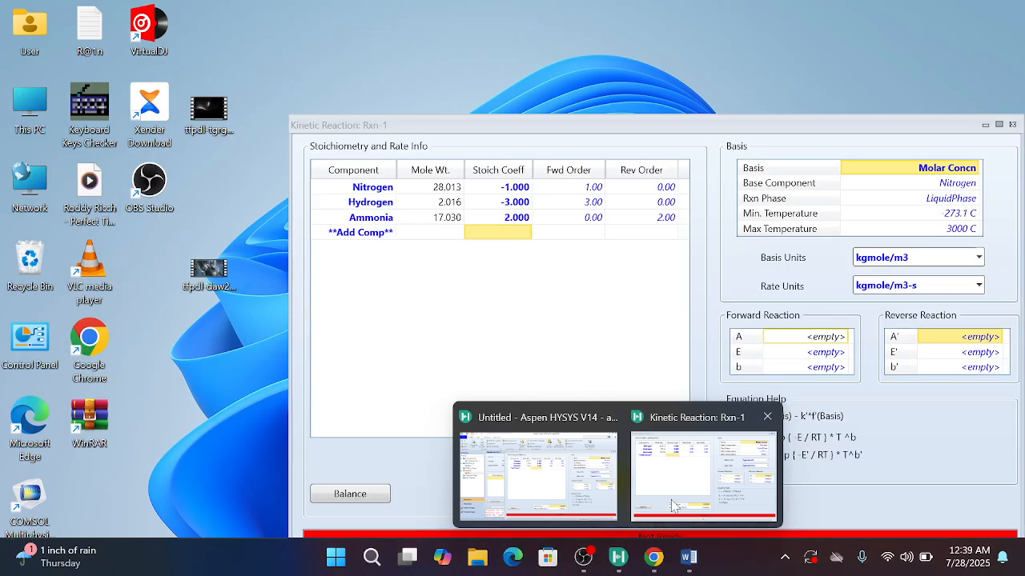
{"action": "left_click", "coordinate": [672, 505]}
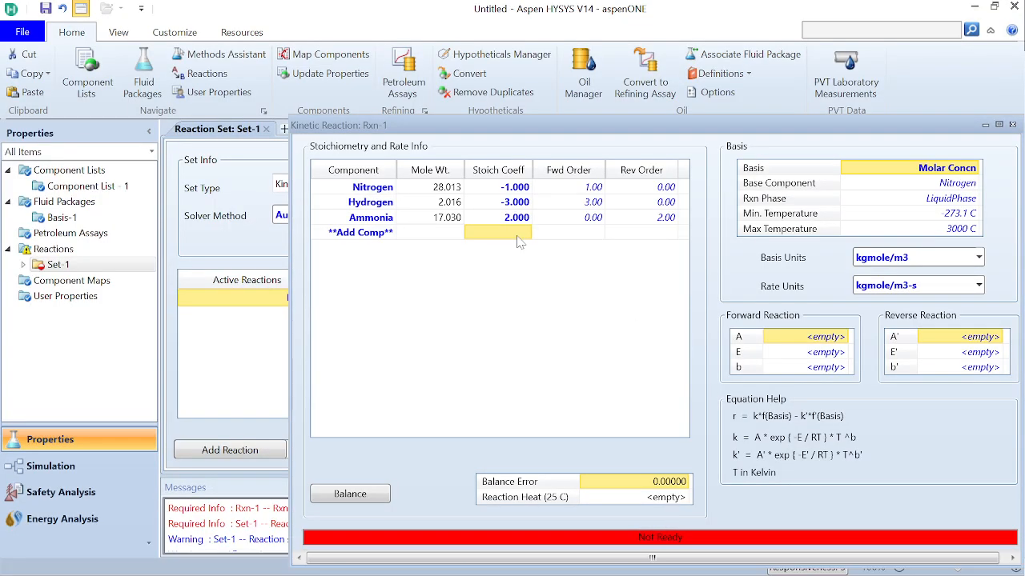
Set the forward reaction's A to 700 and E to 92 kJ/kgmole, and close the kinetic reaction window
{"action": "left_click", "coordinate": [838, 341]}
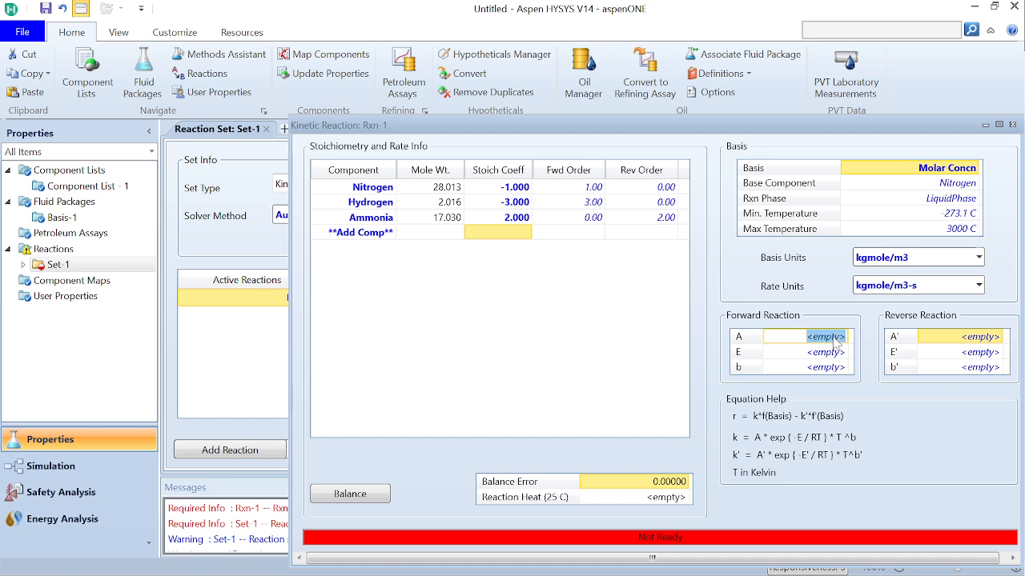
{"action": "type", "text": "700"}
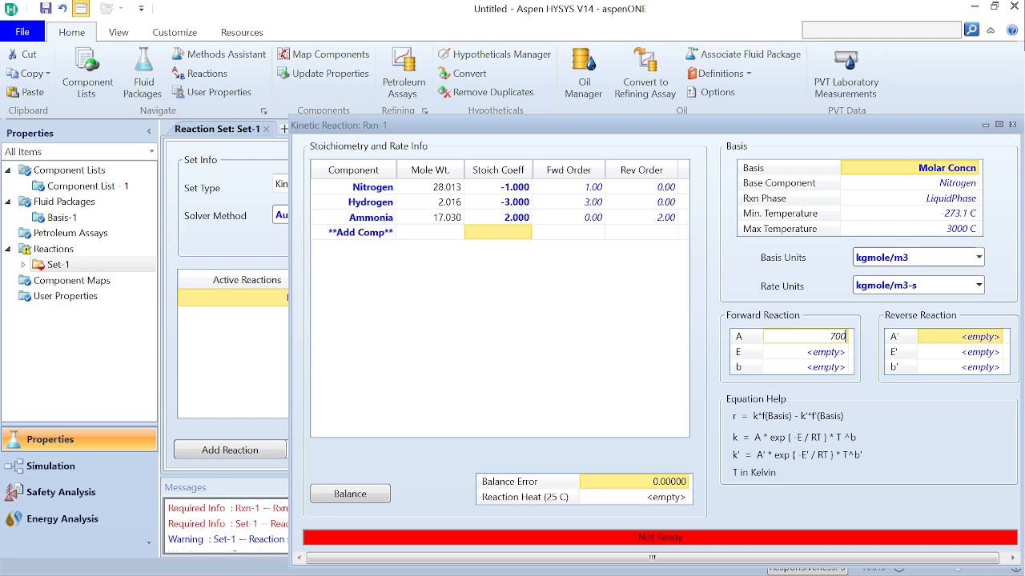
{"action": "key", "text": "Return"}
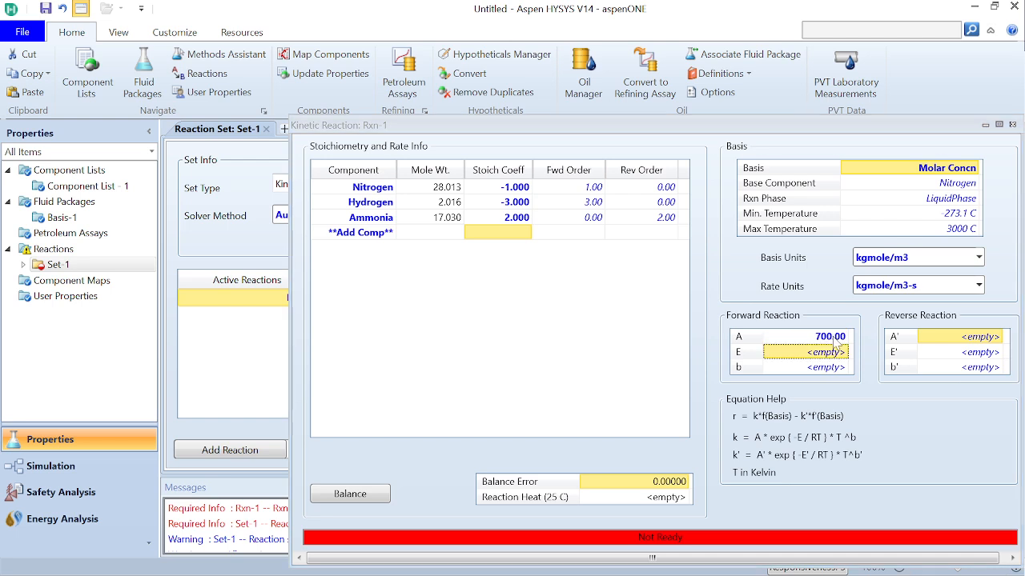
{"action": "type", "text": "92."}
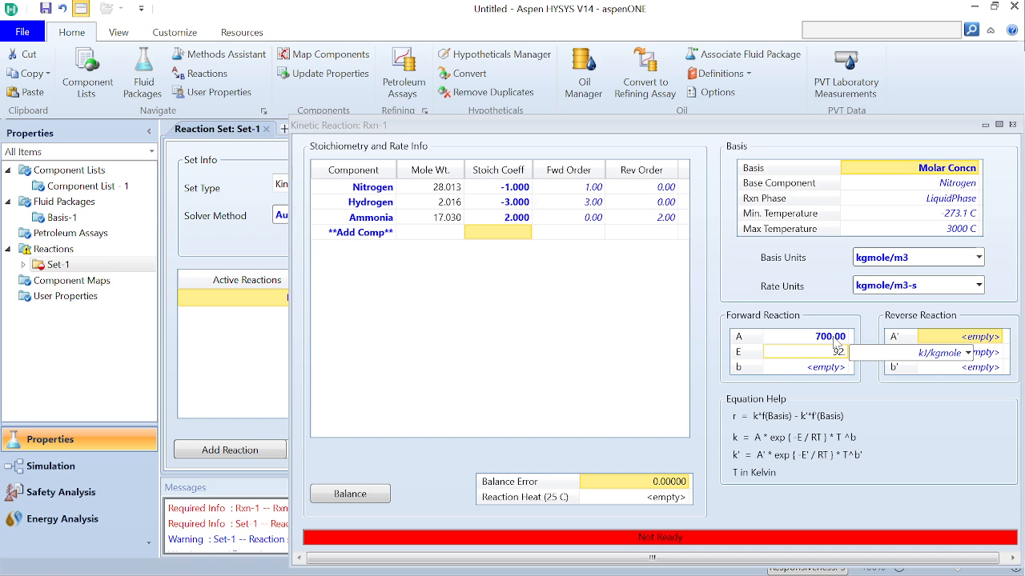
{"action": "key", "text": "Return"}
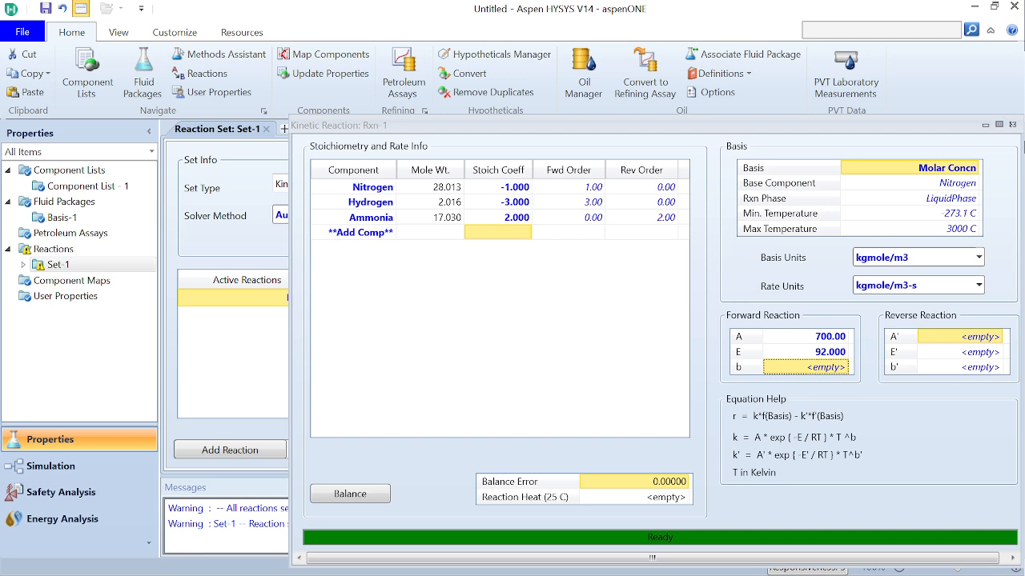
{"action": "left_click", "coordinate": [1012, 124]}
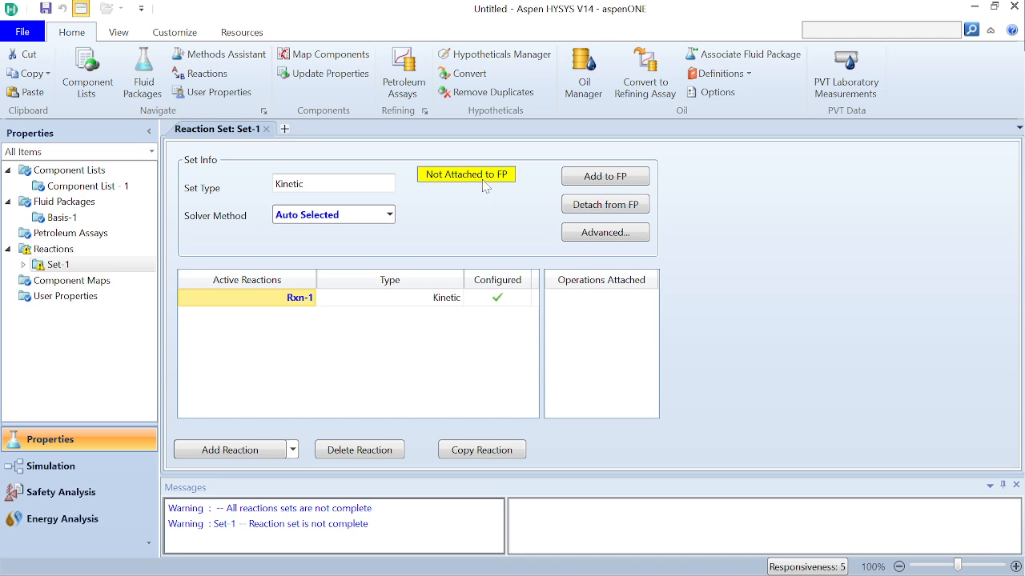
Attach reaction set Set-1 to the Basis-1 fluid package and switch to the simulation environment
{"action": "left_click", "coordinate": [596, 184]}
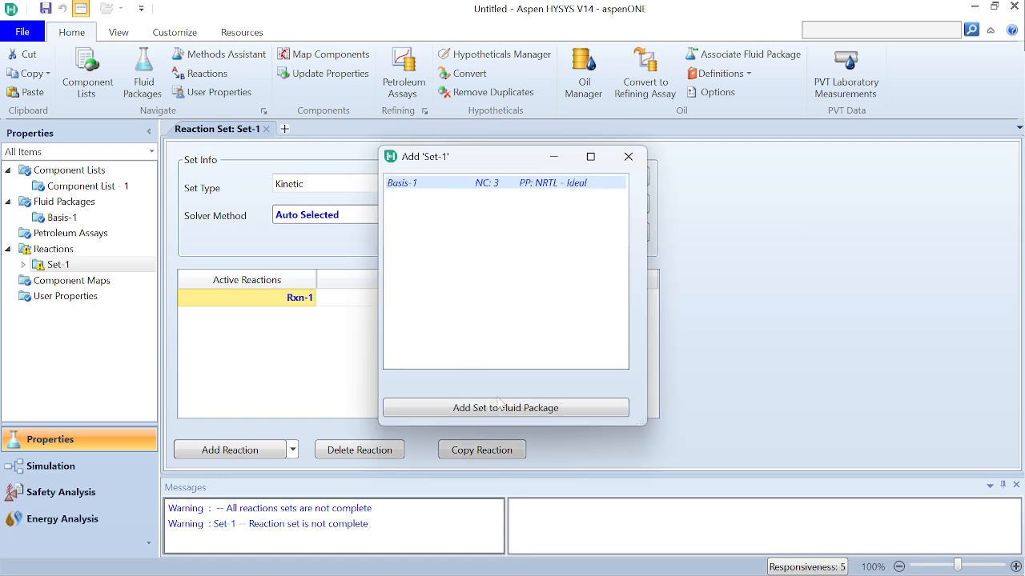
{"action": "left_click", "coordinate": [501, 410]}
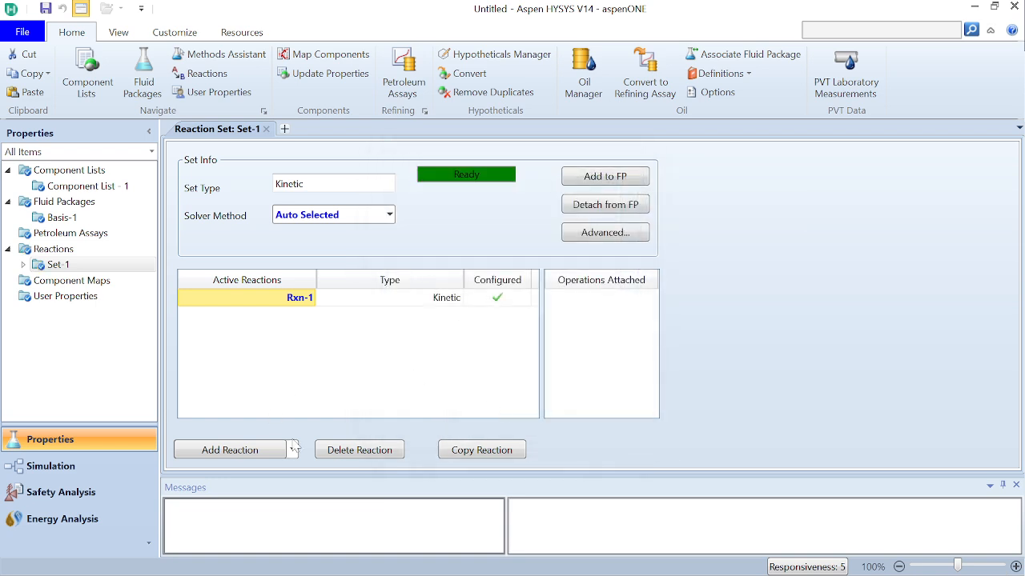
{"action": "left_click", "coordinate": [99, 465]}
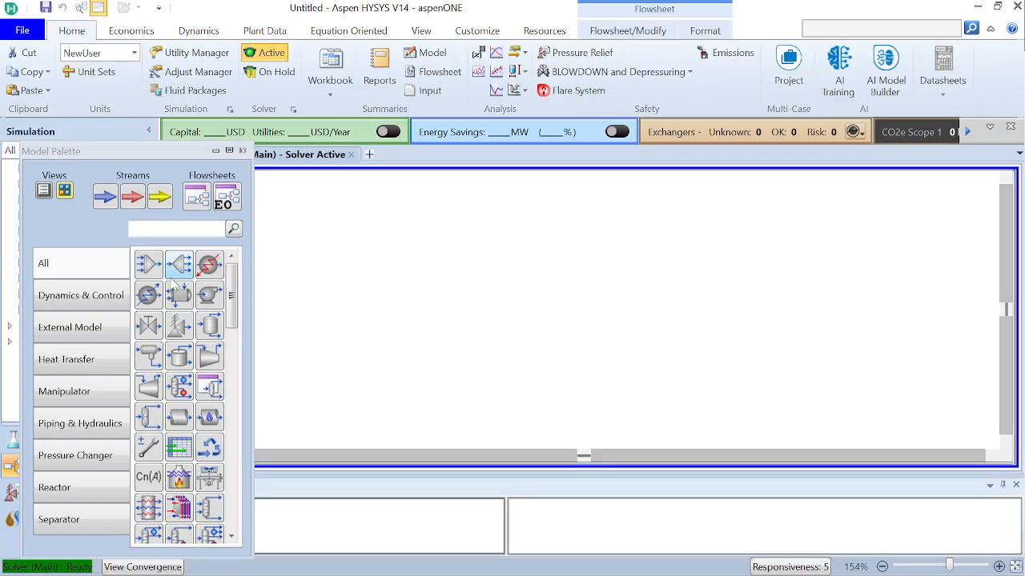
Place a material stream on the empty flowsheet and name it Nitrogen
{"action": "left_click", "coordinate": [107, 197]}
{"action": "left_click", "coordinate": [309, 254]}
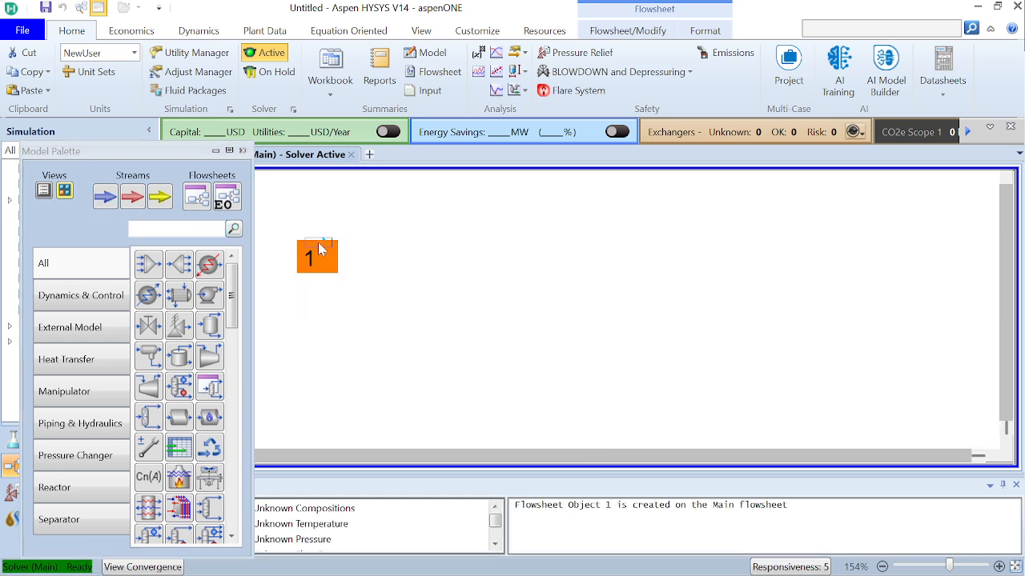
{"action": "double_click", "coordinate": [318, 241]}
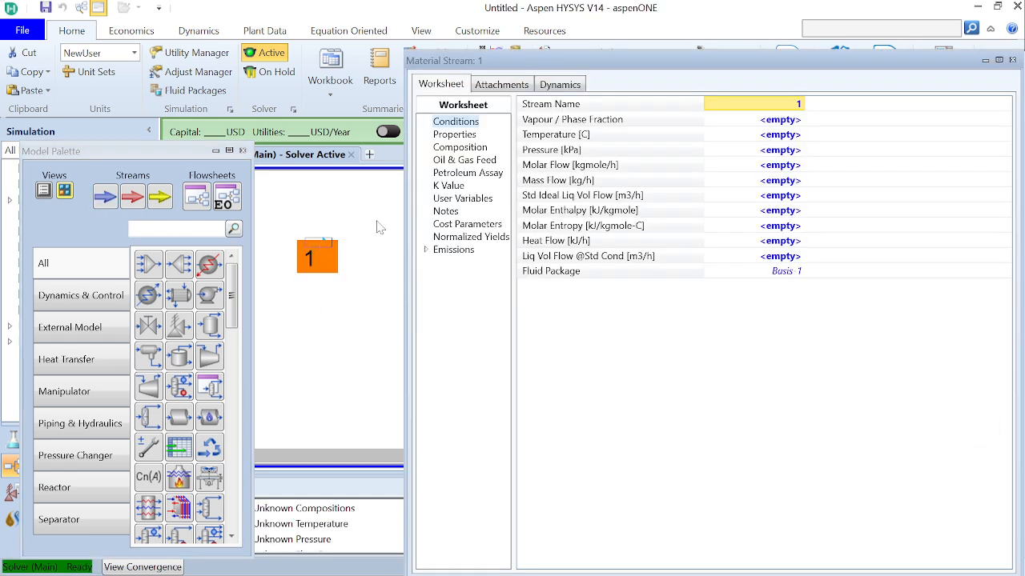
{"action": "left_click", "coordinate": [775, 104]}
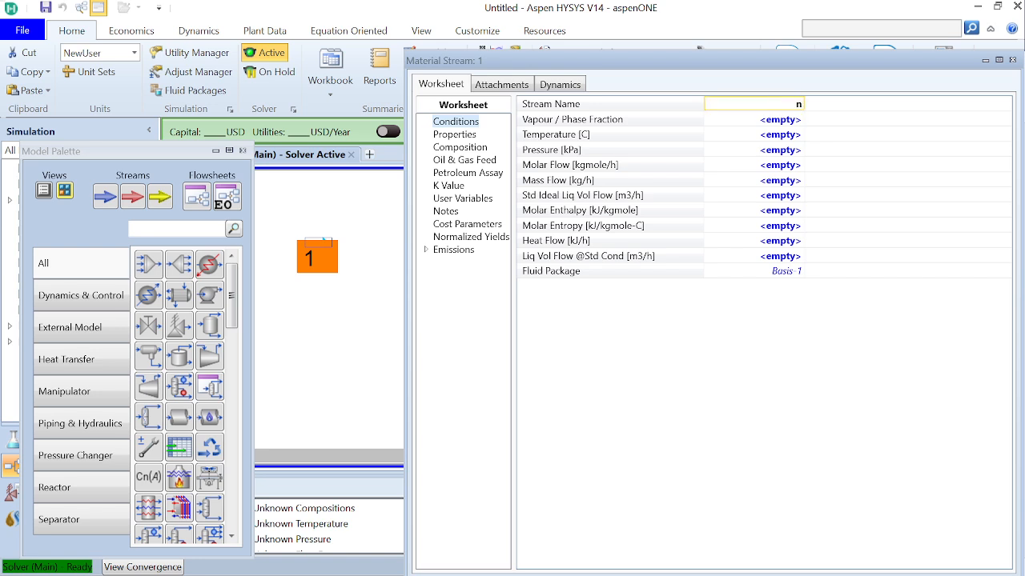
{"action": "type", "text": "Nitrogen"}
{"action": "key", "text": "Return"}
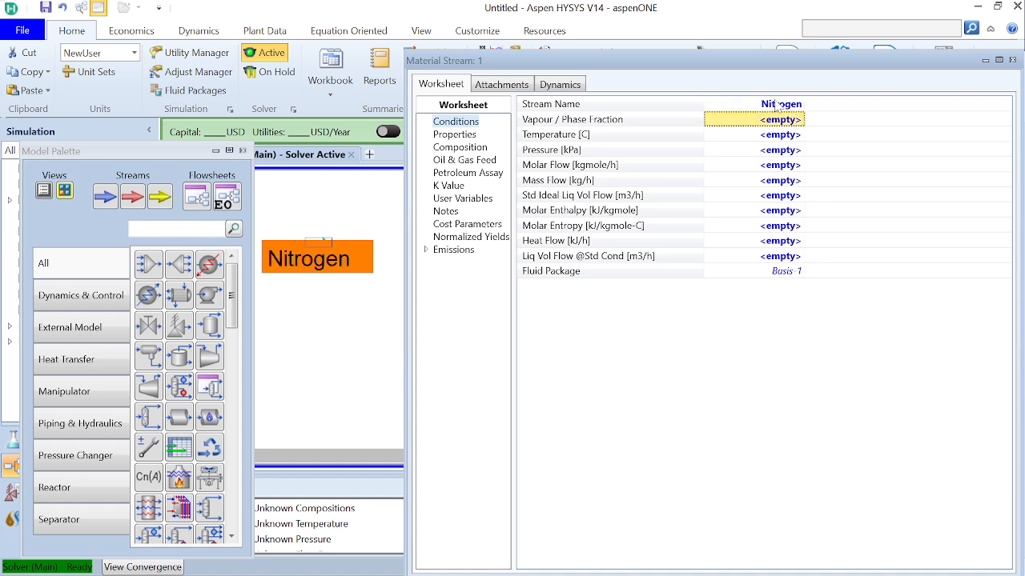
{"action": "left_click", "coordinate": [985, 61]}
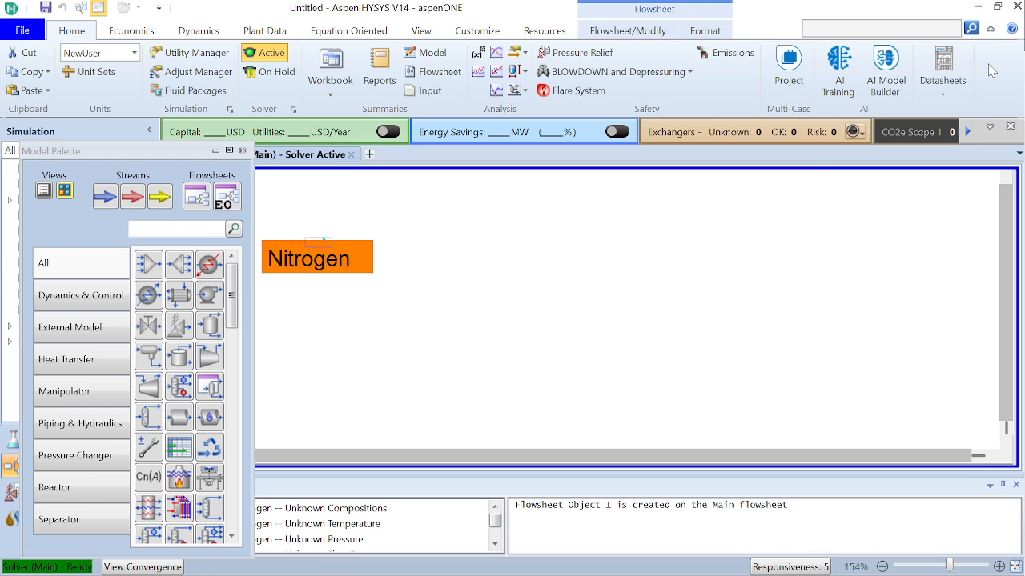
Place a second material stream below the Nitrogen stream and name it Hydrogen
{"action": "left_click_drag", "start_coordinate": [105, 199], "coordinate": [313, 339]}
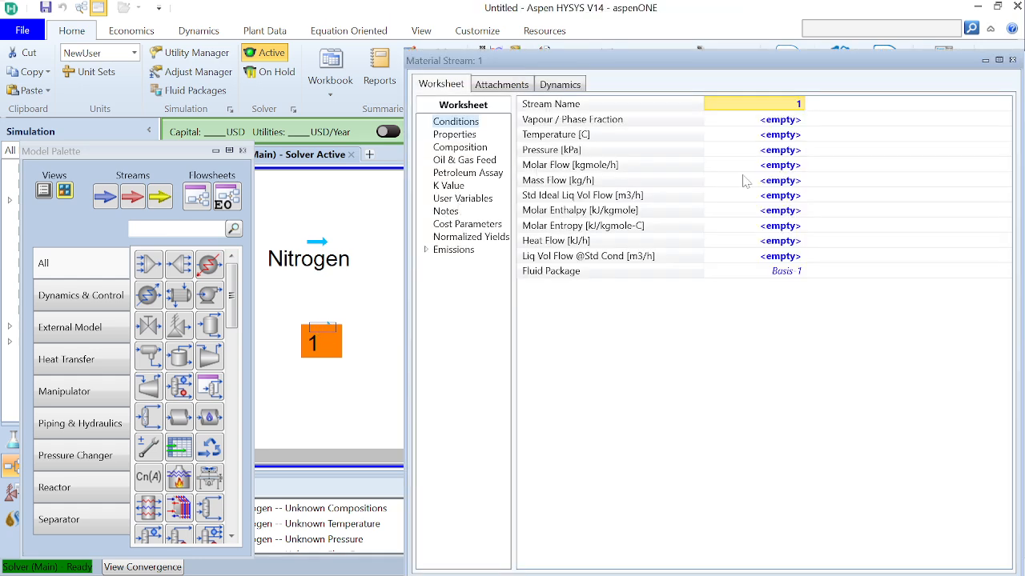
{"action": "left_click", "coordinate": [766, 108]}
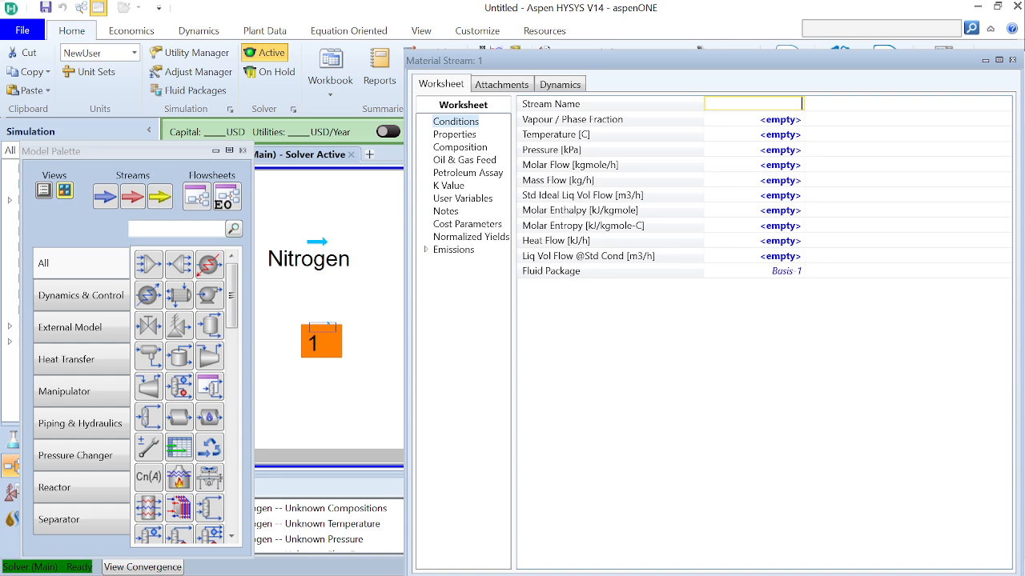
{"action": "type", "text": "Hydrogen\\"}
{"action": "key", "text": "BackSpace"}
{"action": "key", "text": "Return"}
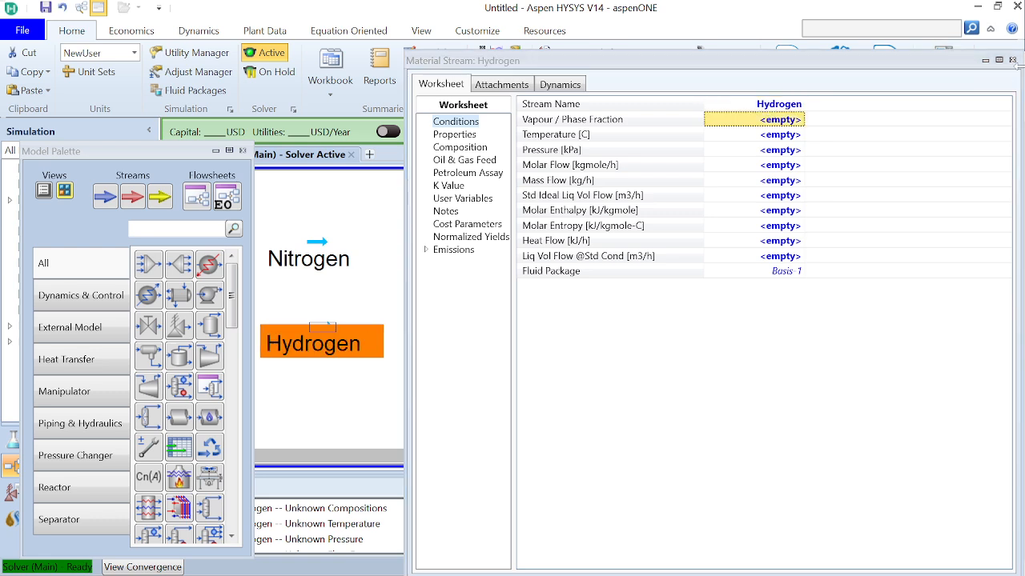
{"action": "left_click", "coordinate": [1012, 60]}
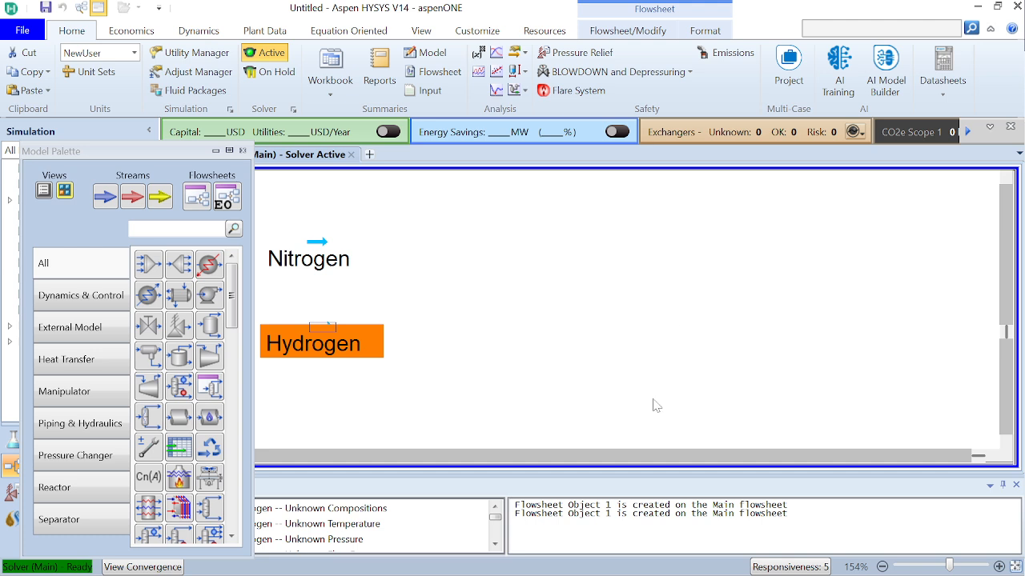
{"action": "mouse_move", "coordinate": [584, 560]}
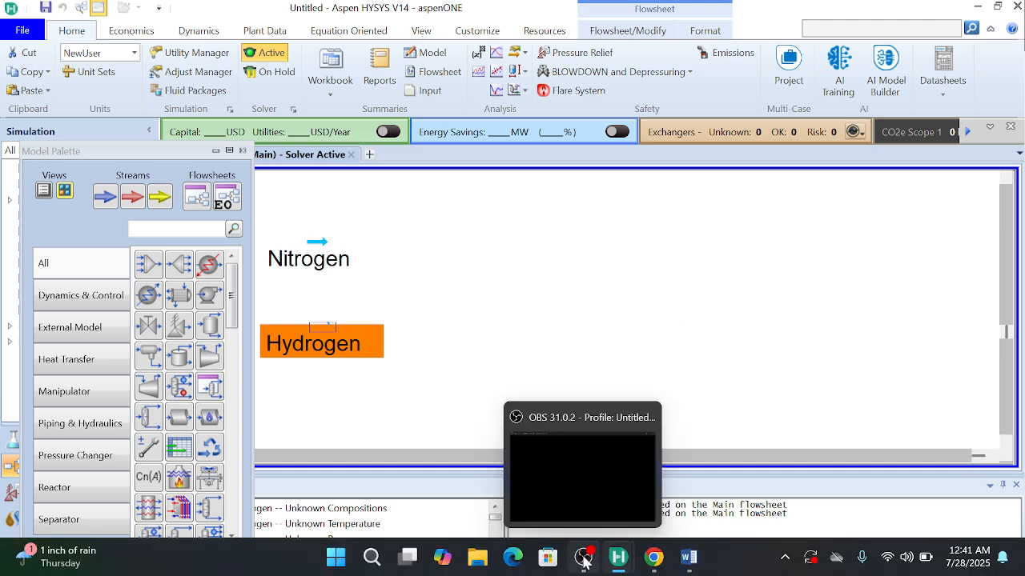
{"action": "mouse_move", "coordinate": [577, 507]}
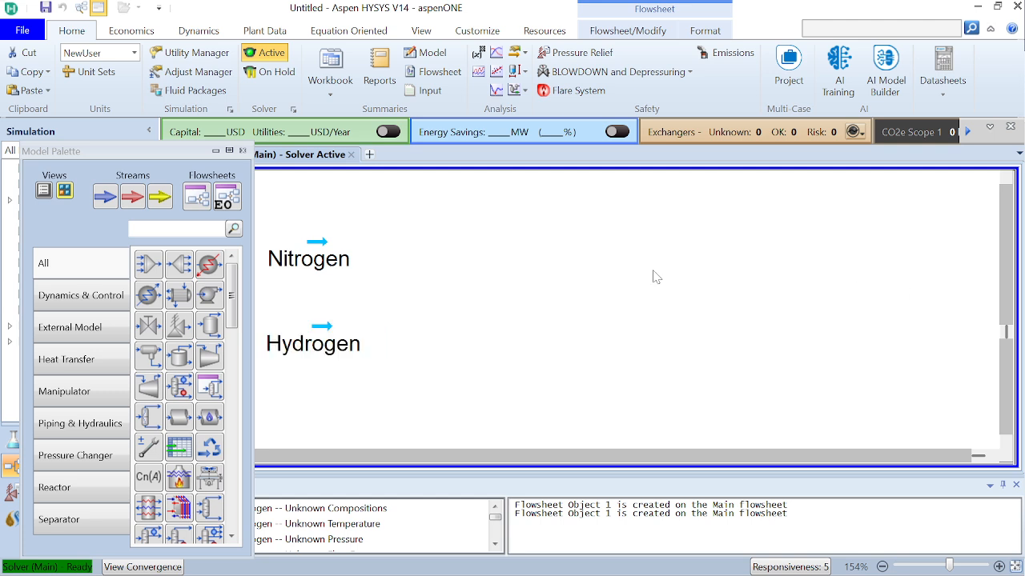
Set the Nitrogen stream's temperature to 450 °C in its worksheet conditions
{"action": "double_click", "coordinate": [333, 269]}
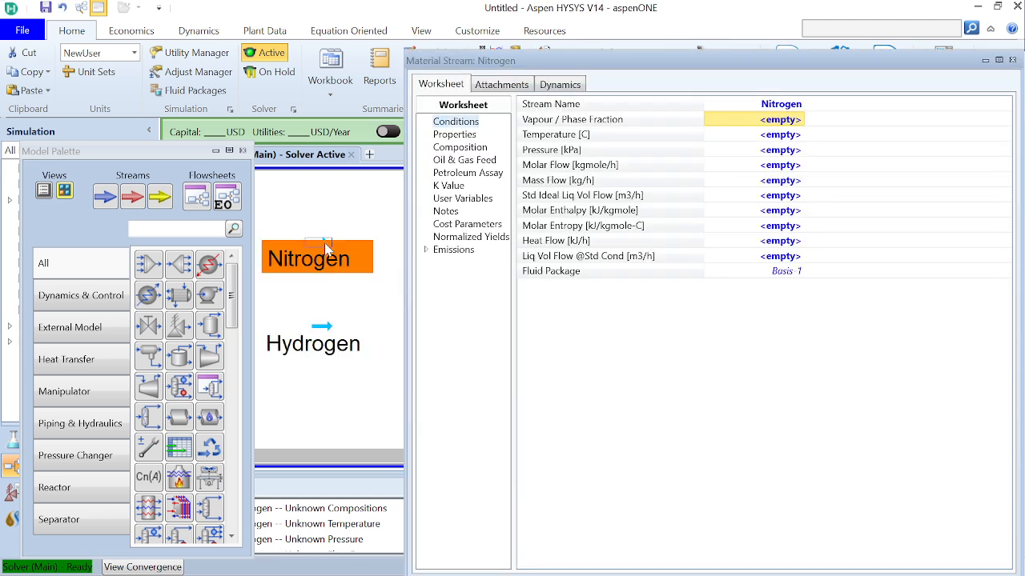
{"action": "left_click", "coordinate": [794, 136]}
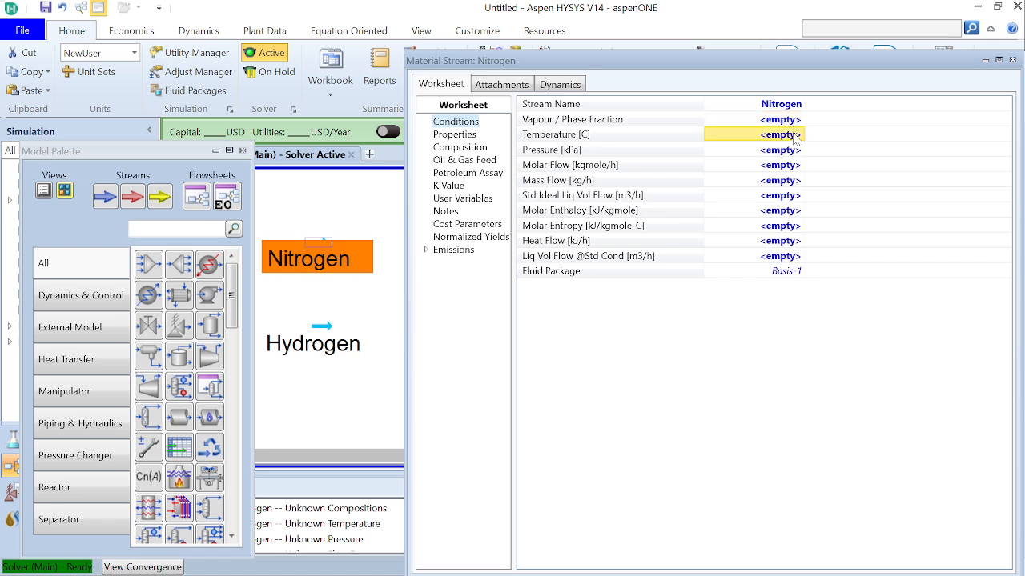
{"action": "type", "text": "450"}
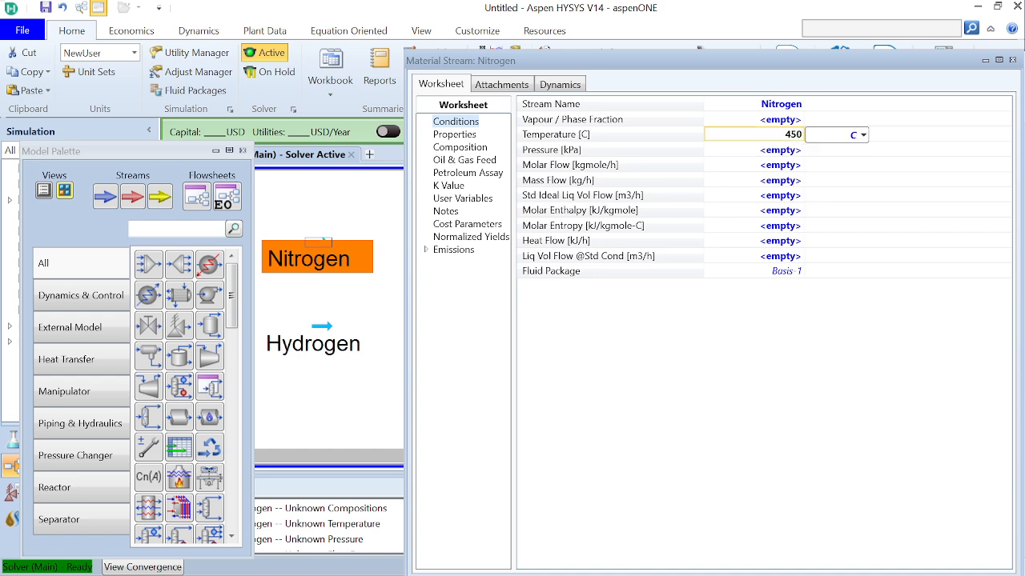
{"action": "key", "text": "Return"}
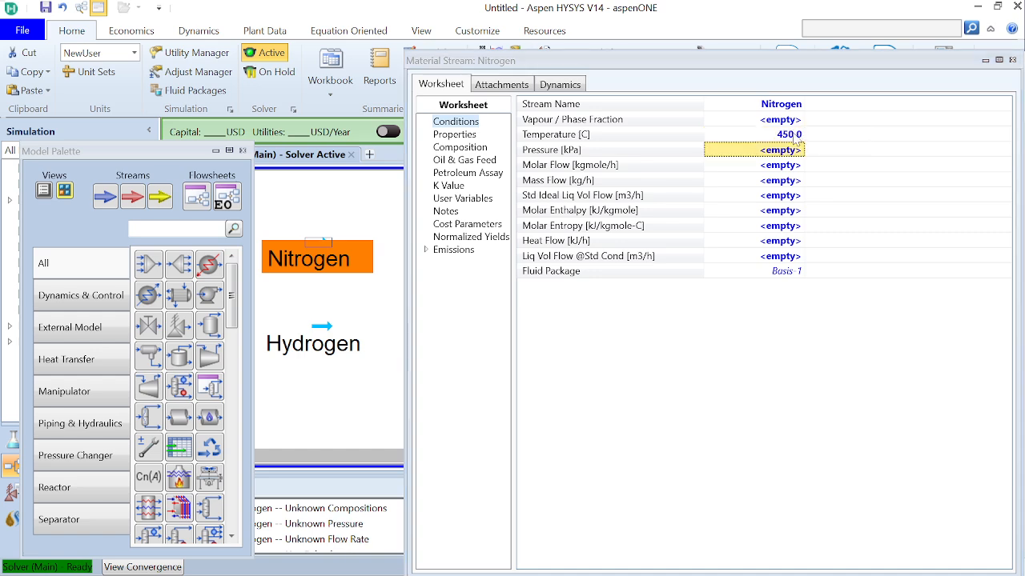
Set the Nitrogen stream's pressure to 200 atm in its worksheet conditions
{"action": "type", "text": "2"}
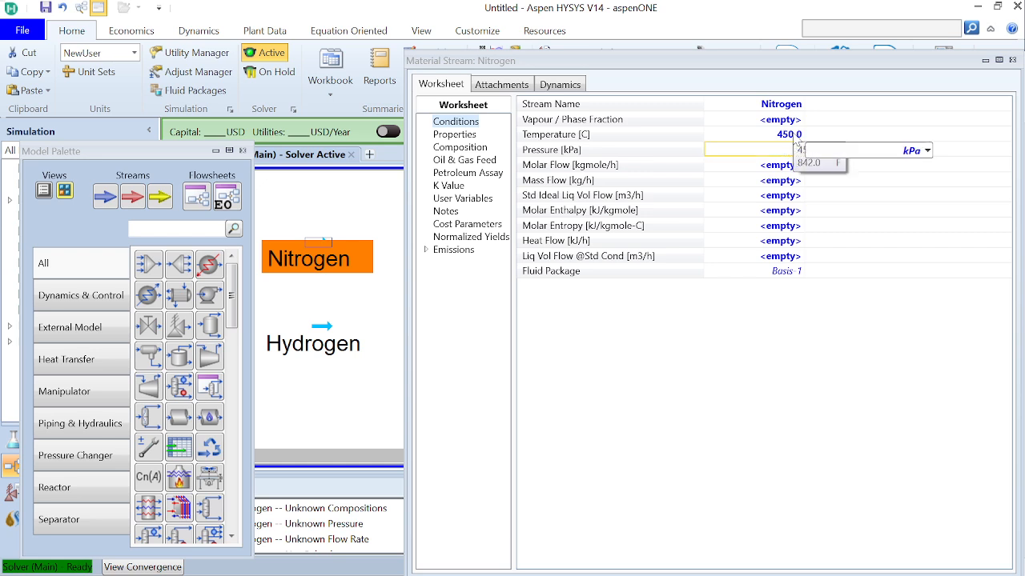
{"action": "type", "text": "00"}
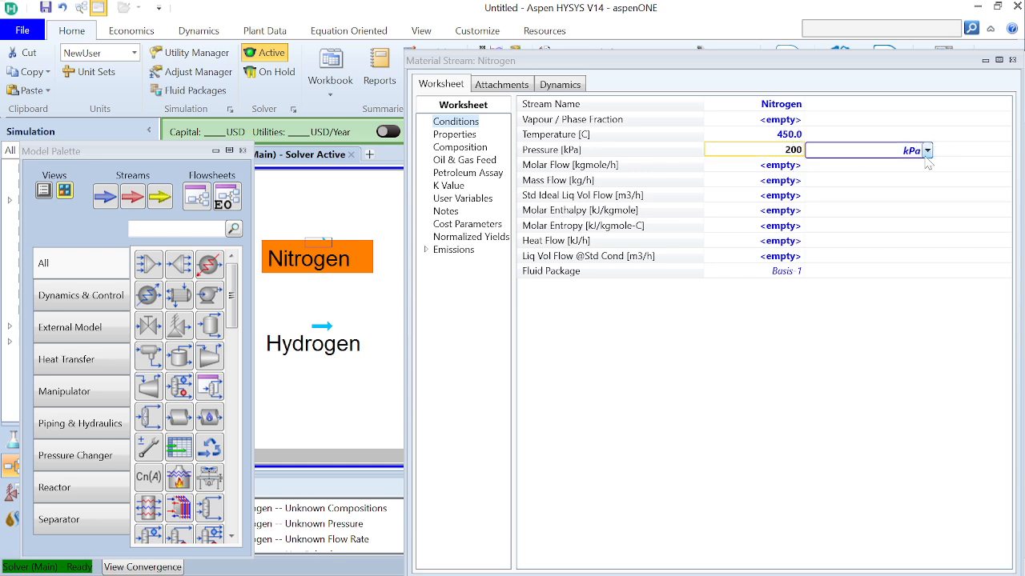
{"action": "left_click", "coordinate": [927, 151]}
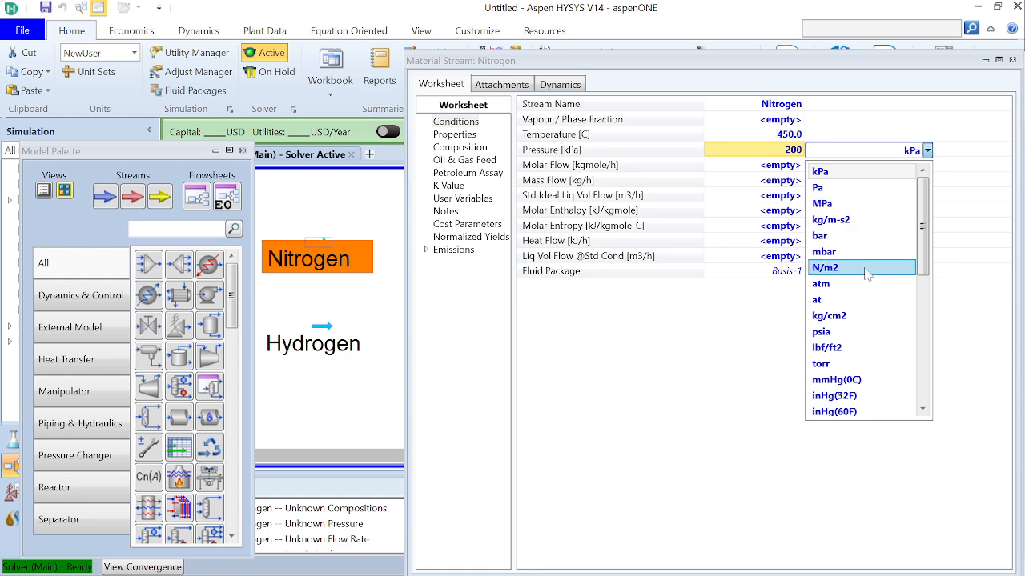
{"action": "scroll", "coordinate": [866, 275], "scroll_direction": "down", "scroll_amount": 5}
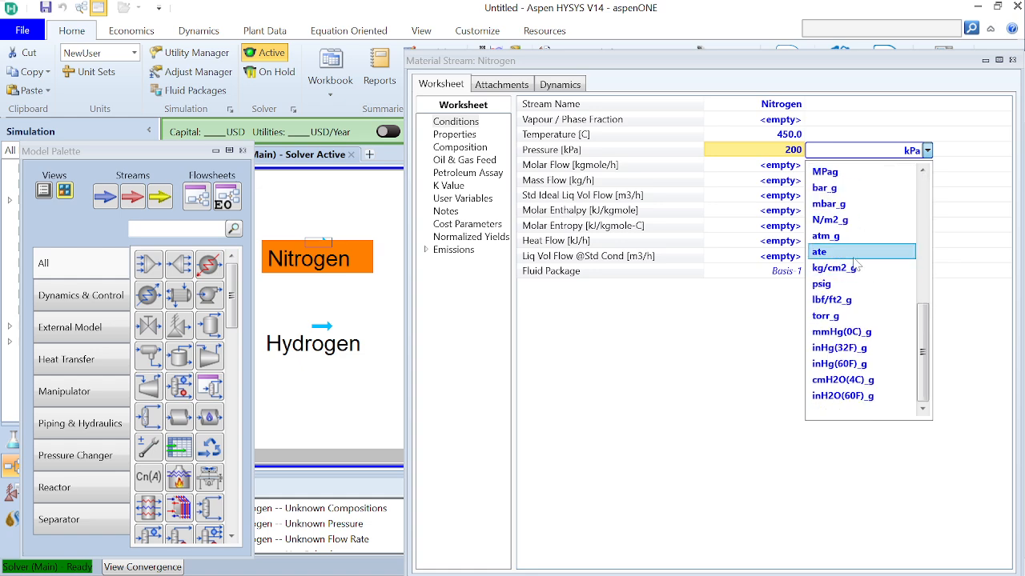
{"action": "scroll", "coordinate": [857, 230], "scroll_direction": "up", "scroll_amount": 6}
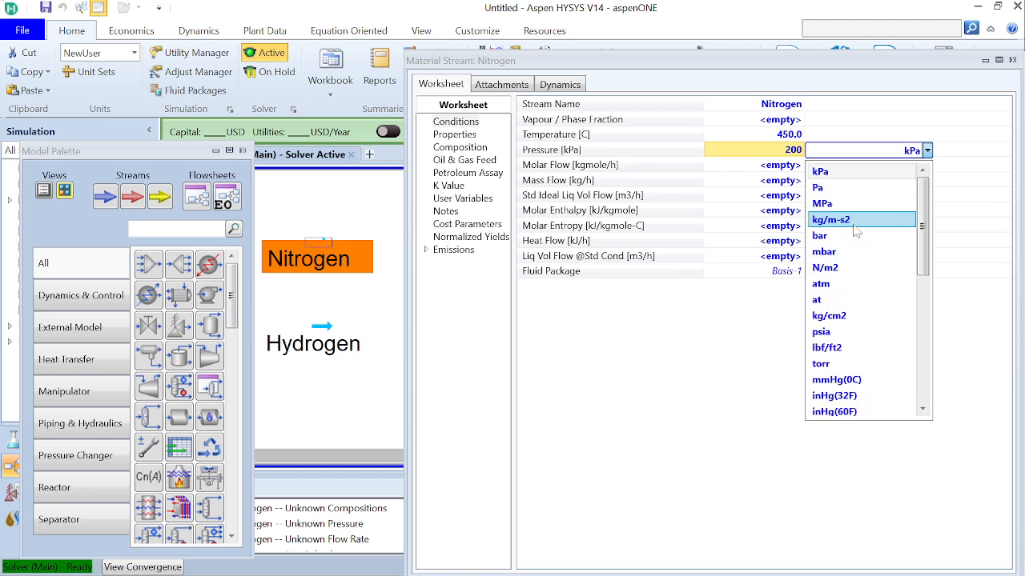
{"action": "left_click", "coordinate": [854, 285]}
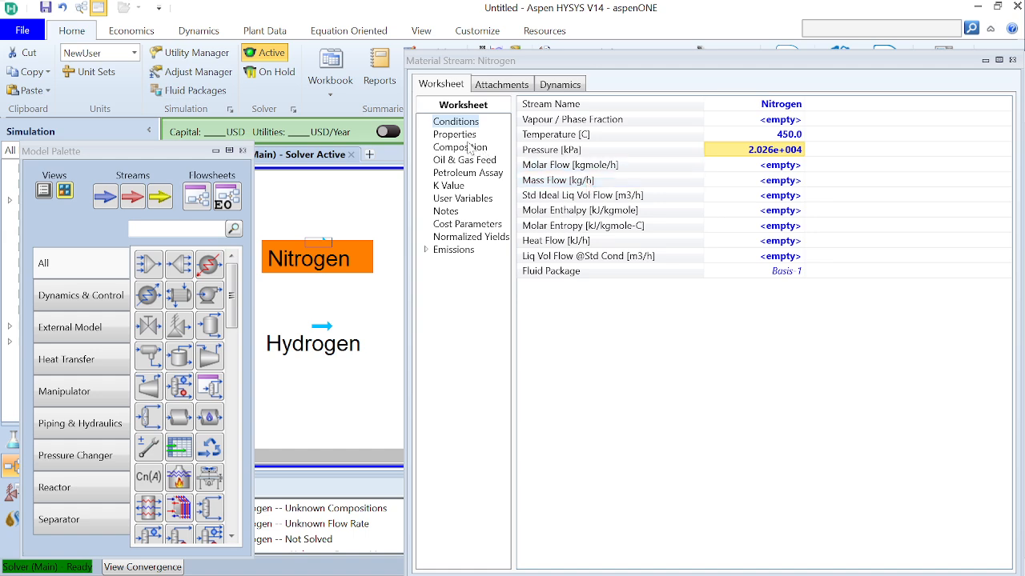
Set the Nitrogen stream's molar flow to 100 kgmole/h
{"action": "left_click", "coordinate": [771, 168]}
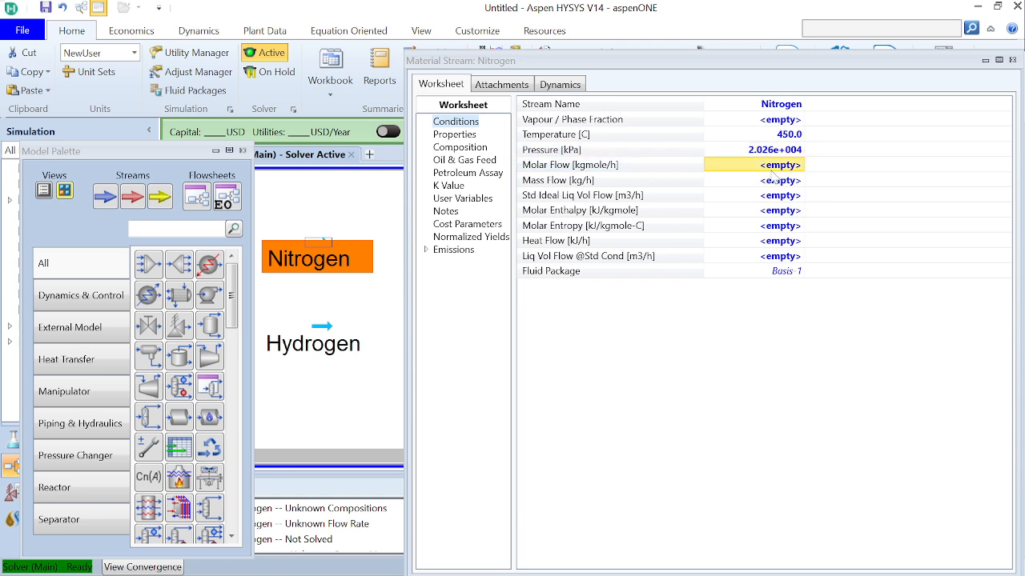
{"action": "type", "text": "100"}
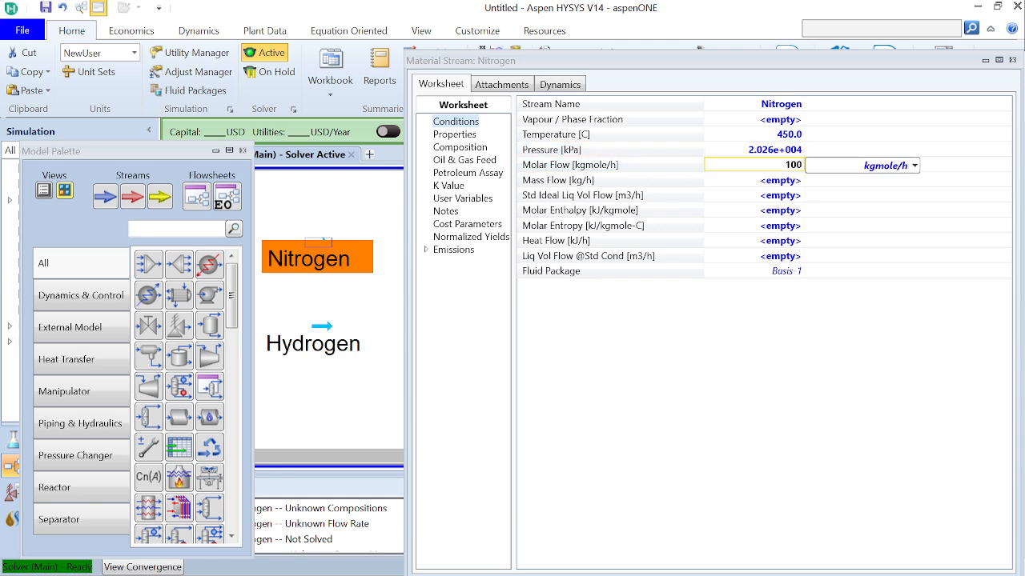
{"action": "key", "text": "Return"}
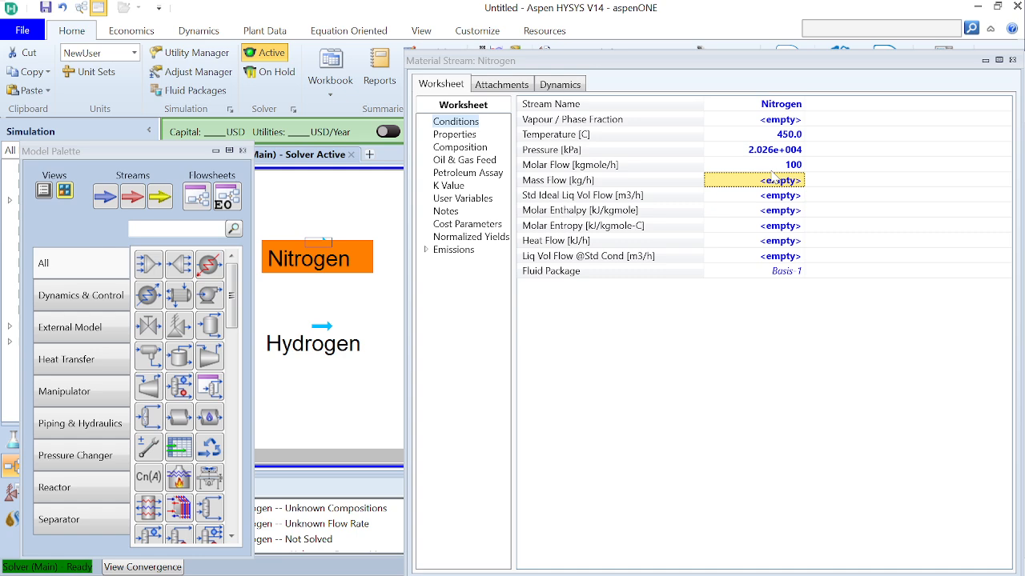
Define the Nitrogen stream's composition with a nitrogen mole fraction of 1 and close the stream's window
{"action": "left_click", "coordinate": [466, 149]}
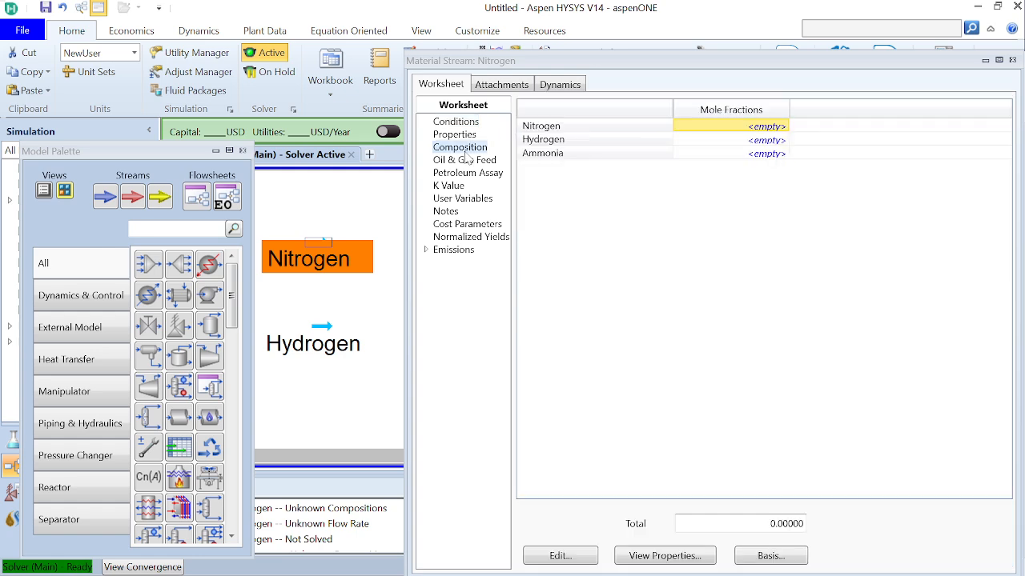
{"action": "left_click", "coordinate": [762, 128]}
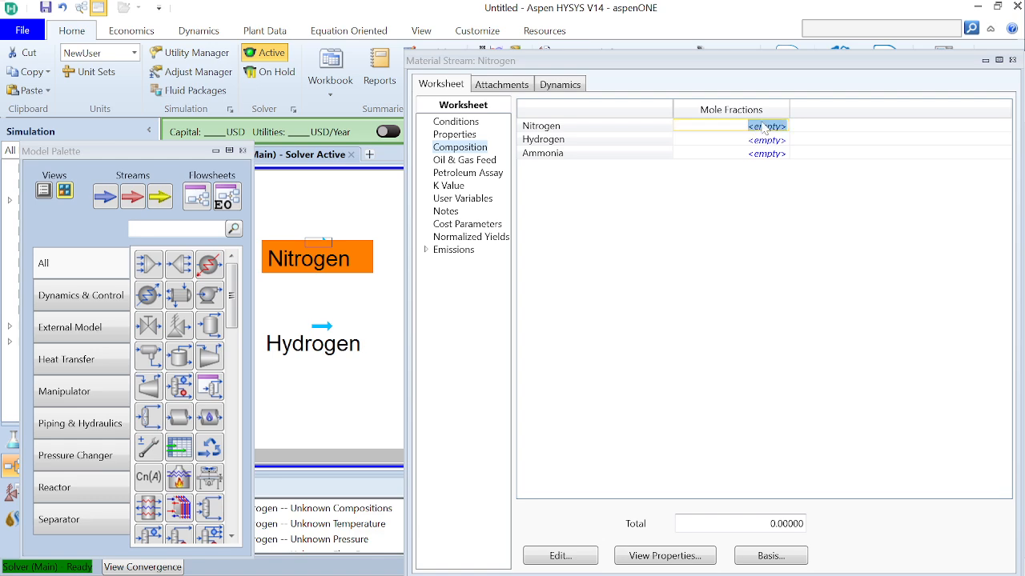
{"action": "type", "text": "1"}
{"action": "key", "text": "Return"}
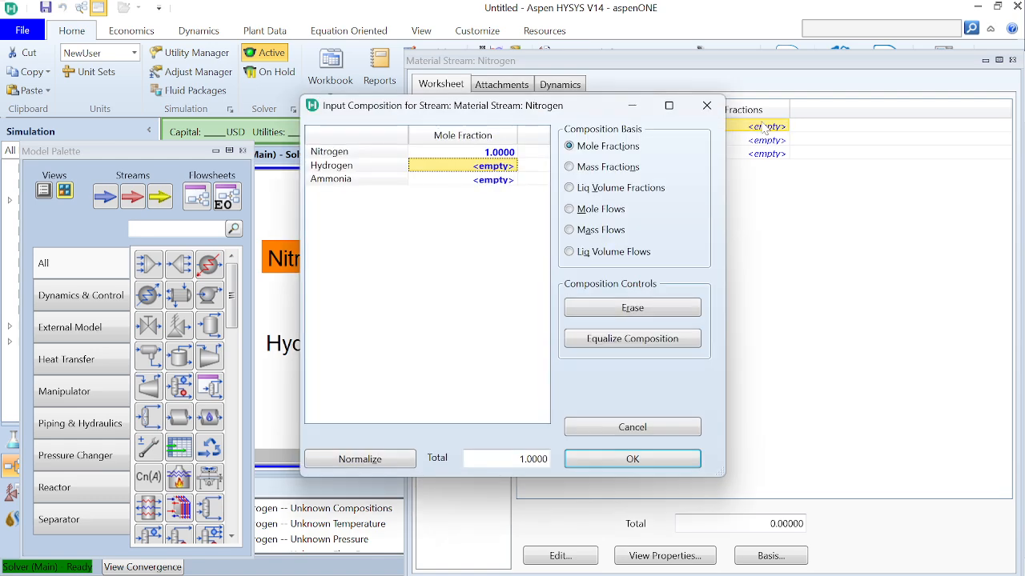
{"action": "left_click", "coordinate": [626, 459]}
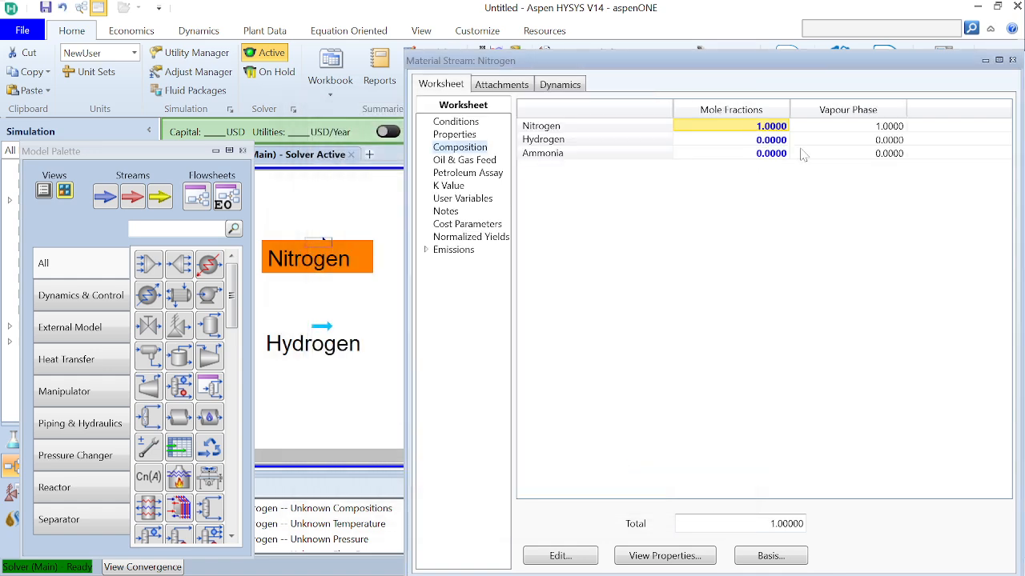
{"action": "left_click_drag", "start_coordinate": [841, 72], "coordinate": [800, 43]}
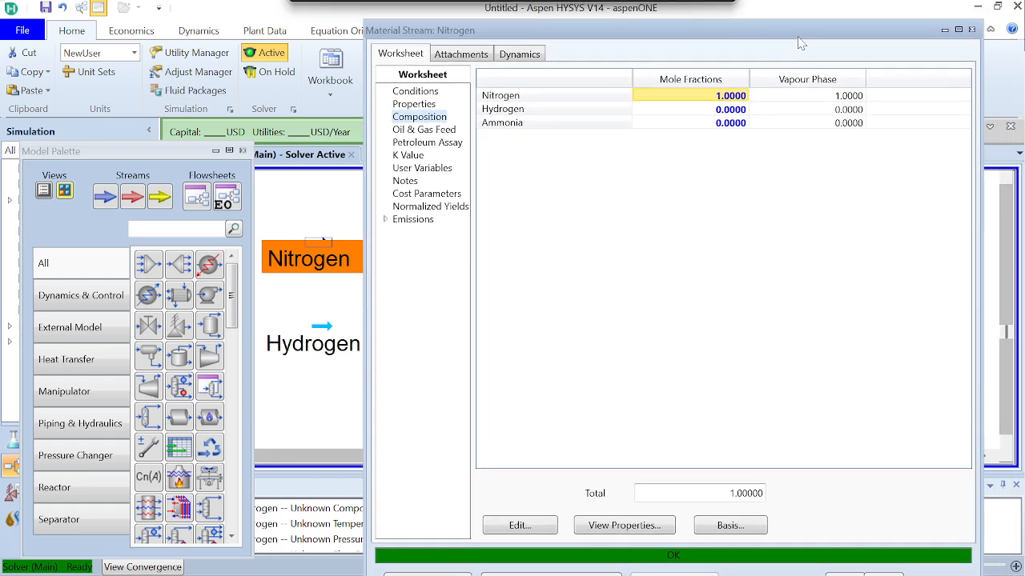
{"action": "left_click", "coordinate": [970, 29]}
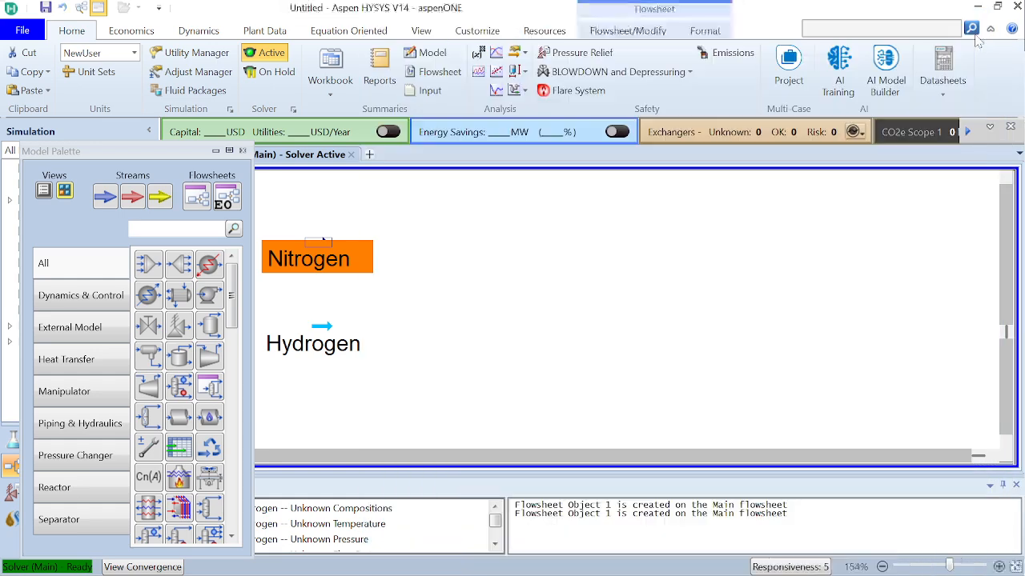
Open the Hydrogen stream's worksheet conditions and set its temperature to 450 °C and its pressure to 200 atm
{"action": "left_click", "coordinate": [332, 328]}
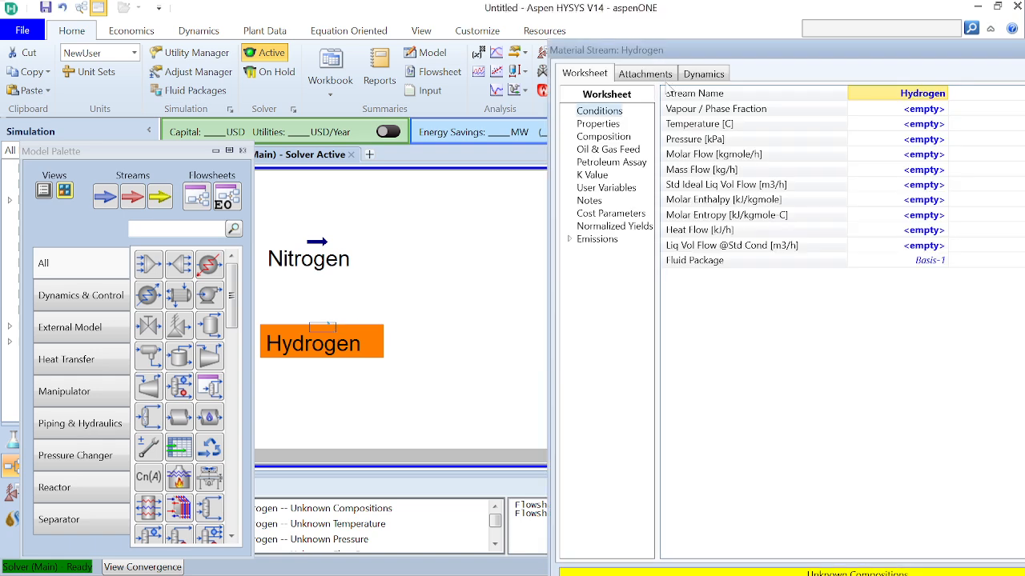
{"action": "left_click", "coordinate": [928, 110]}
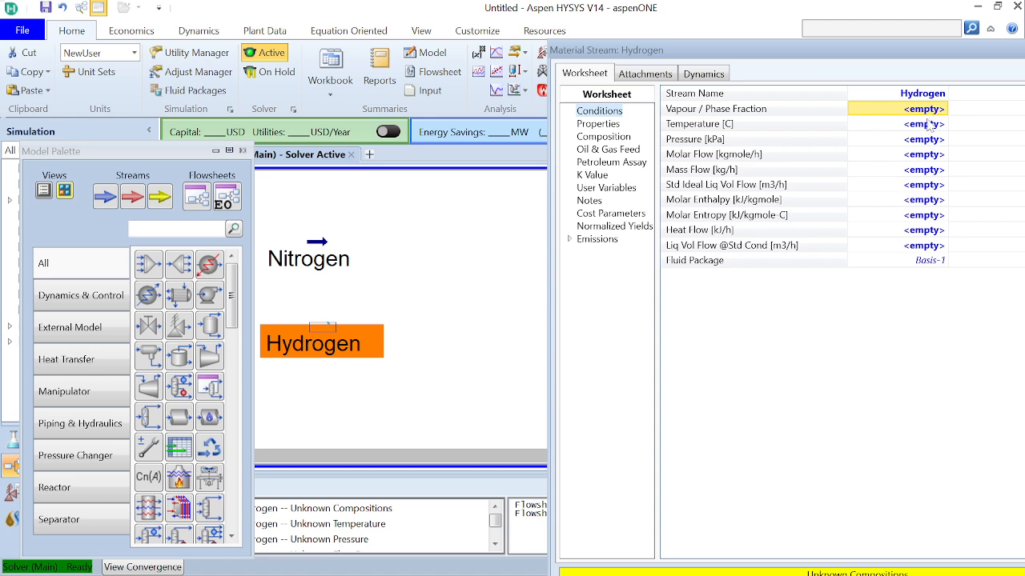
{"action": "left_click", "coordinate": [926, 126]}
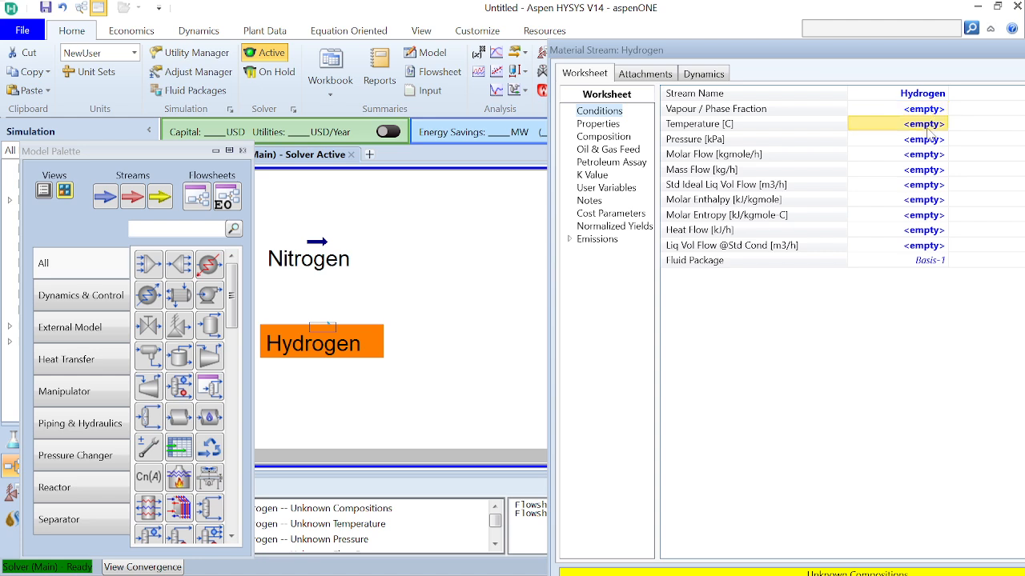
{"action": "type", "text": "450"}
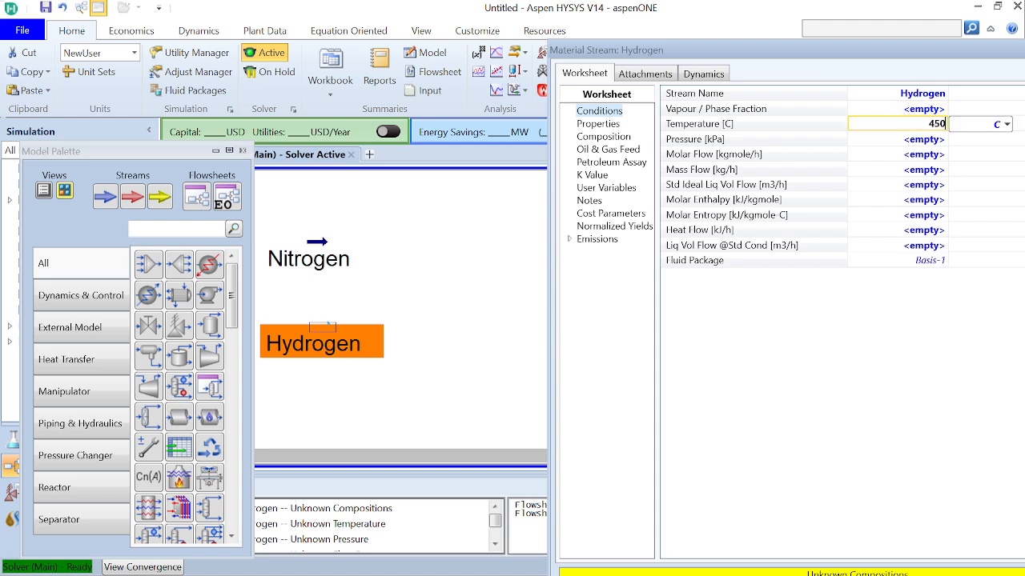
{"action": "key", "text": "Return"}
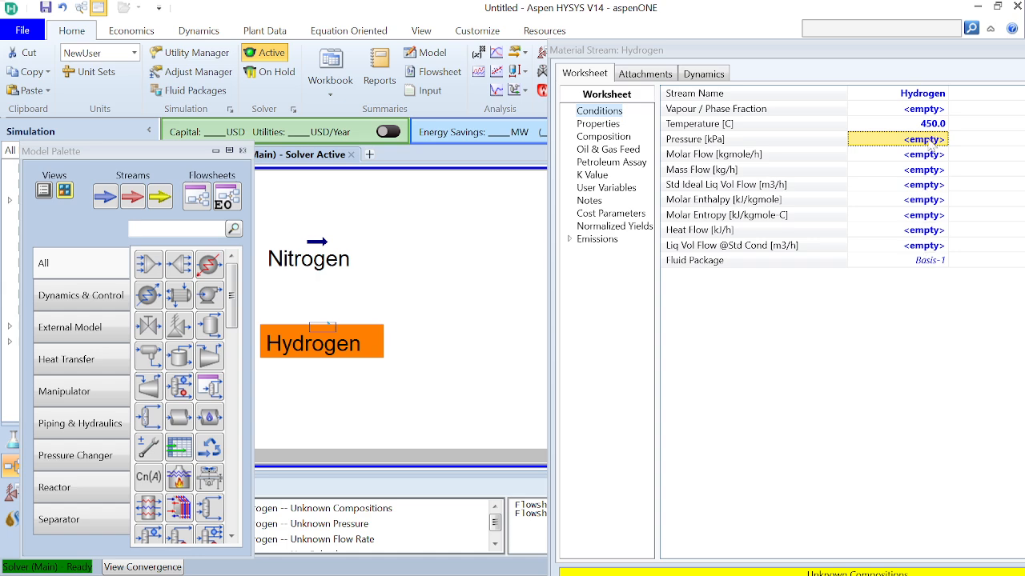
{"action": "type", "text": "200"}
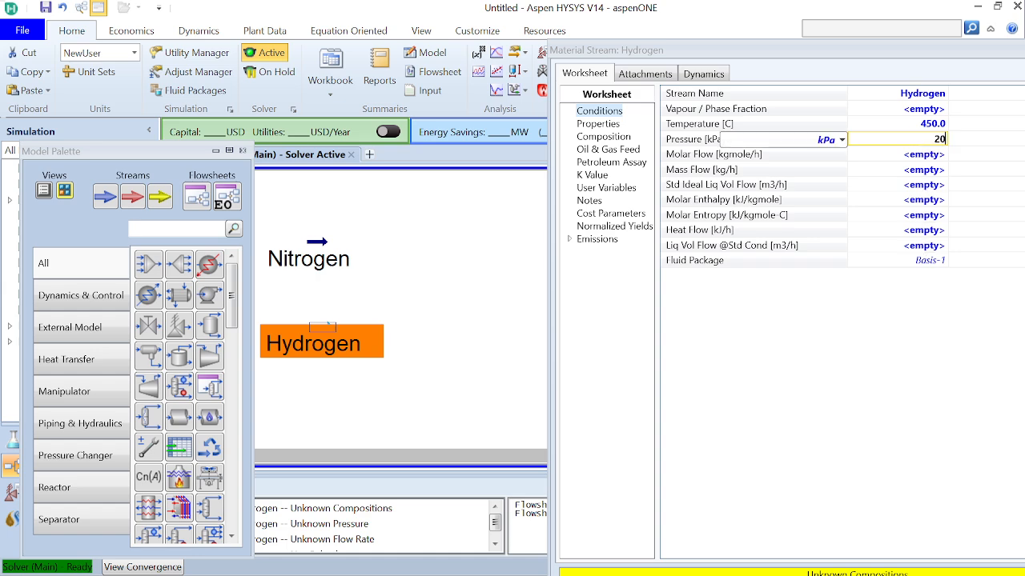
{"action": "left_click", "coordinate": [842, 140]}
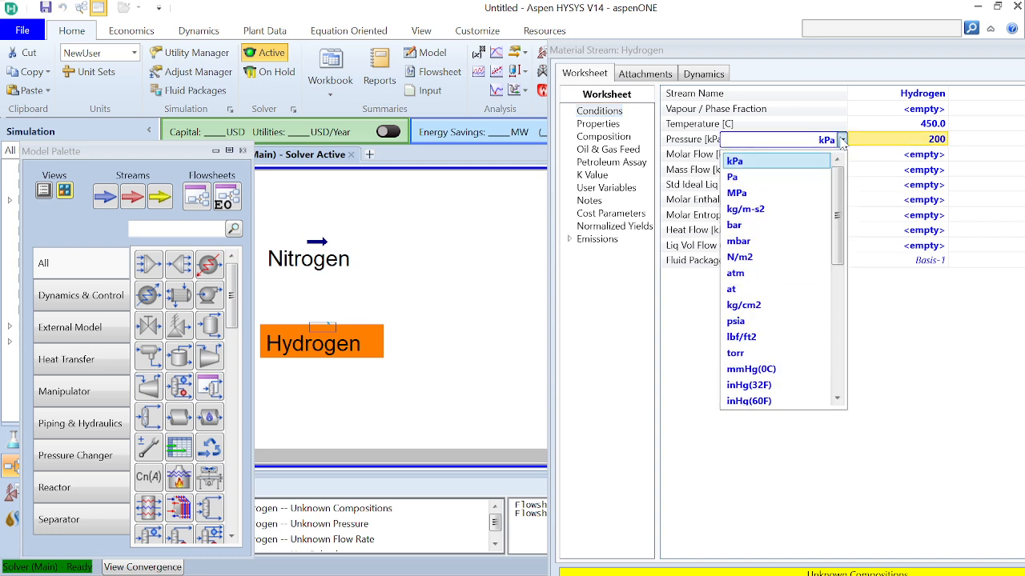
{"action": "left_click", "coordinate": [765, 280]}
Set the Hydrogen stream's molar flow to 300 kgmole/h
{"action": "left_click", "coordinate": [923, 158]}
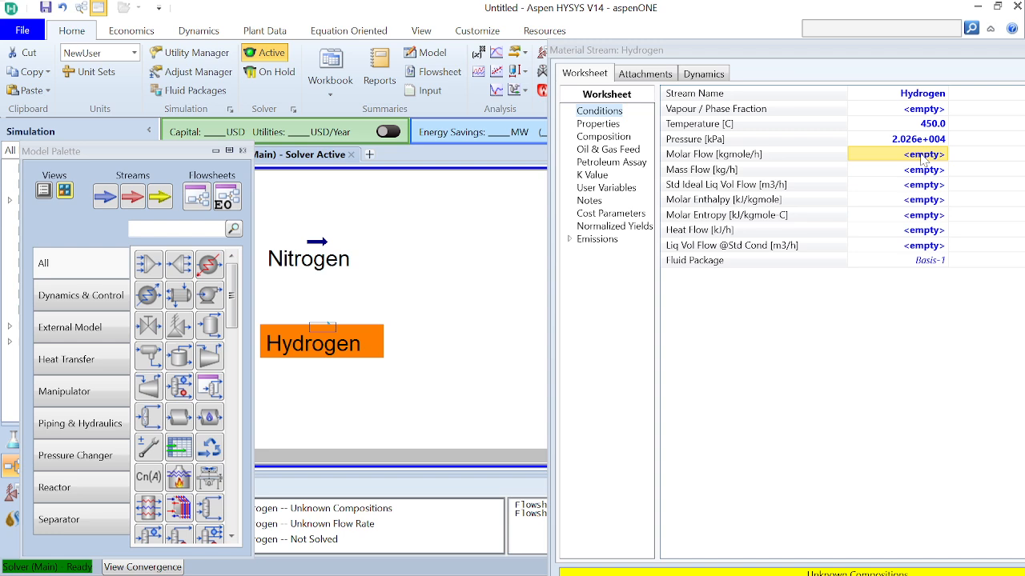
{"action": "type", "text": "300"}
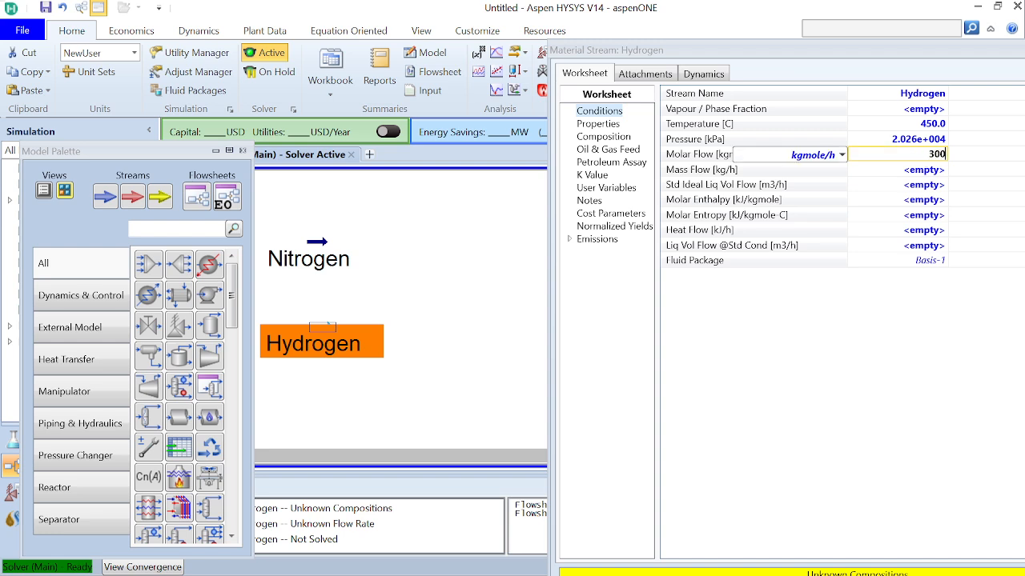
{"action": "key", "text": "Return"}
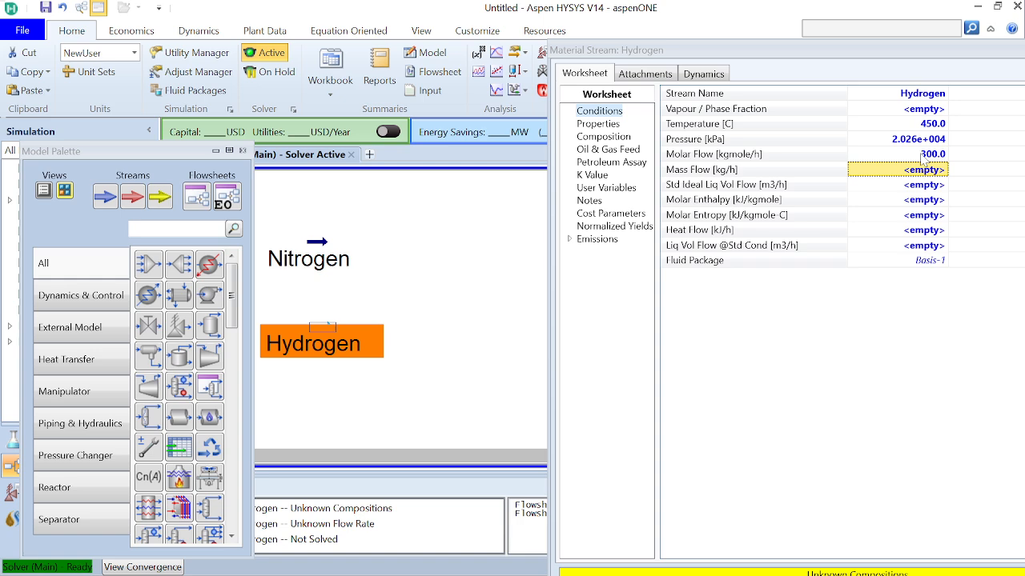
Define the Hydrogen stream's composition with a hydrogen mole fraction of 1 and close the stream's window
{"action": "left_click", "coordinate": [595, 138]}
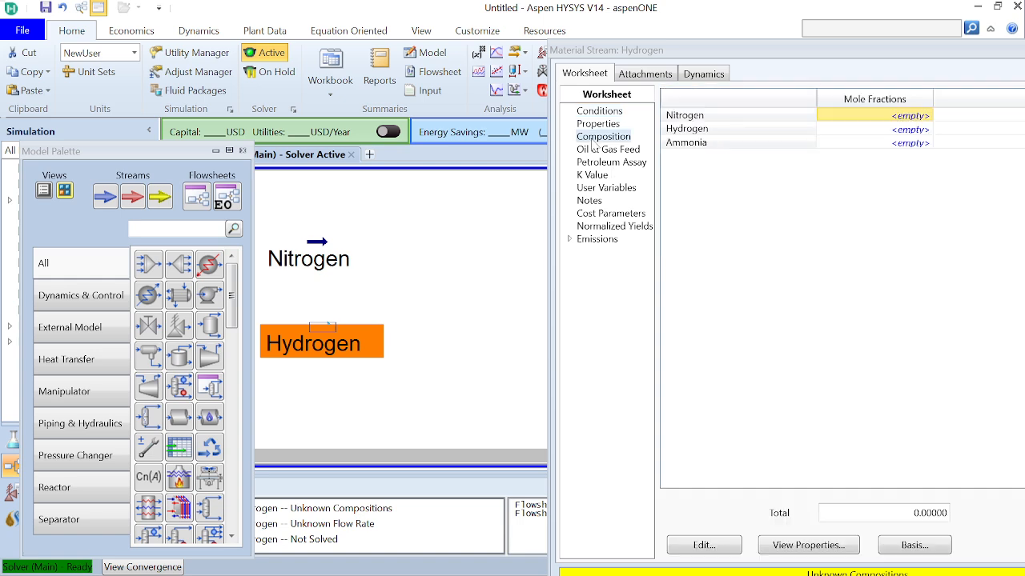
{"action": "left_click", "coordinate": [910, 117]}
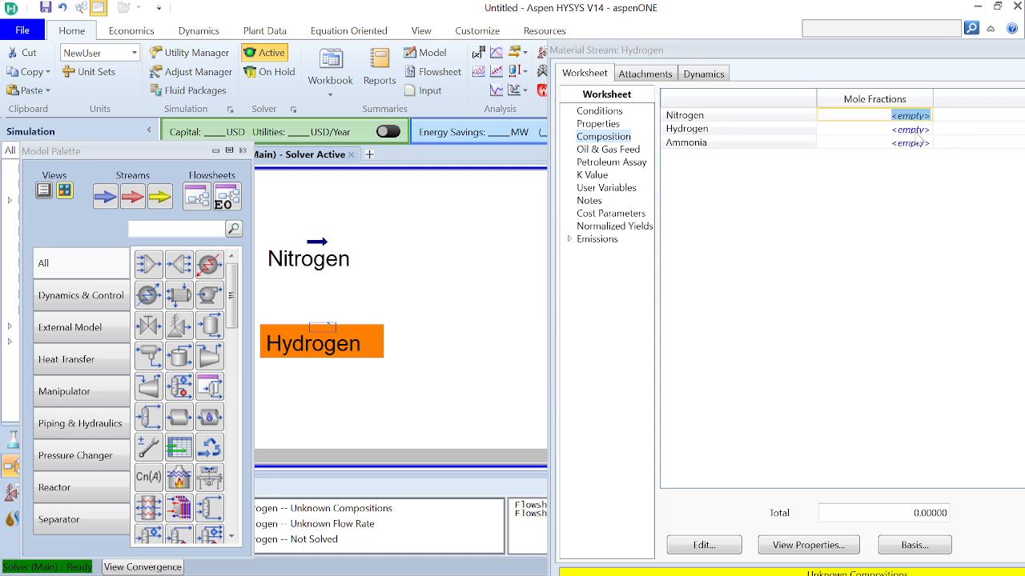
{"action": "left_click", "coordinate": [915, 132]}
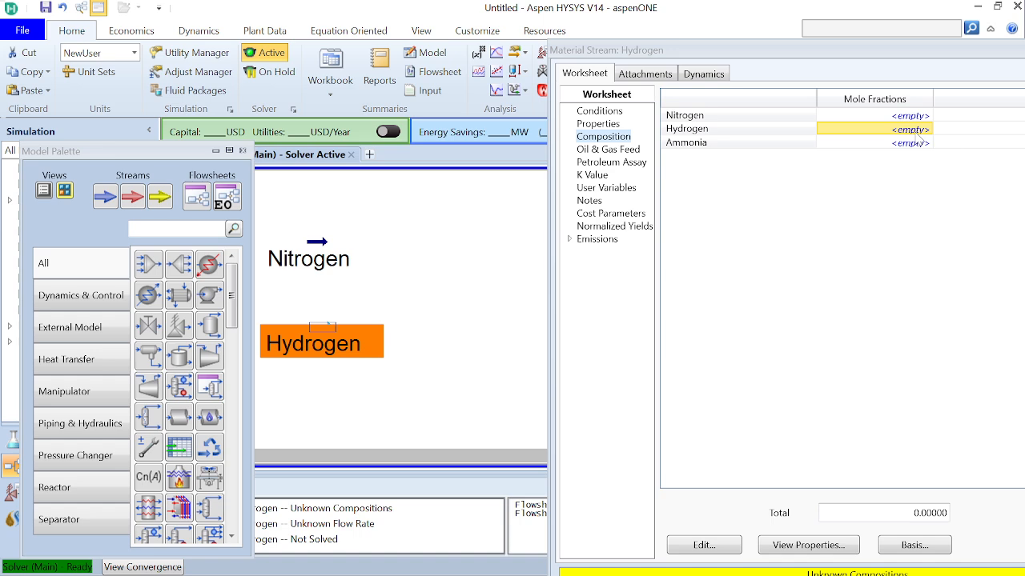
{"action": "type", "text": "1"}
{"action": "key", "text": "Return"}
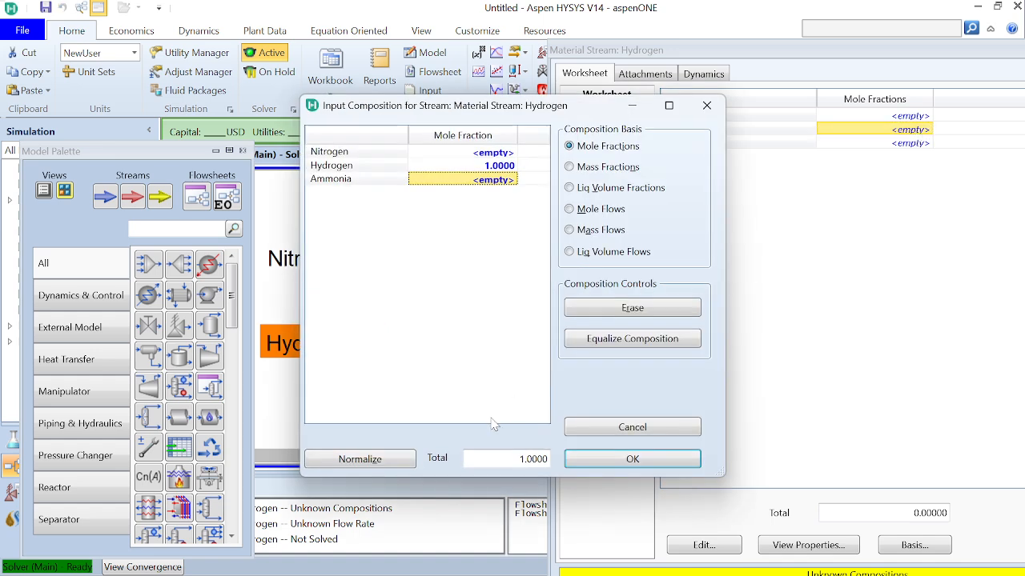
{"action": "left_click", "coordinate": [629, 463]}
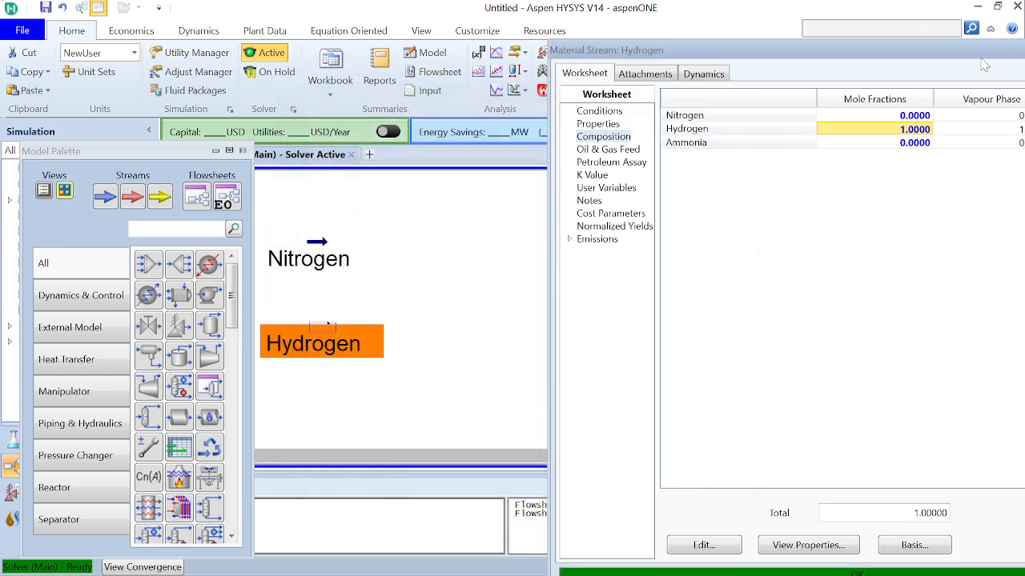
{"action": "double_click", "coordinate": [894, 64]}
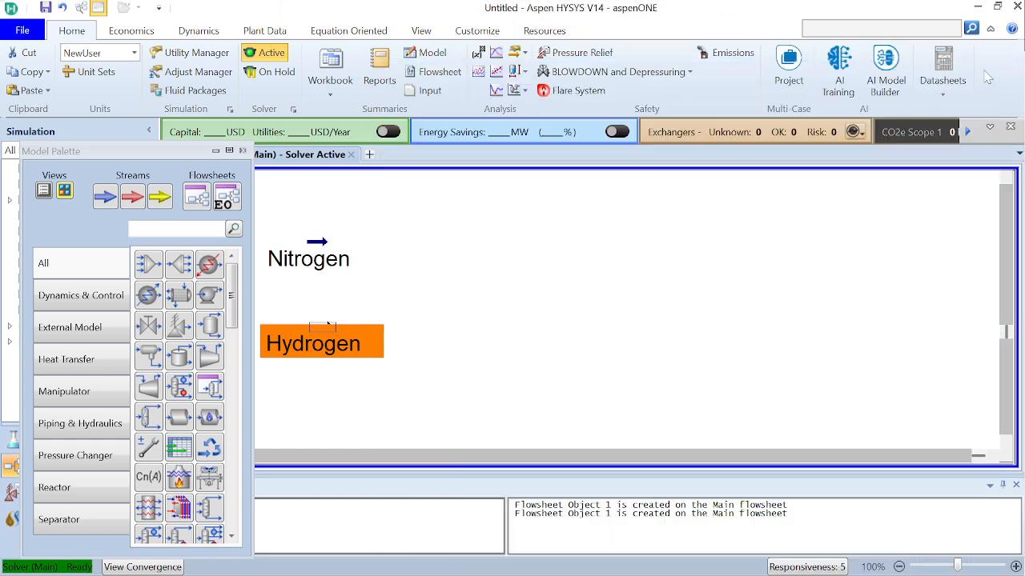
{"action": "left_click", "coordinate": [983, 69]}
{"action": "left_click", "coordinate": [516, 343]}
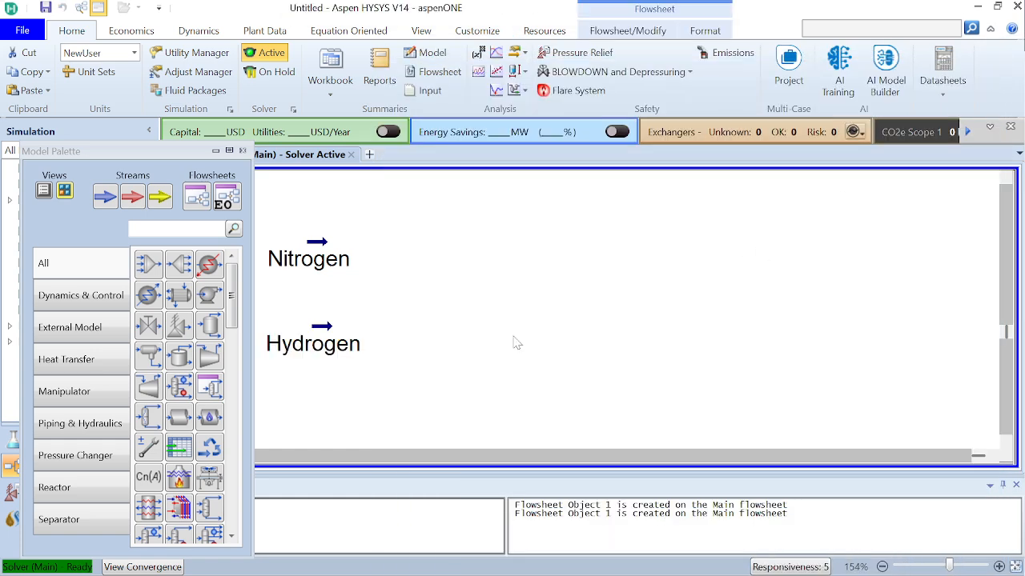
Place a mixer on the flowsheet beside the Nitrogen and Hydrogen feed streams and open its connections design page
{"action": "left_click", "coordinate": [148, 264]}
{"action": "left_click", "coordinate": [427, 325]}
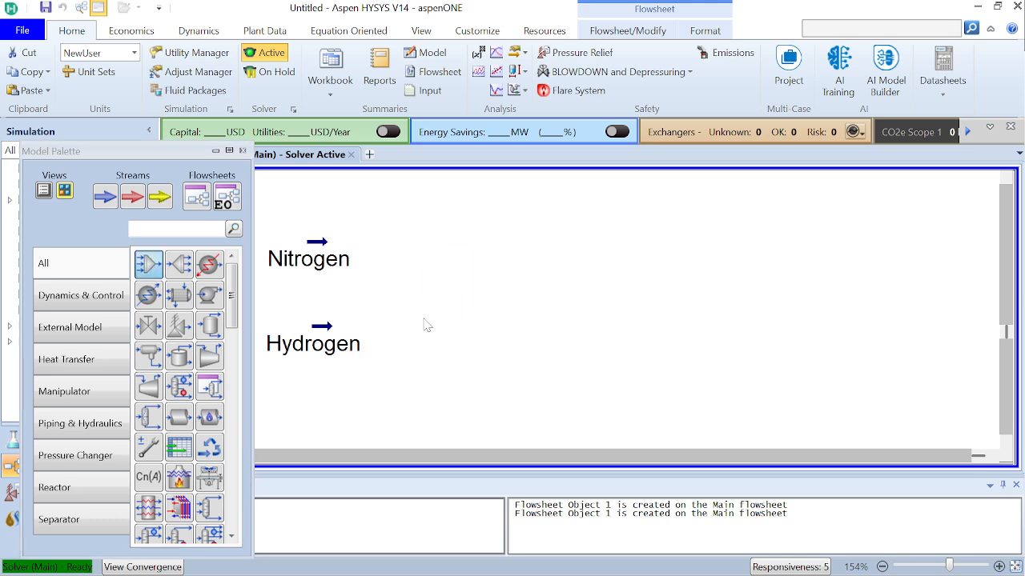
{"action": "left_click", "coordinate": [552, 357]}
{"action": "double_click", "coordinate": [436, 288]}
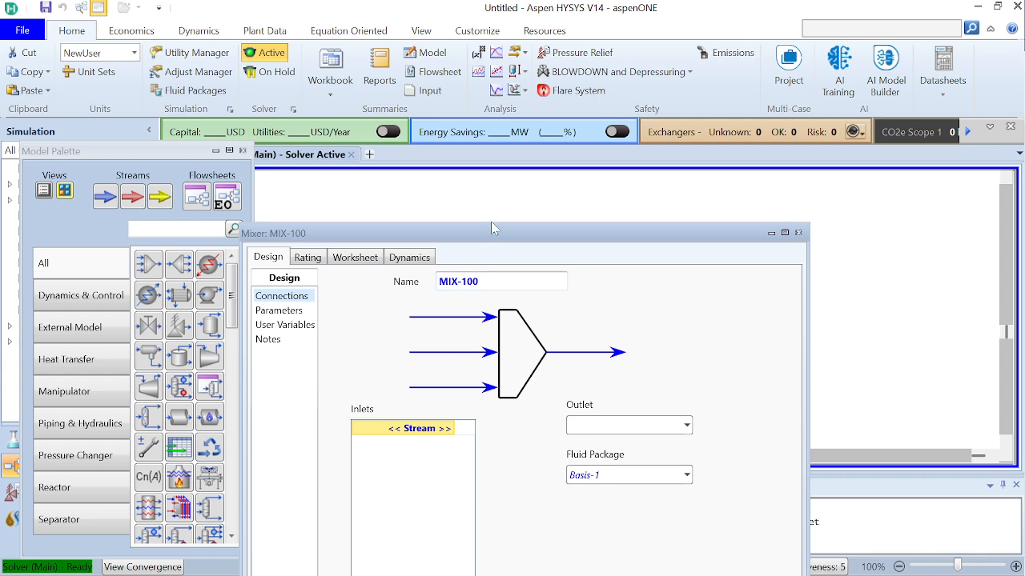
{"action": "left_click_drag", "start_coordinate": [496, 234], "coordinate": [495, 127]}
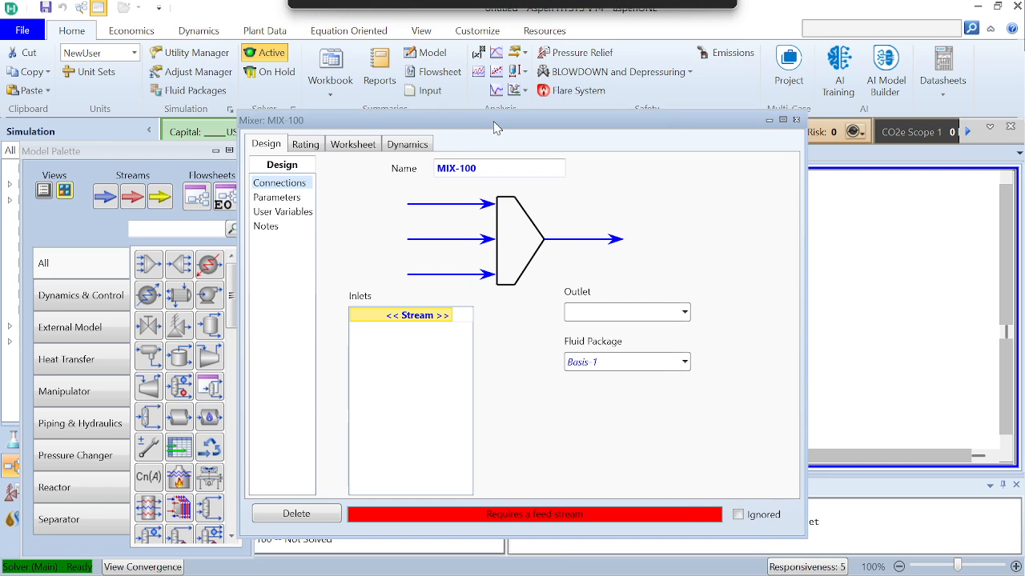
Connect the Nitrogen and Hydrogen streams as the inlets of the mixer
{"action": "left_click", "coordinate": [450, 317]}
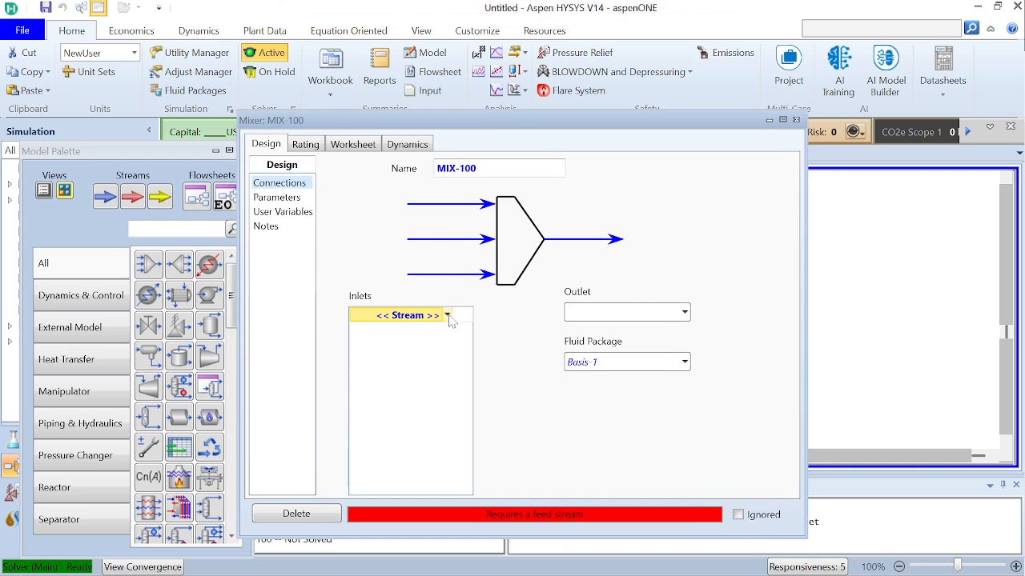
{"action": "left_click", "coordinate": [448, 316]}
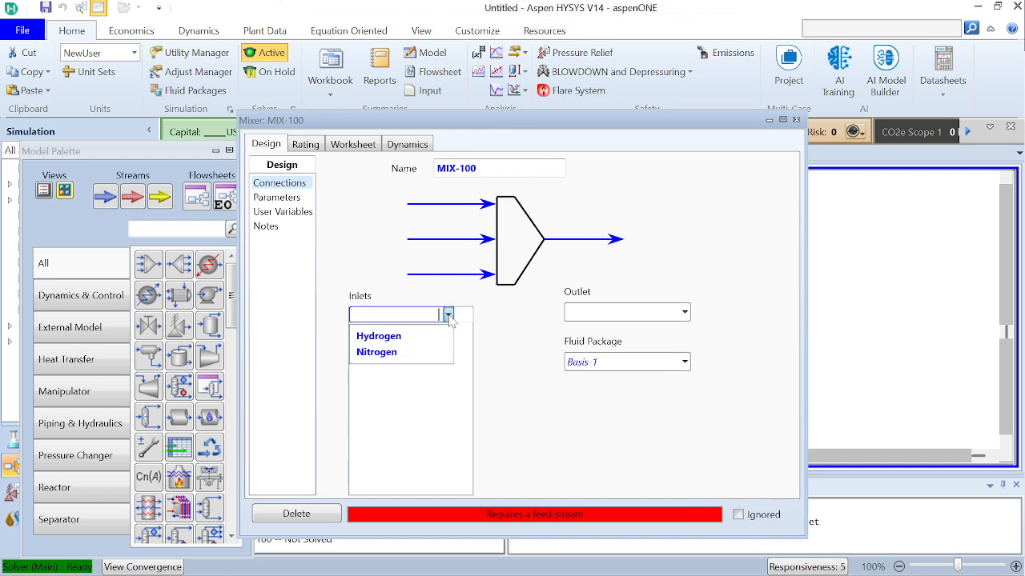
{"action": "left_click", "coordinate": [424, 356]}
{"action": "left_click", "coordinate": [448, 330]}
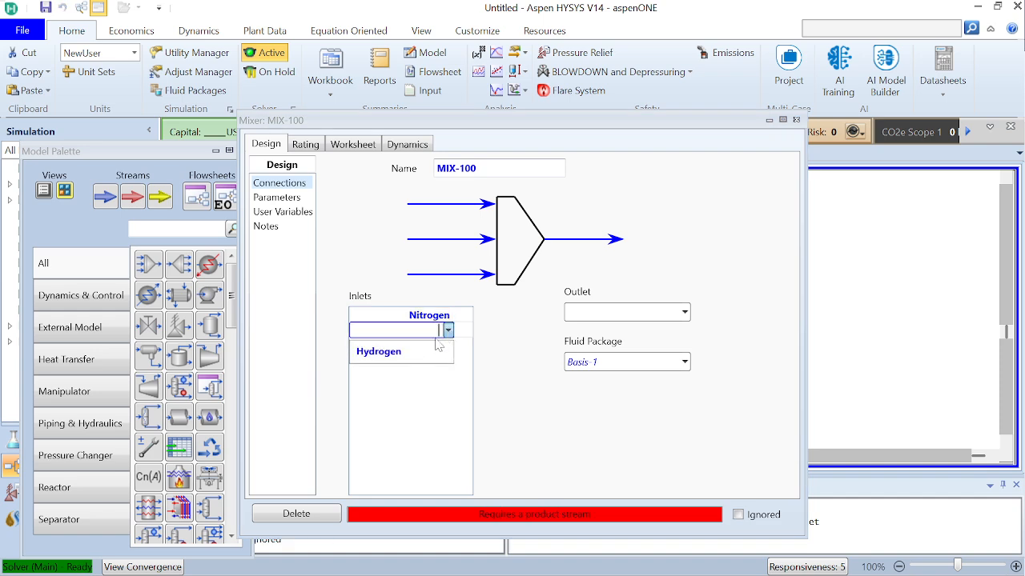
{"action": "left_click", "coordinate": [429, 352]}
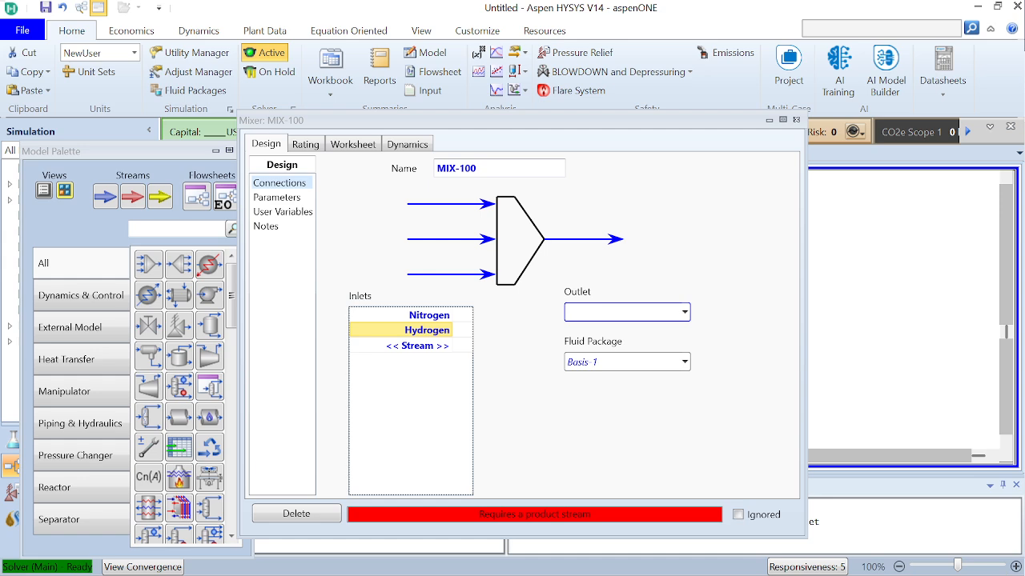
Name the mixer's outlet stream To CSTR and close the mixer's window
{"action": "left_click", "coordinate": [621, 312]}
{"action": "type", "text": "To CSTR"}
{"action": "key", "text": "Return"}
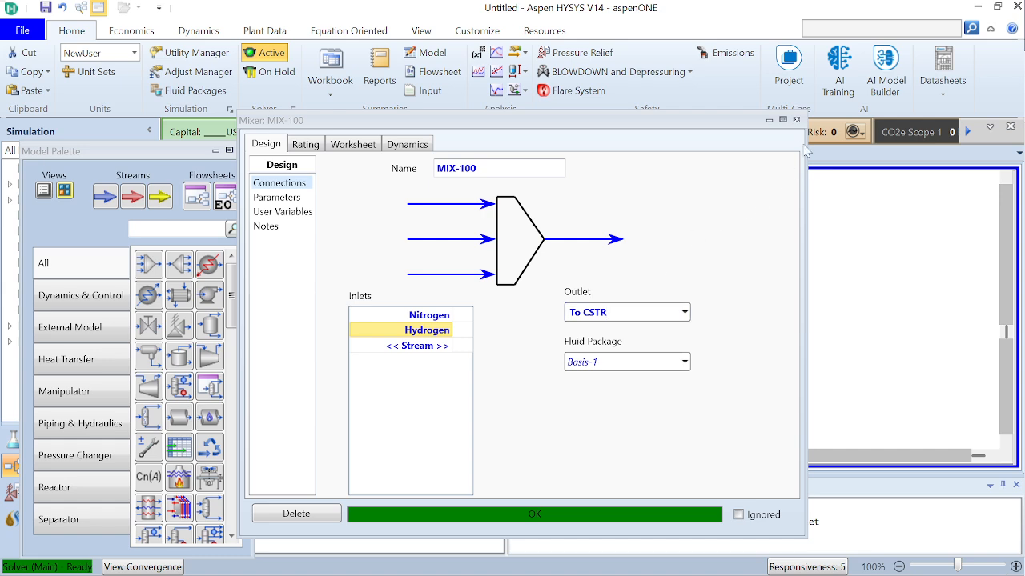
{"action": "left_click", "coordinate": [796, 120]}
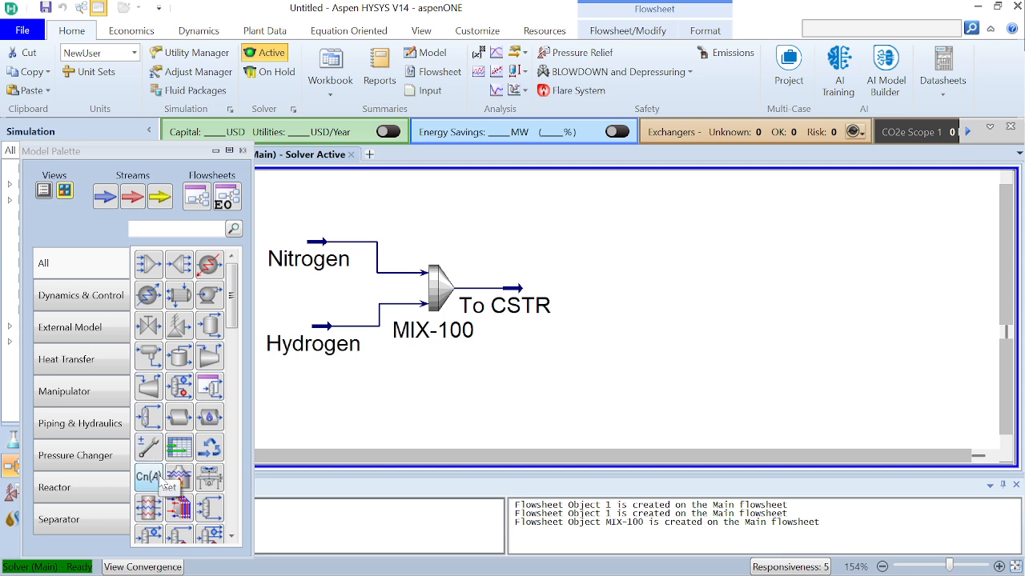
Place a continuous stirred tank reactor on the flowsheet downstream of the mixer's outlet stream
{"action": "scroll", "coordinate": [172, 400], "scroll_direction": "down", "scroll_amount": 5}
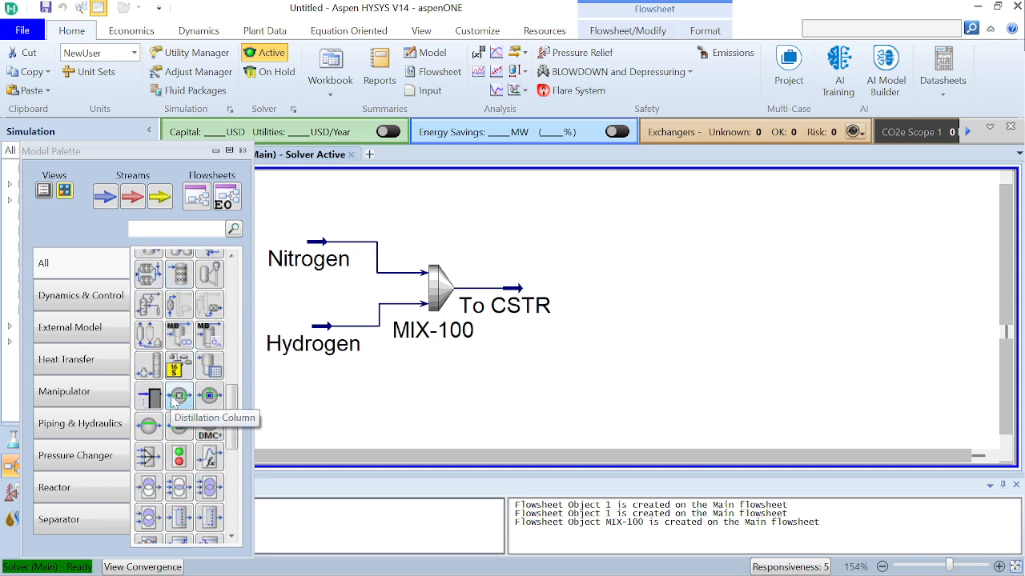
{"action": "scroll", "coordinate": [172, 399], "scroll_direction": "up", "scroll_amount": 3}
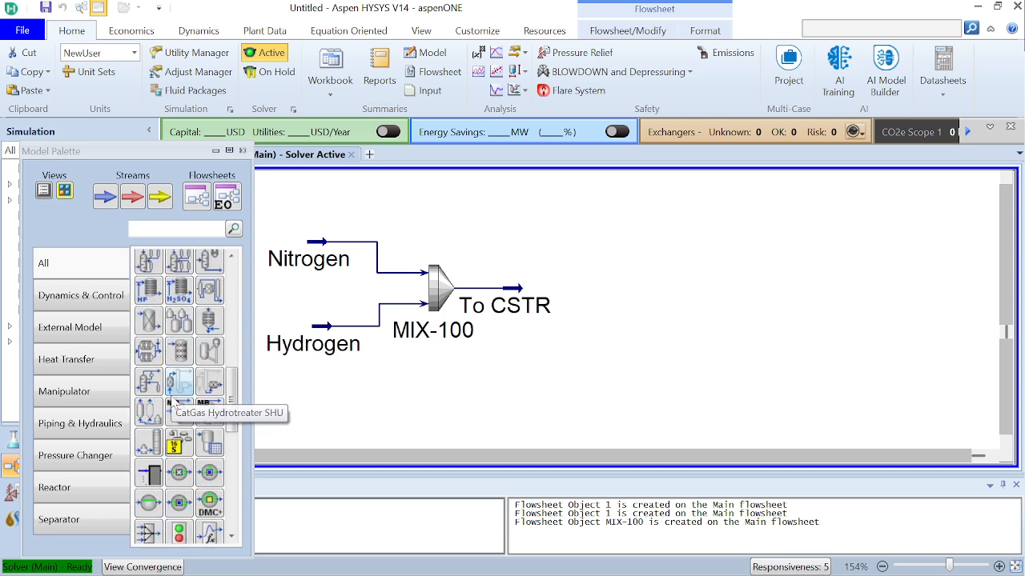
{"action": "scroll", "coordinate": [172, 399], "scroll_direction": "up", "scroll_amount": 1}
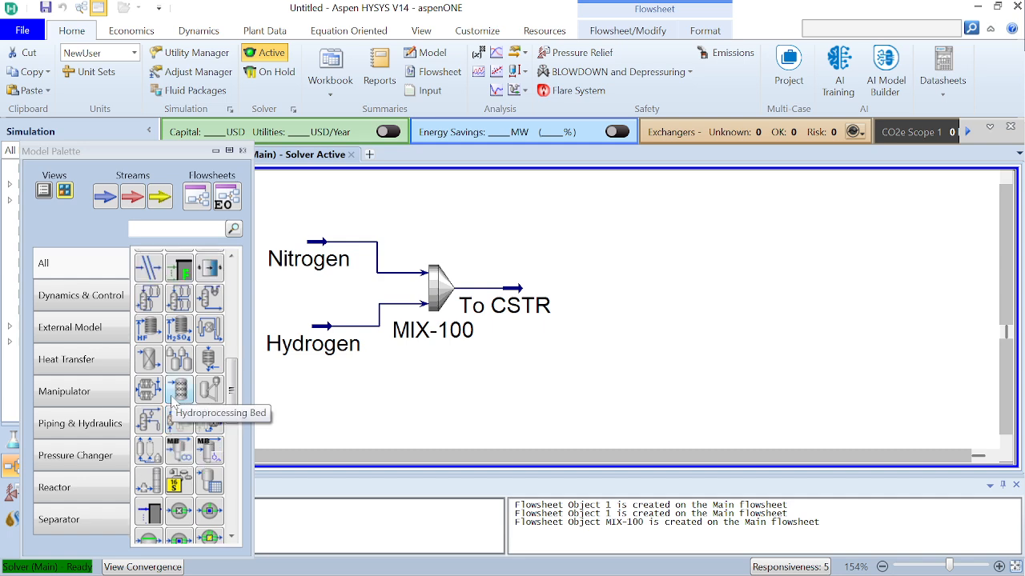
{"action": "scroll", "coordinate": [173, 400], "scroll_direction": "up", "scroll_amount": 8}
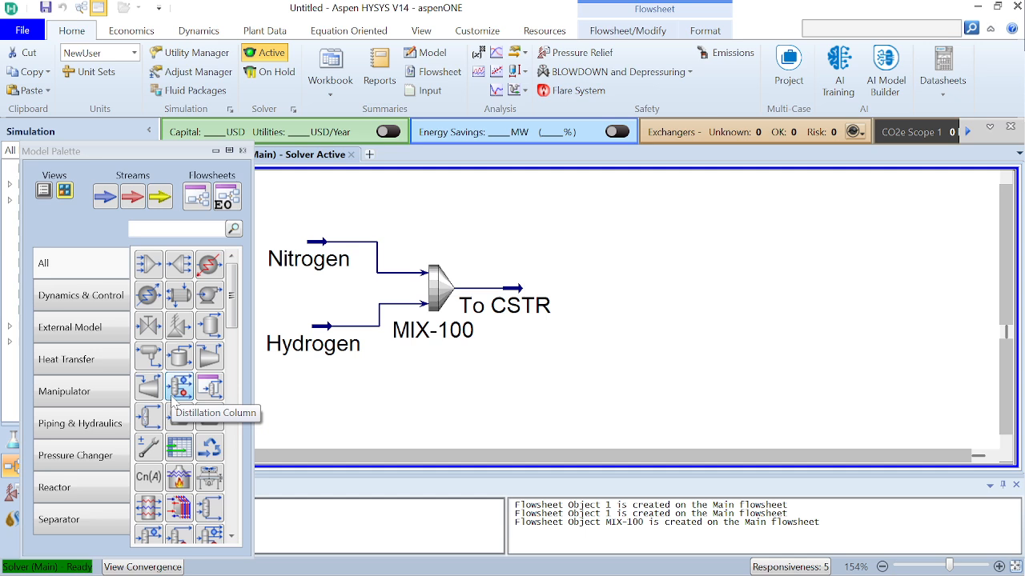
{"action": "scroll", "coordinate": [172, 400], "scroll_direction": "down", "scroll_amount": 4}
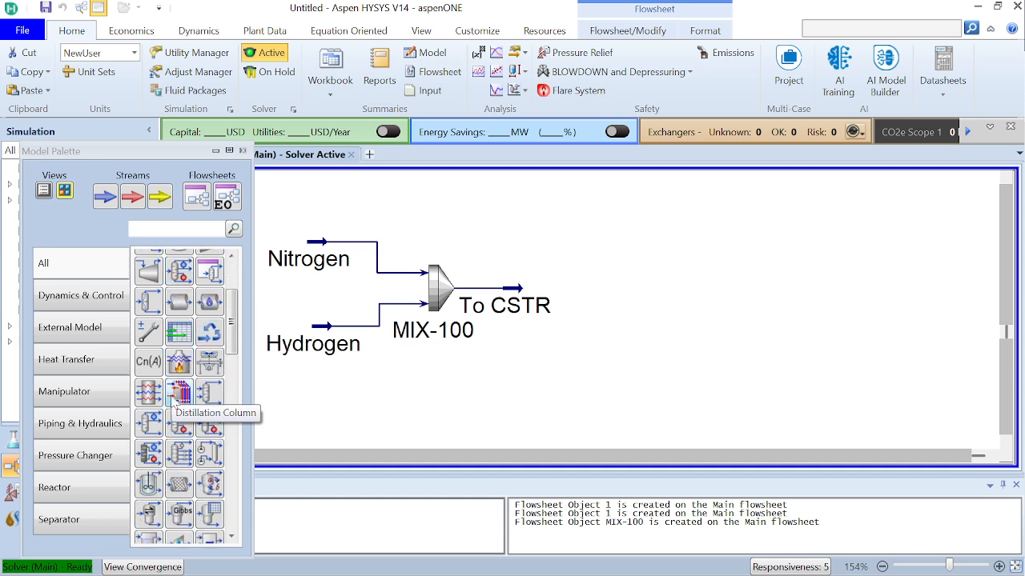
{"action": "left_click", "coordinate": [145, 484]}
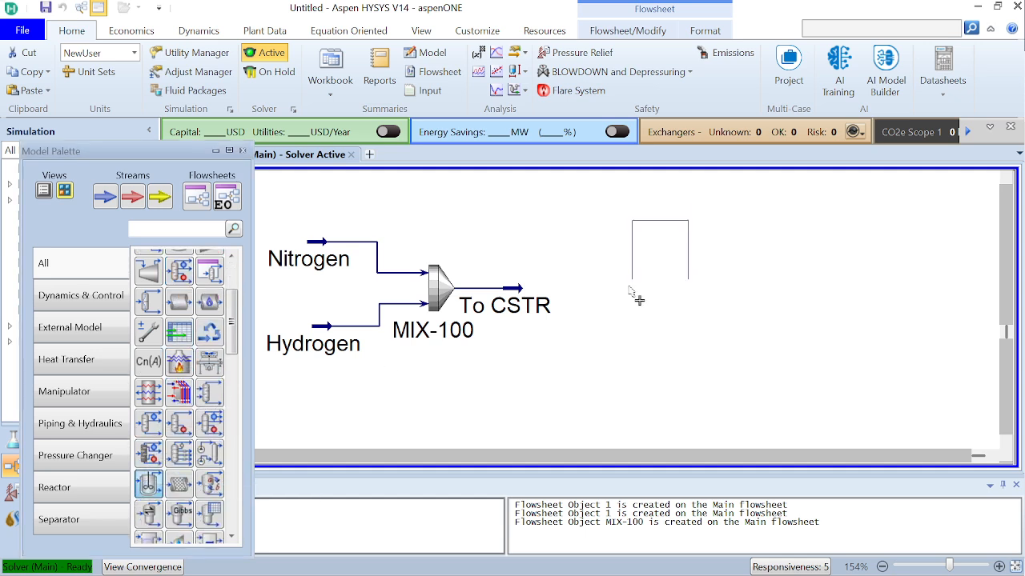
{"action": "left_click", "coordinate": [616, 334]}
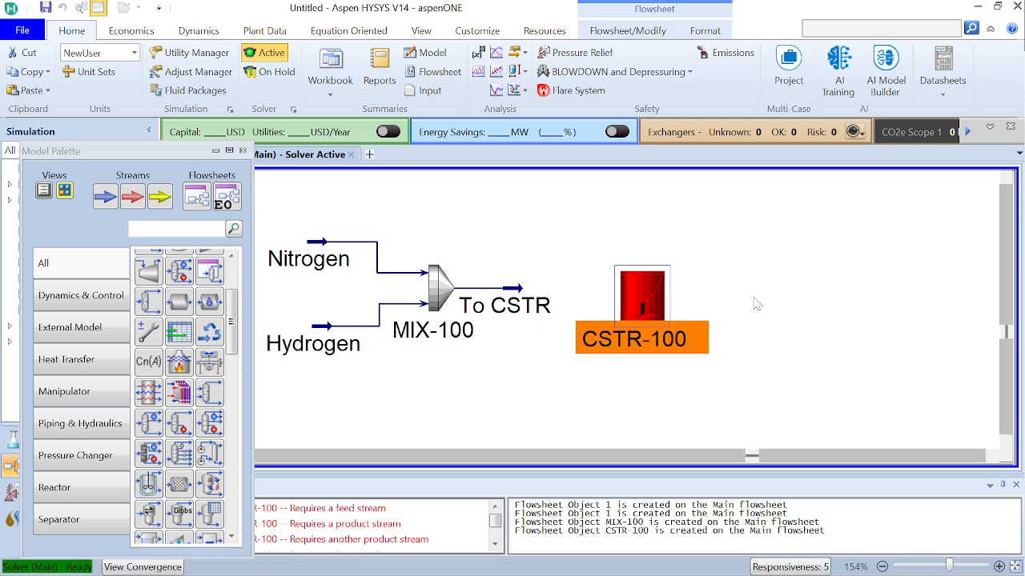
{"action": "left_click", "coordinate": [699, 320]}
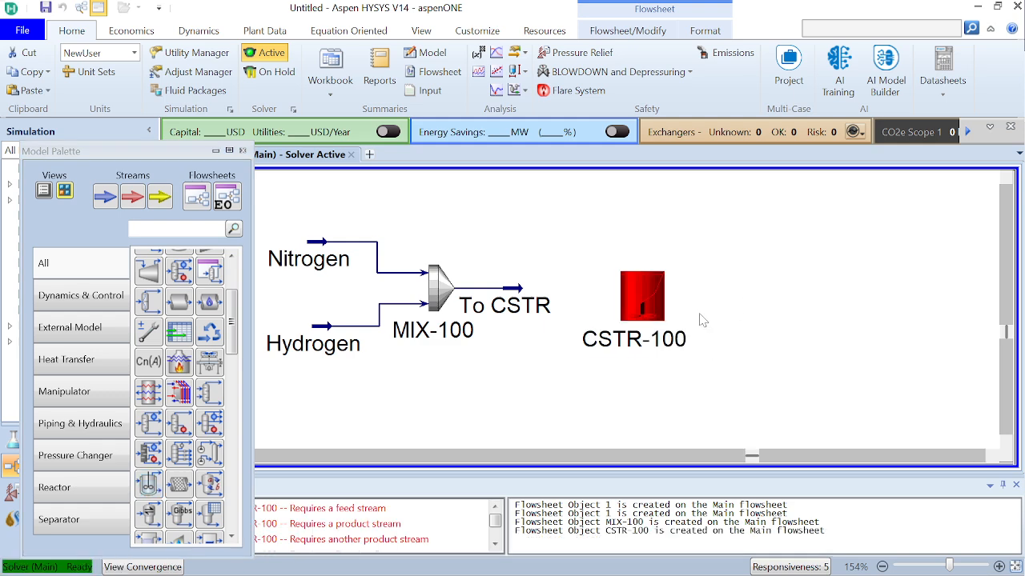
Open the reactor's connections design page and attach the To CSTR stream as its inlet
{"action": "double_click", "coordinate": [644, 298]}
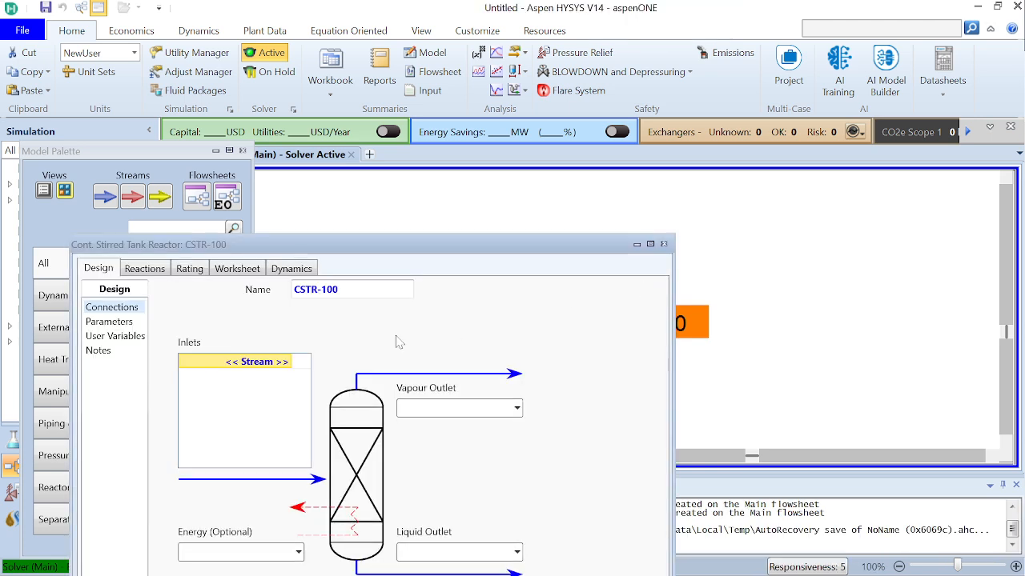
{"action": "left_click", "coordinate": [286, 362]}
{"action": "left_click", "coordinate": [286, 361]}
{"action": "left_click", "coordinate": [275, 381]}
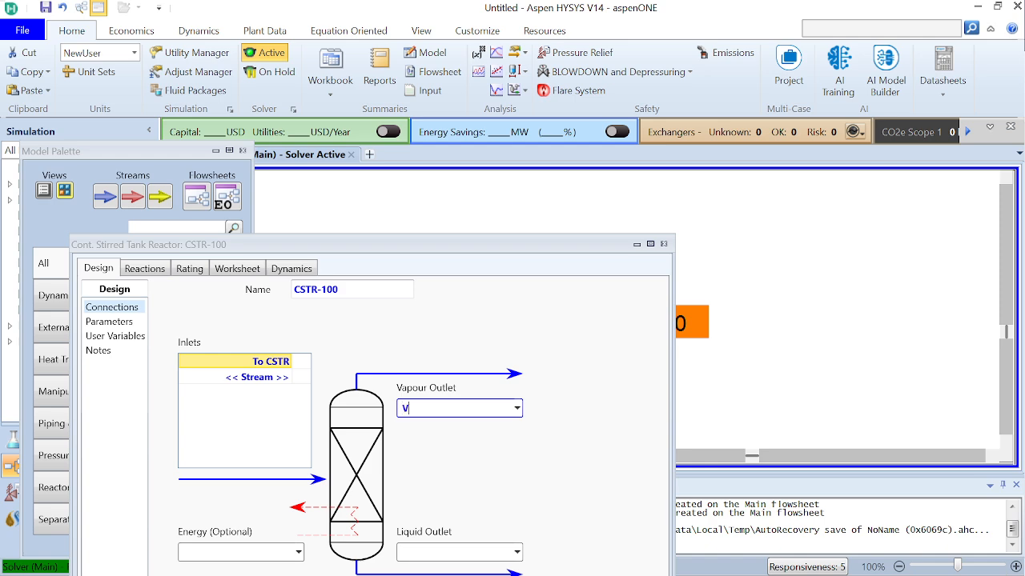
Name the reactor's vapour outlet Vapour and its liquid outlet Liquid, and minimise the reactor's window
{"action": "type", "text": "Vapour"}
{"action": "key", "text": "Return"}
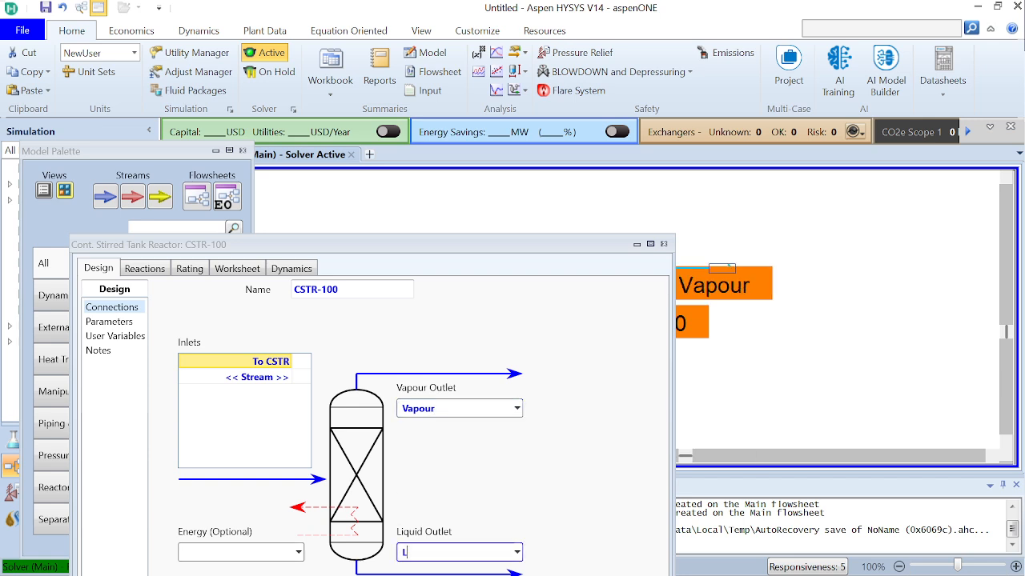
{"action": "type", "text": "Liquid"}
{"action": "key", "text": "Return"}
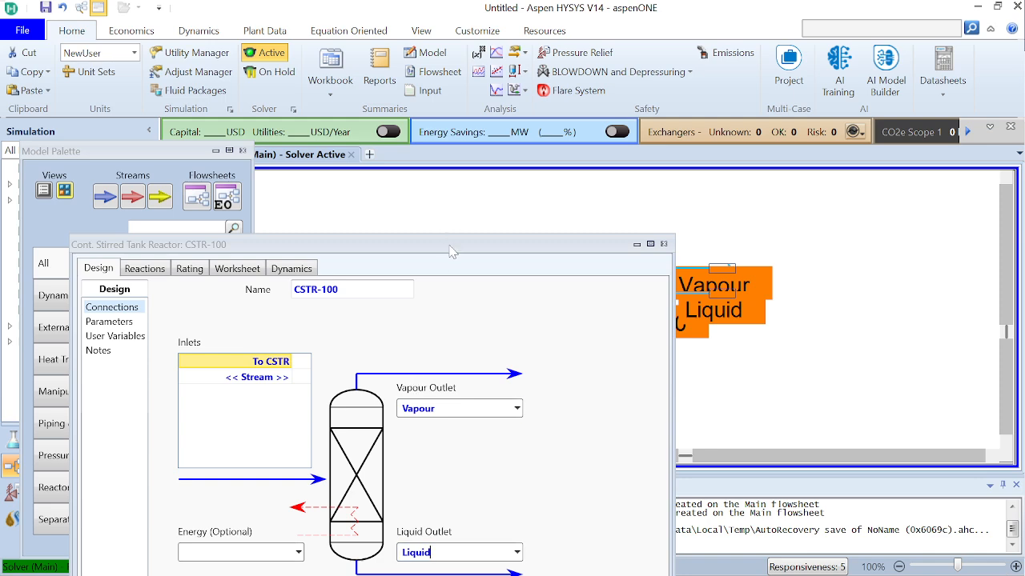
{"action": "left_click_drag", "start_coordinate": [451, 248], "coordinate": [458, 146]}
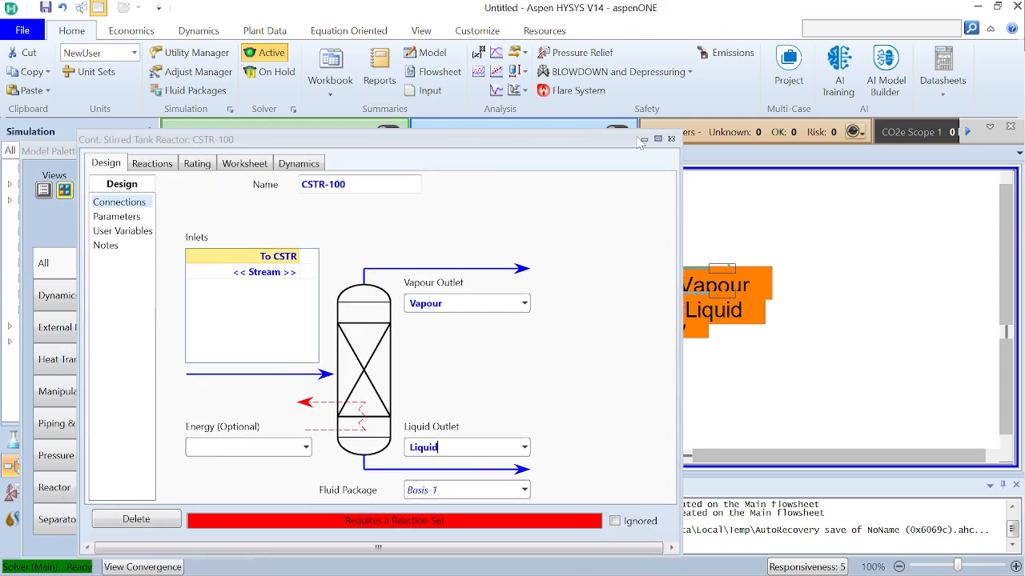
{"action": "left_click", "coordinate": [644, 139]}
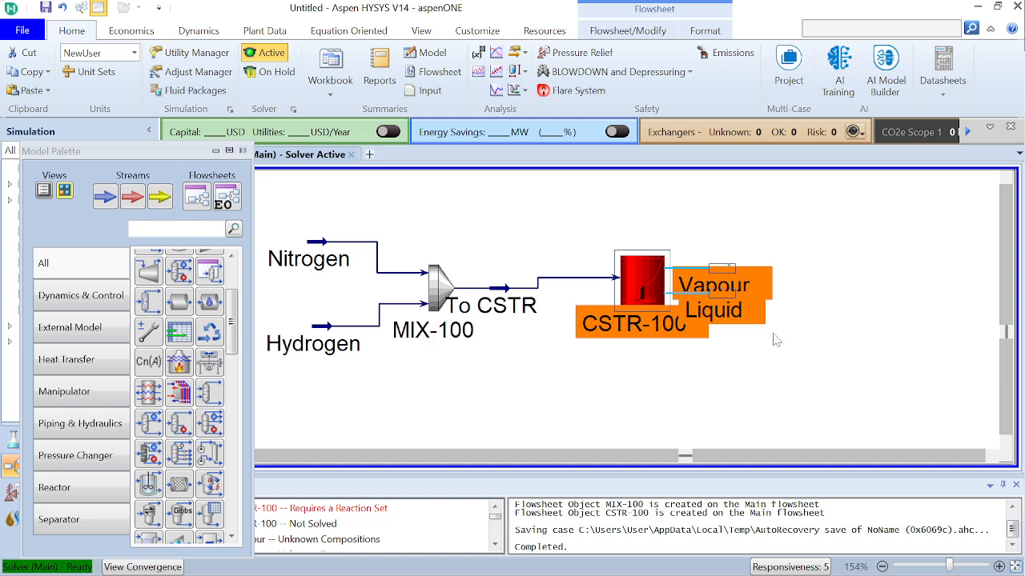
Move the Vapour stream up and the Liquid stream away from the reactor on the flowsheet, and reopen the reactor's window
{"action": "left_click_drag", "start_coordinate": [723, 269], "coordinate": [740, 229]}
{"action": "left_click_drag", "start_coordinate": [733, 304], "coordinate": [791, 304]}
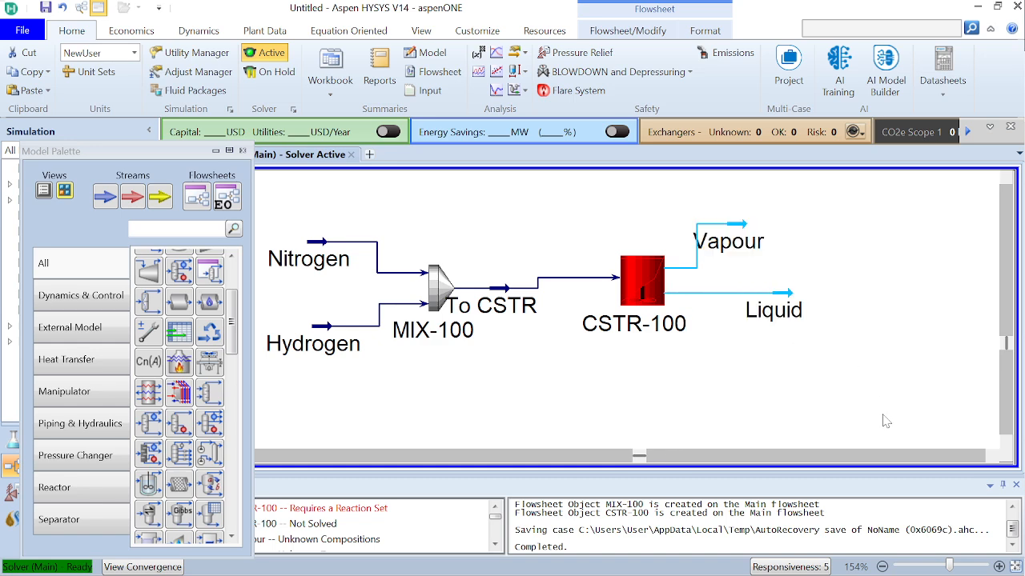
{"action": "double_click", "coordinate": [649, 281]}
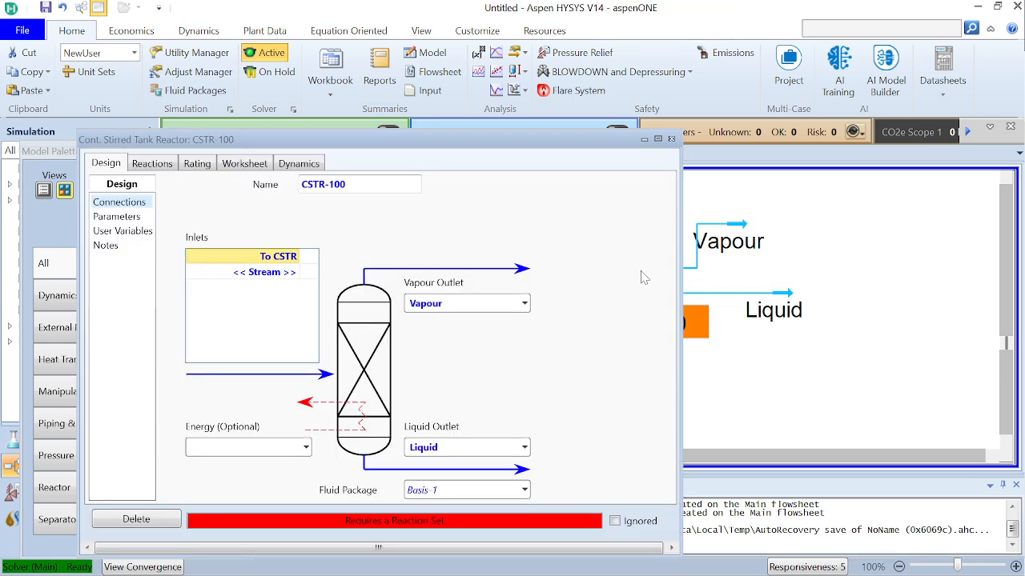
{"action": "left_click", "coordinate": [296, 273]}
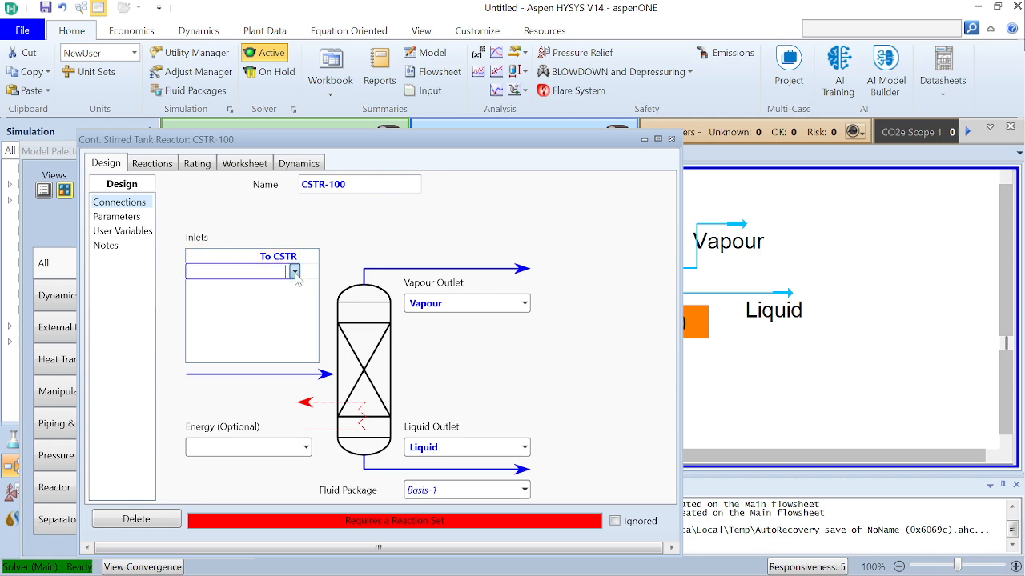
{"action": "left_click", "coordinate": [295, 275]}
{"action": "left_click", "coordinate": [295, 276]}
{"action": "left_click", "coordinate": [385, 237]}
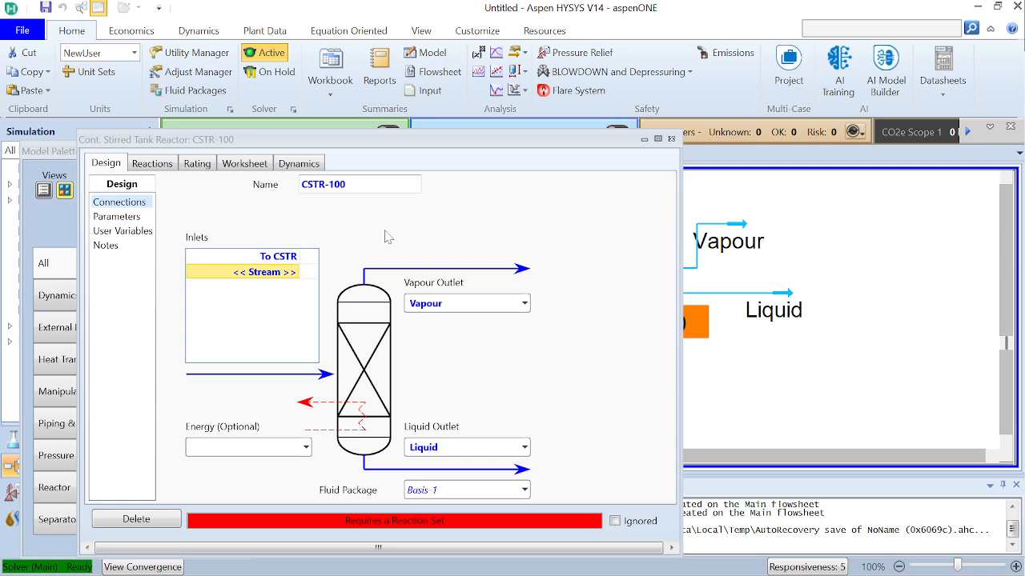
Assign the reaction set Set-1 to the stirred tank reactor
{"action": "left_click", "coordinate": [150, 169]}
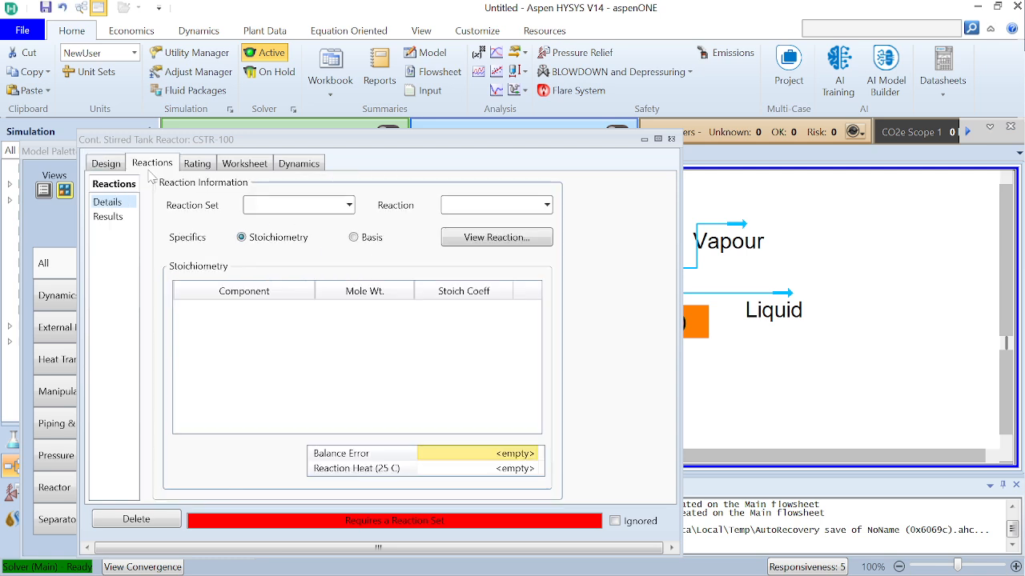
{"action": "left_click", "coordinate": [349, 205]}
{"action": "left_click", "coordinate": [336, 229]}
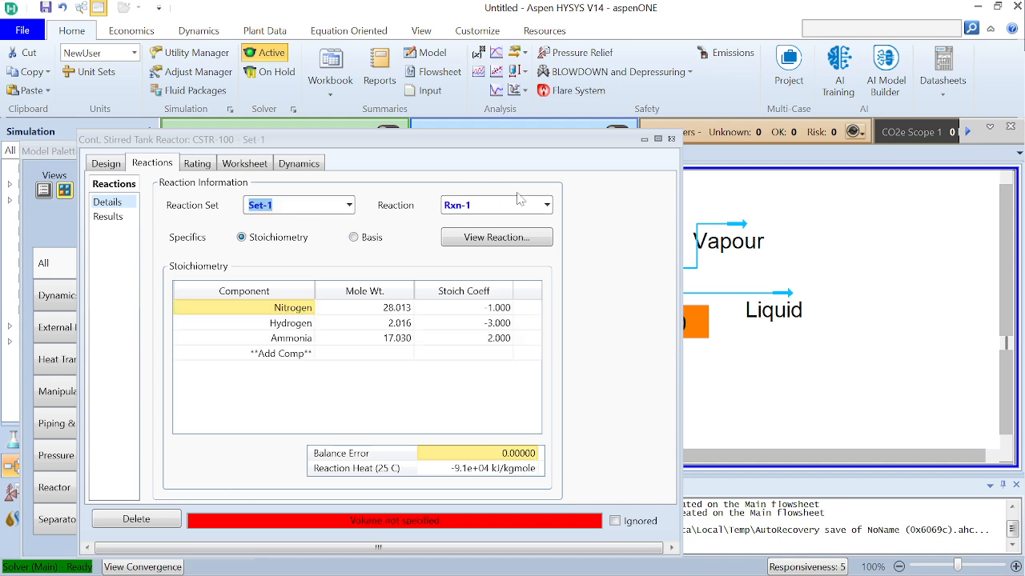
{"action": "left_click", "coordinate": [397, 381]}
Open the reactor's design parameters and set its volume to 3 m3
{"action": "left_click", "coordinate": [109, 165]}
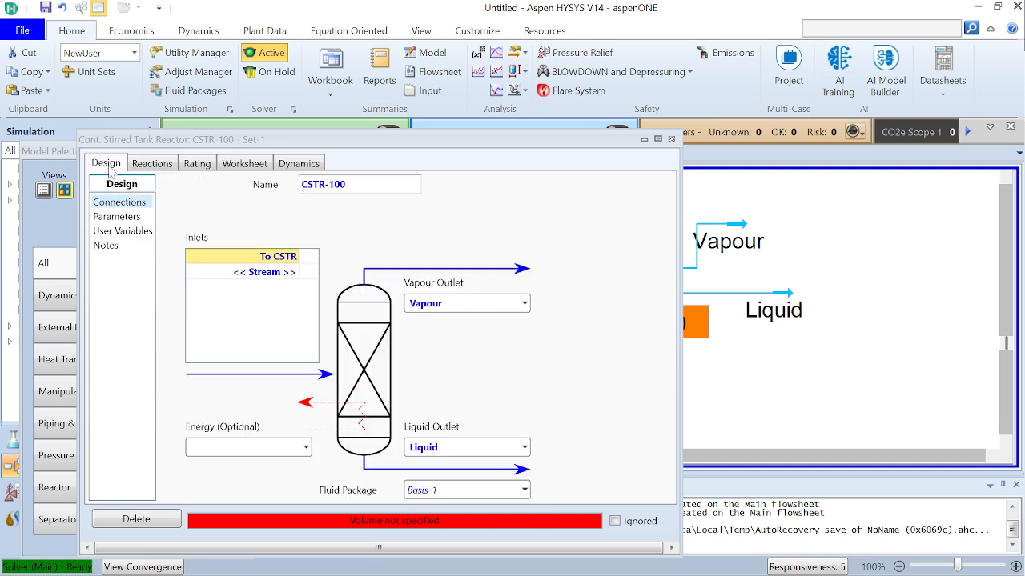
{"action": "left_click", "coordinate": [126, 218]}
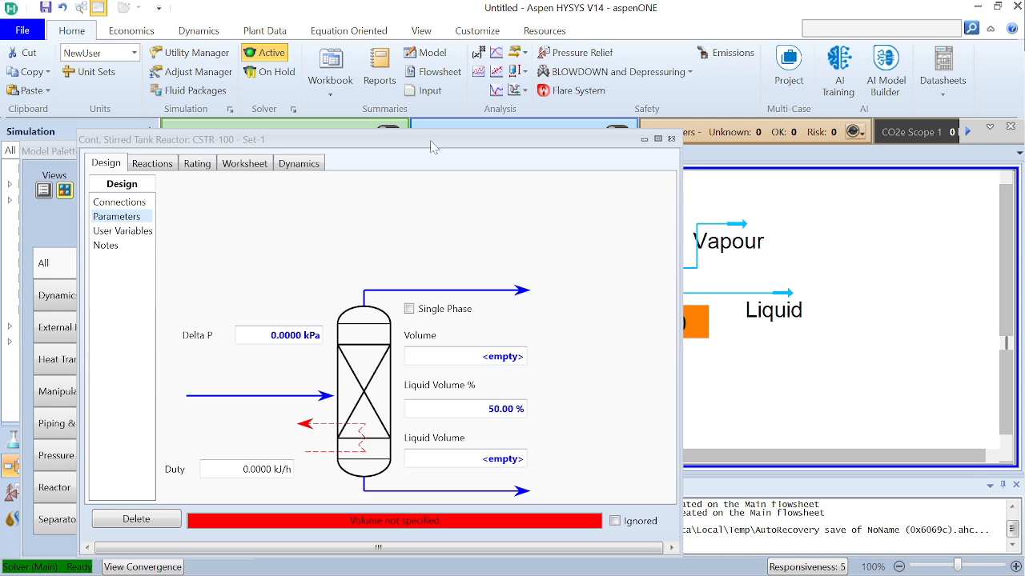
{"action": "left_click_drag", "start_coordinate": [432, 140], "coordinate": [437, 79]}
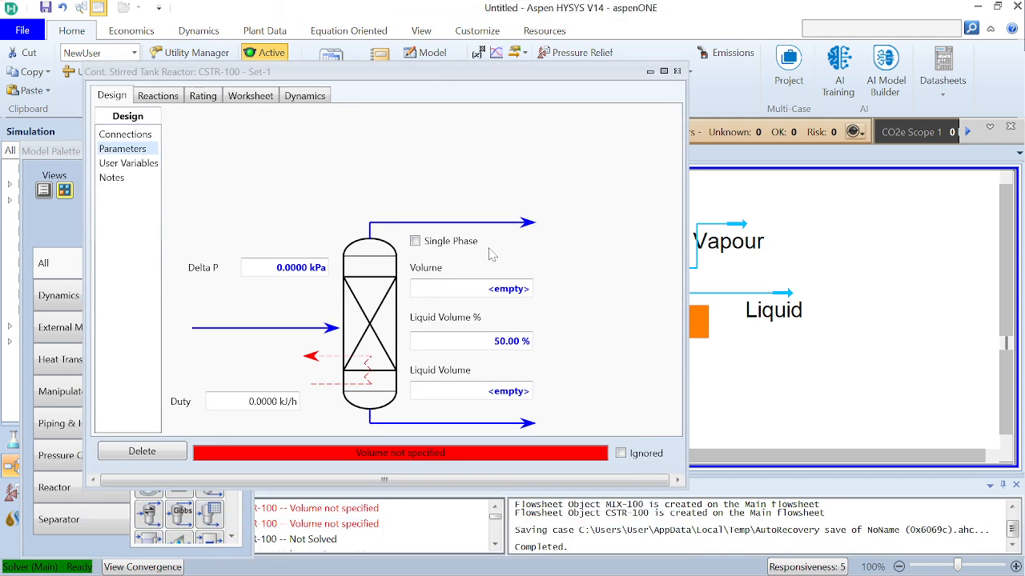
{"action": "left_click", "coordinate": [496, 289]}
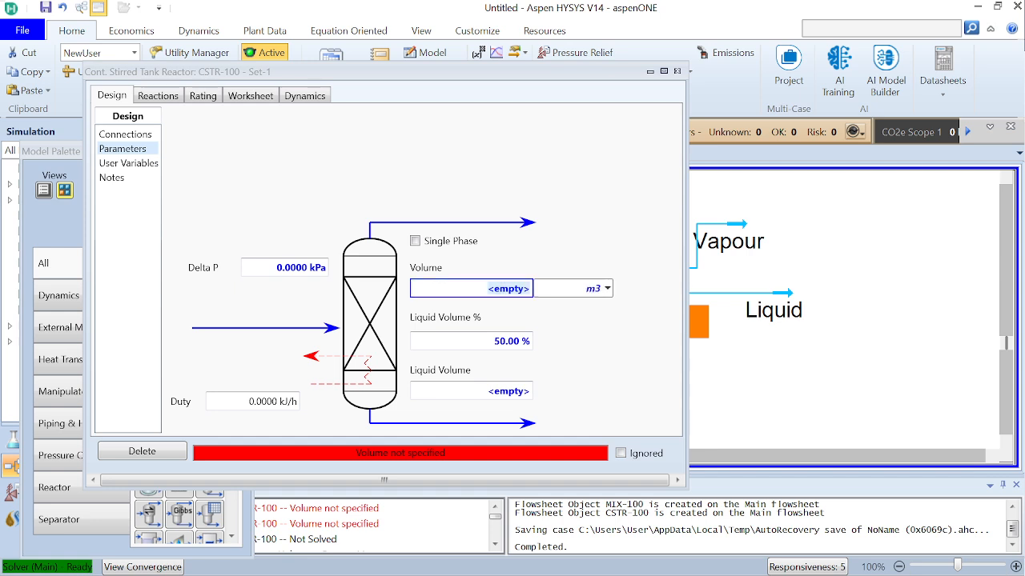
{"action": "type", "text": "3"}
{"action": "key", "text": "Return"}
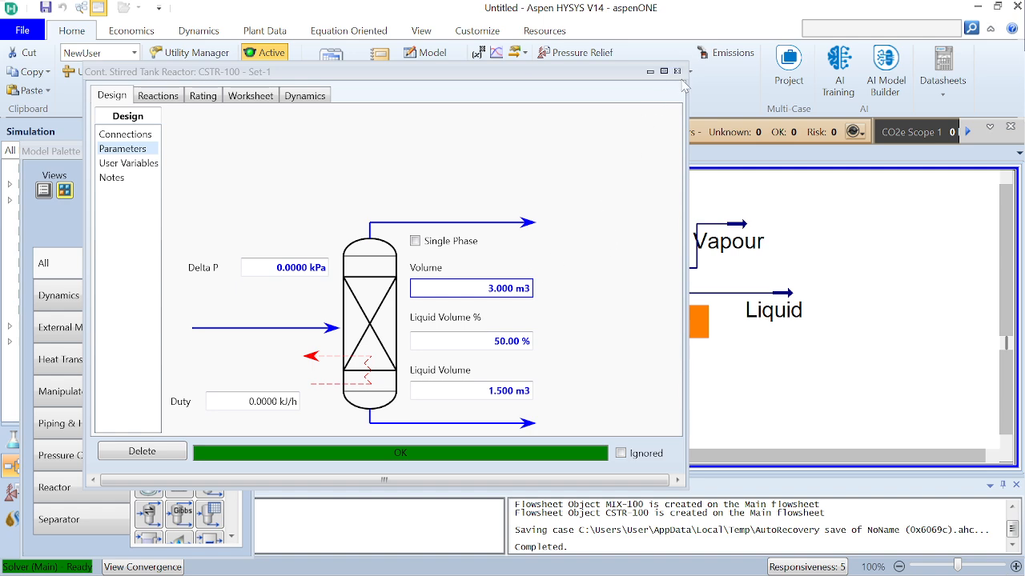
Review the conditions and composition of the reactor's inlet and outlet streams in its worksheet, and close the reactor's window
{"action": "left_click", "coordinate": [250, 96]}
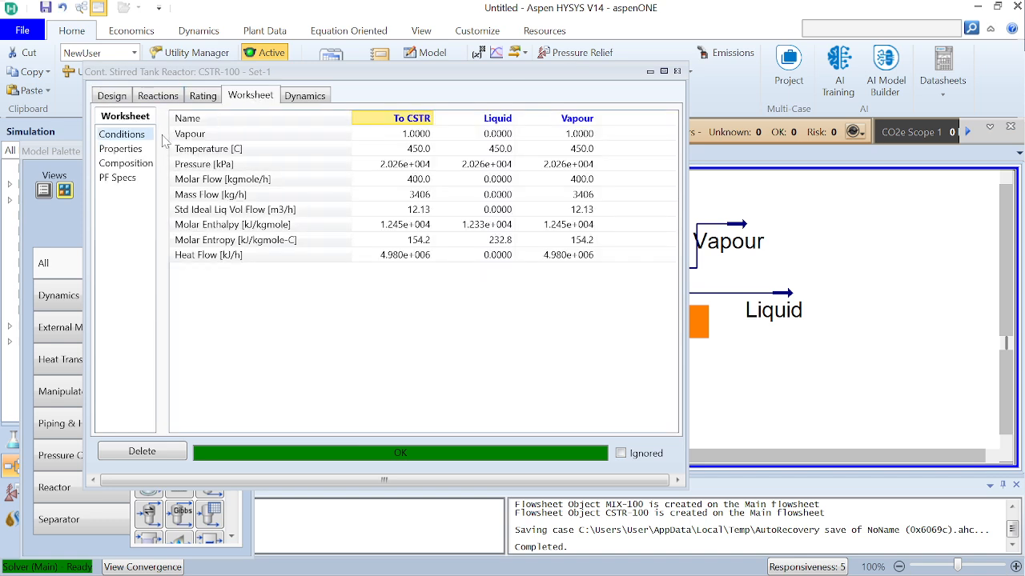
{"action": "left_click", "coordinate": [133, 165]}
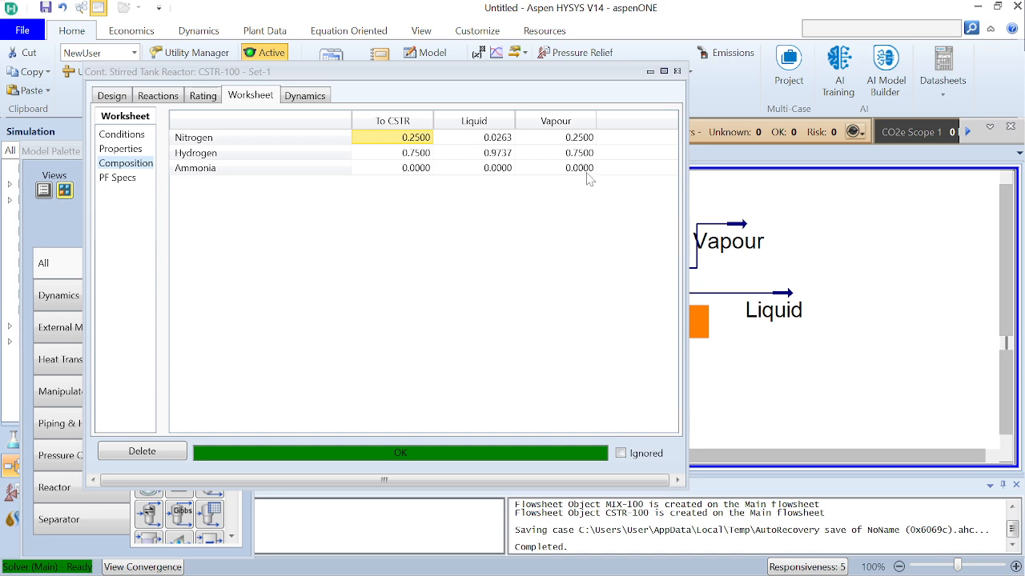
{"action": "left_click", "coordinate": [677, 71]}
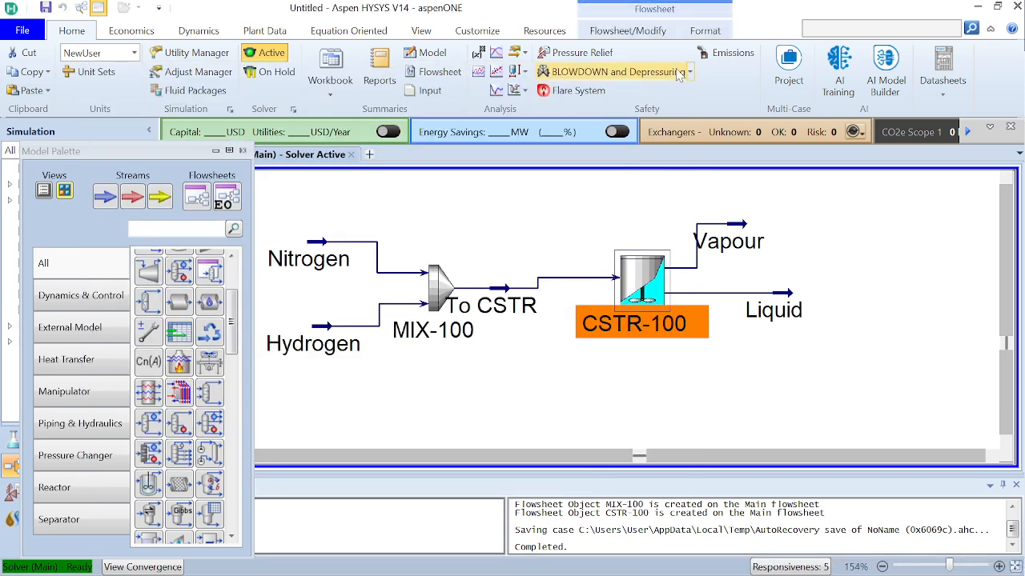
{"action": "left_click", "coordinate": [651, 378]}
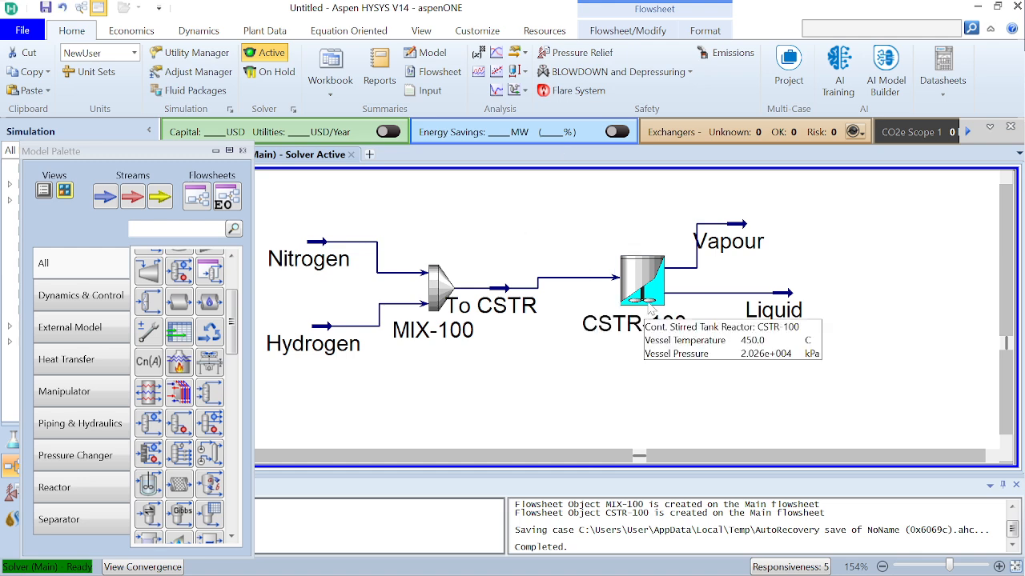
Open reaction Rxn-1 from the stirred tank reactor, set its reaction phase to VapourPhase, and close the reaction window
{"action": "double_click", "coordinate": [648, 307]}
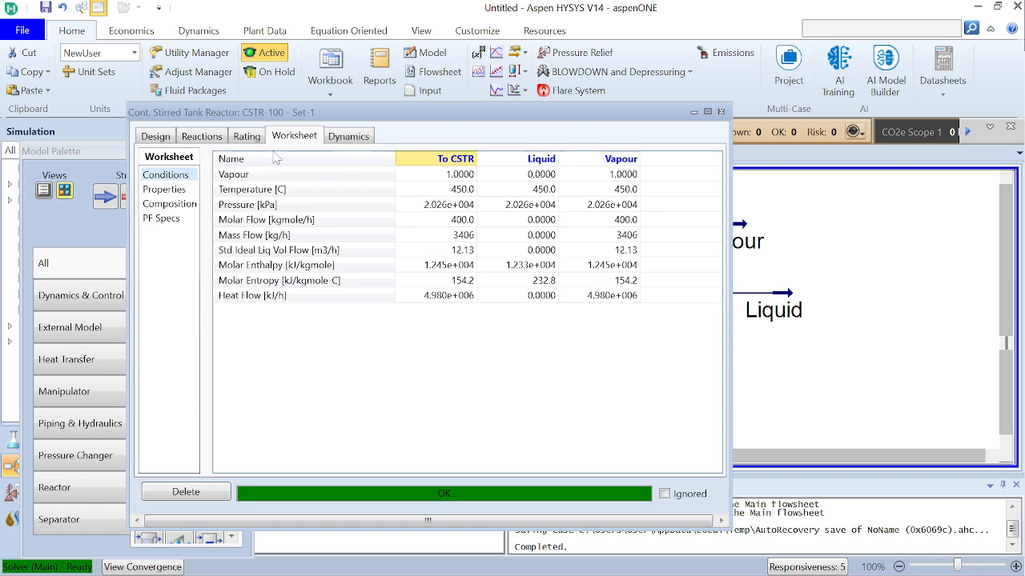
{"action": "left_click", "coordinate": [201, 137]}
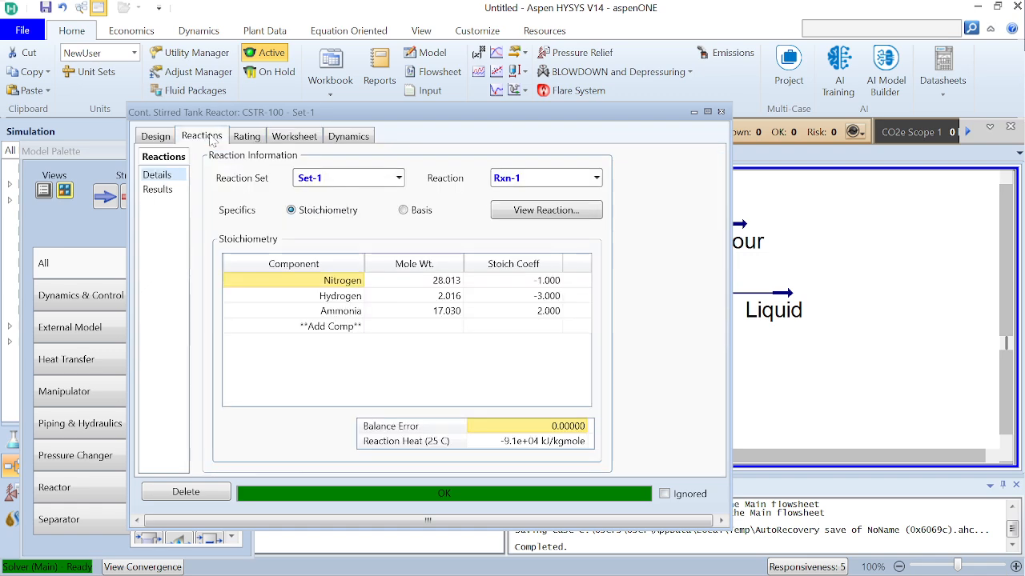
{"action": "left_click", "coordinate": [544, 210]}
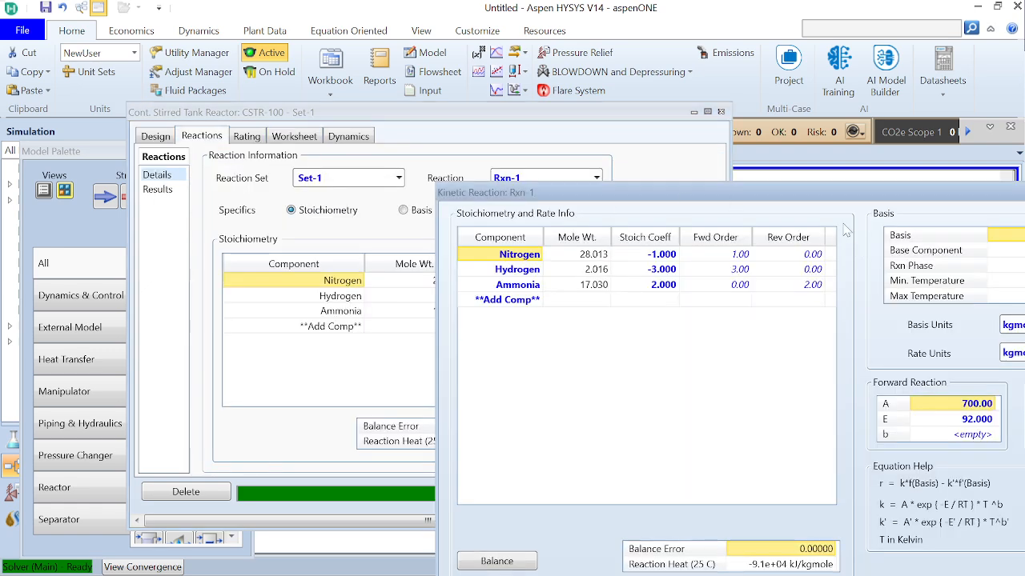
{"action": "left_click_drag", "start_coordinate": [838, 196], "coordinate": [594, 134]}
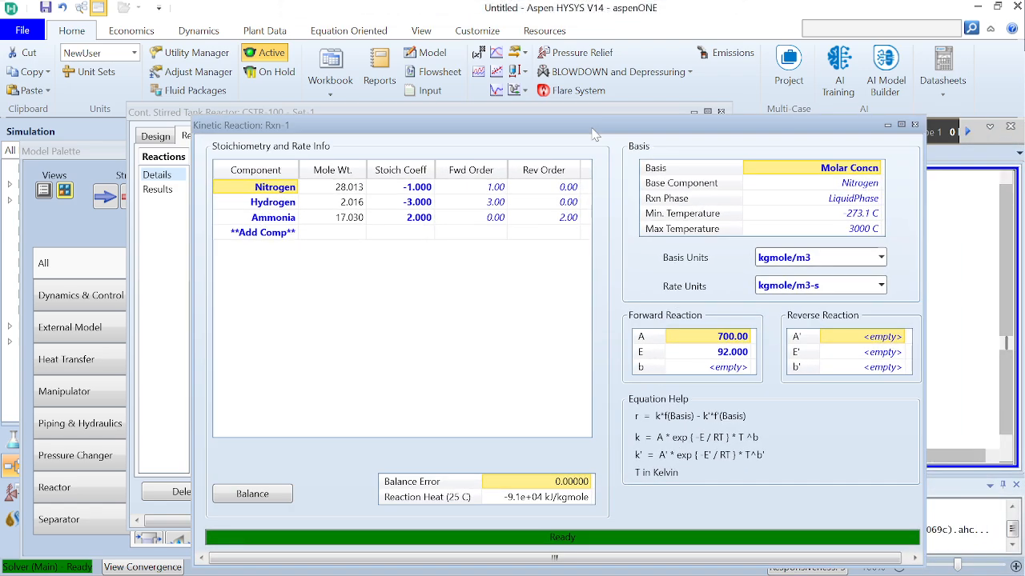
{"action": "left_click", "coordinate": [876, 199]}
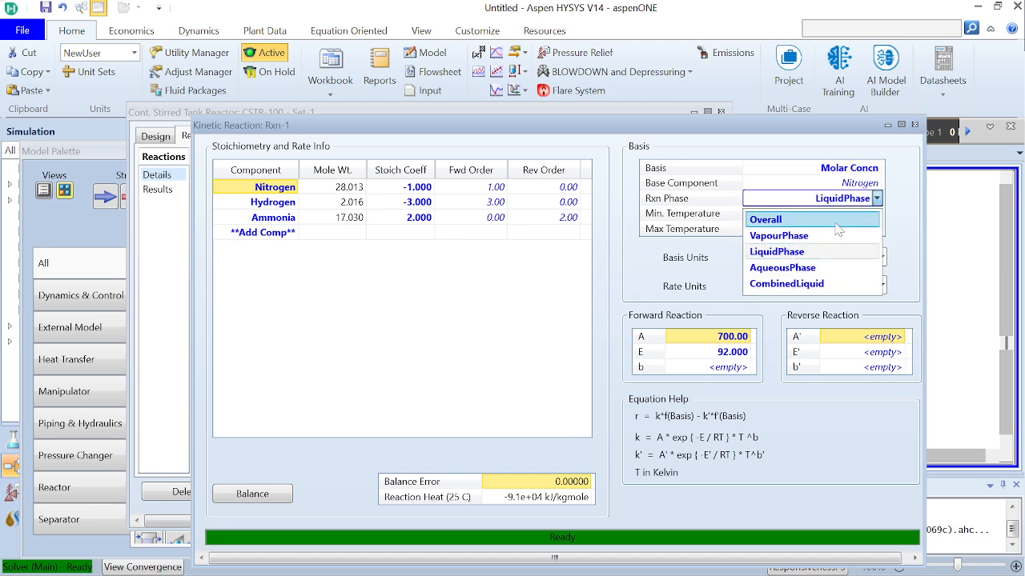
{"action": "left_click", "coordinate": [825, 237]}
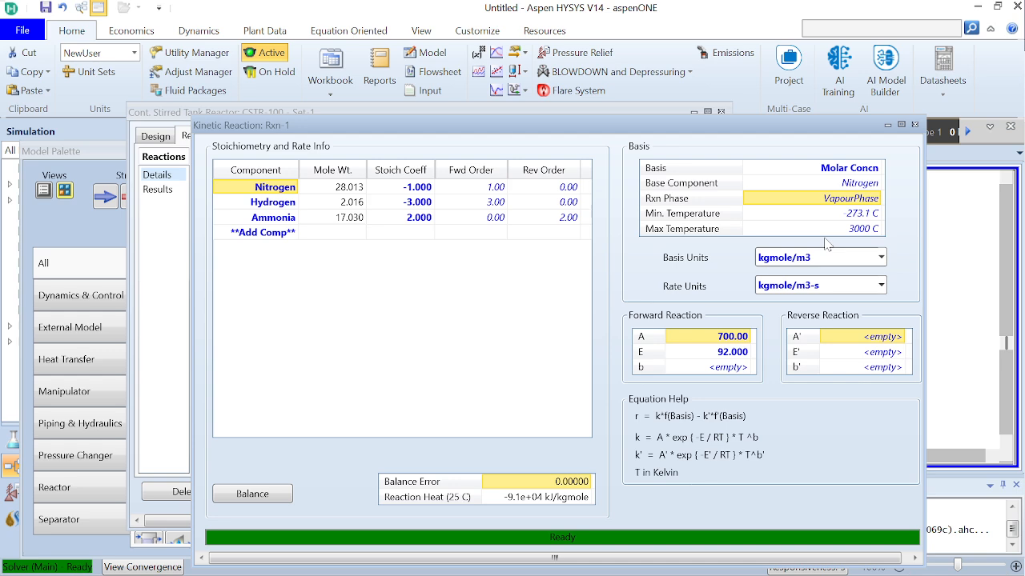
{"action": "left_click", "coordinate": [915, 125]}
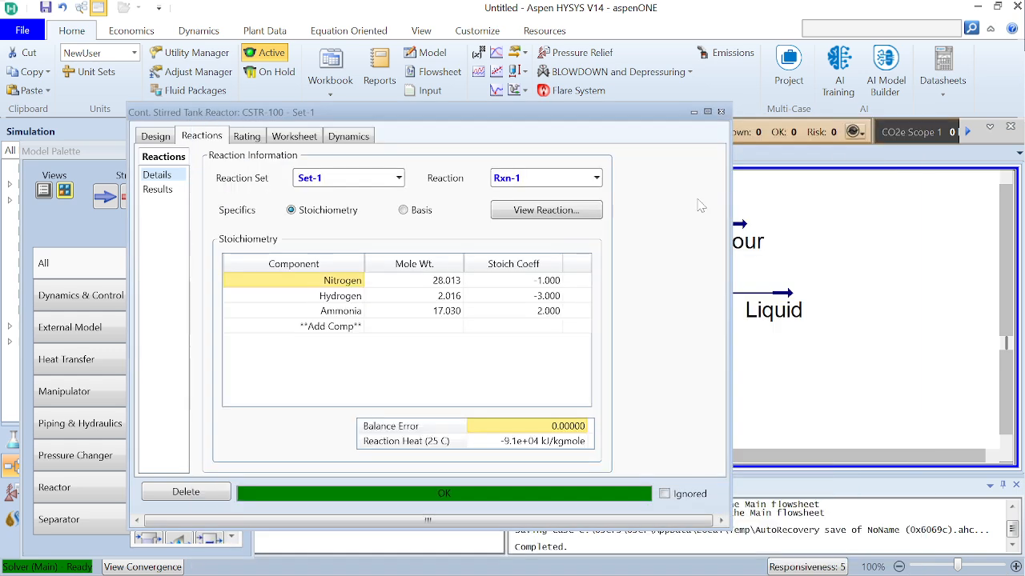
Review the composition of the reactor's inlet and outlet streams in its worksheet, and close the reactor's window
{"action": "left_click", "coordinate": [306, 140]}
{"action": "left_click", "coordinate": [169, 210]}
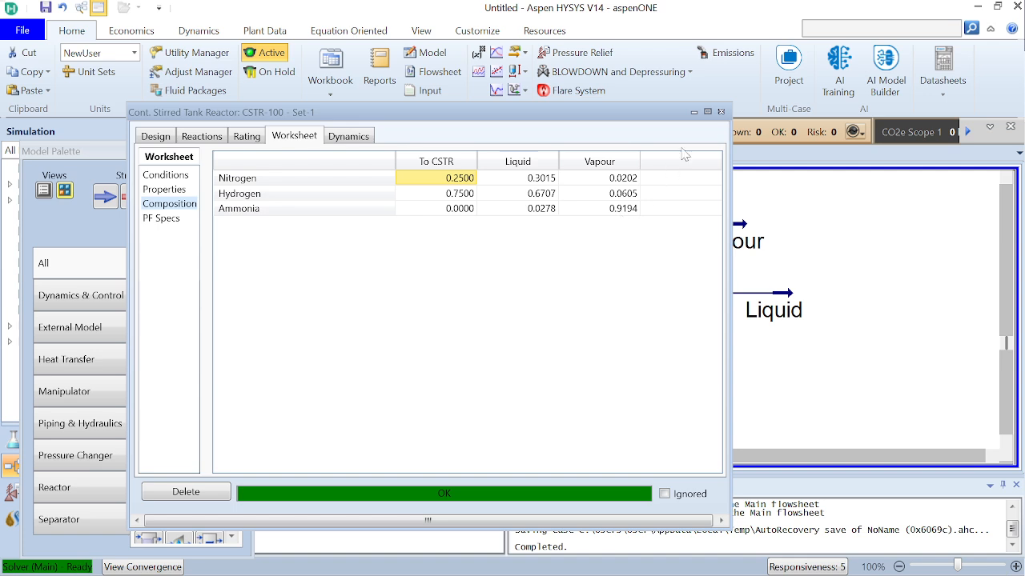
{"action": "left_click", "coordinate": [721, 115]}
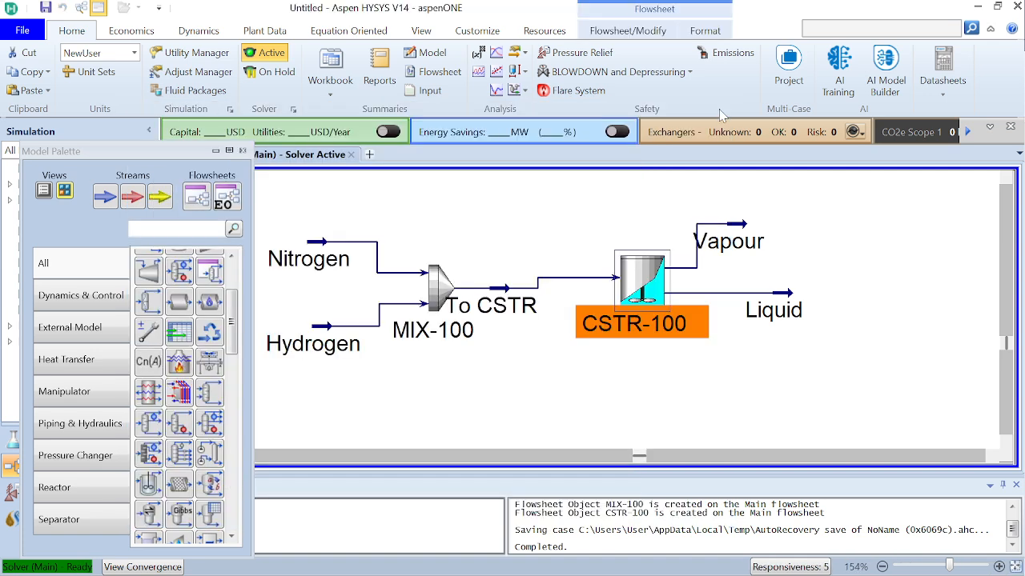
{"action": "left_click", "coordinate": [779, 282]}
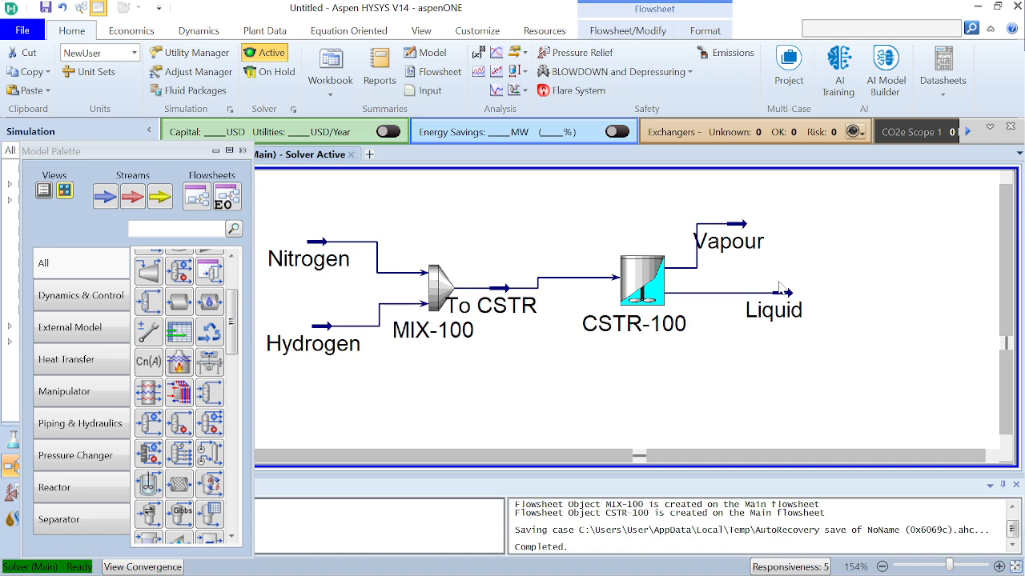
Align the reactor with the mixer outlet on the flowsheet and move the Liquid and Vapour streams further away from it
{"action": "left_click", "coordinate": [645, 286]}
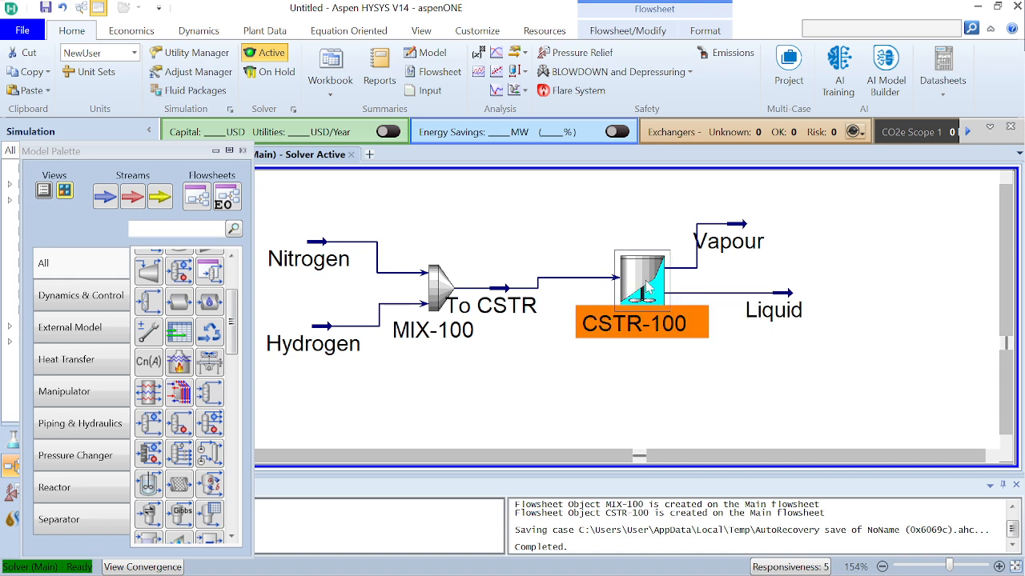
{"action": "left_click_drag", "start_coordinate": [646, 284], "coordinate": [659, 295]}
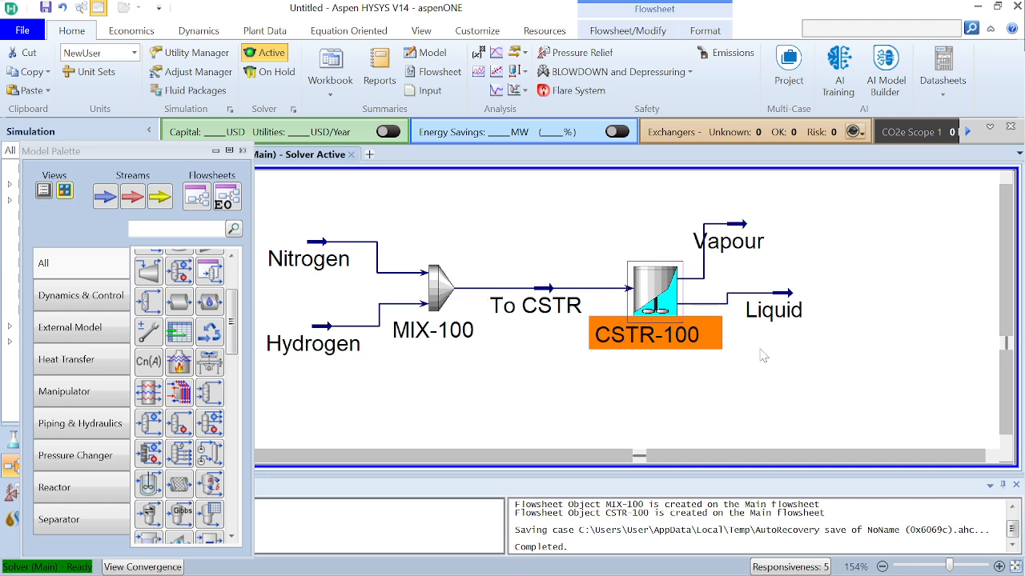
{"action": "left_click_drag", "start_coordinate": [787, 296], "coordinate": [802, 314]}
{"action": "left_click", "coordinate": [726, 402]}
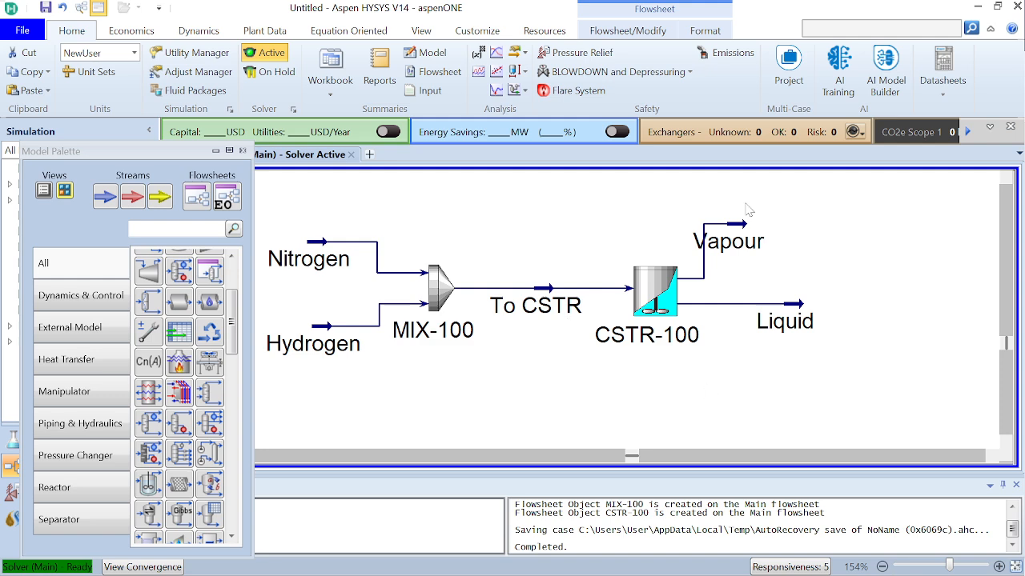
{"action": "mouse_move", "coordinate": [746, 238]}
{"action": "left_click", "coordinate": [658, 290]}
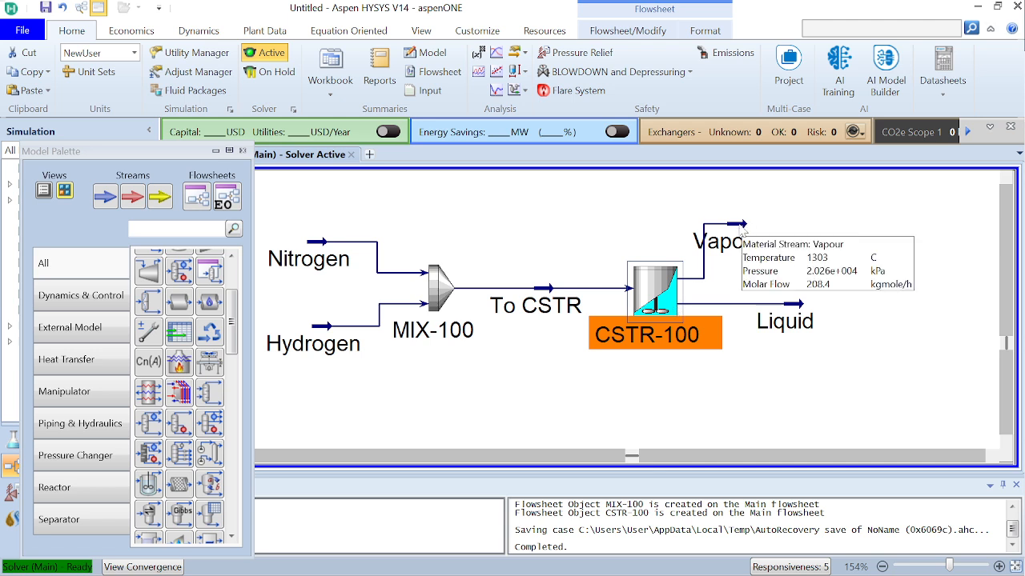
{"action": "left_click", "coordinate": [784, 226]}
{"action": "left_click_drag", "start_coordinate": [784, 226], "coordinate": [805, 222]}
{"action": "left_click", "coordinate": [887, 323]}
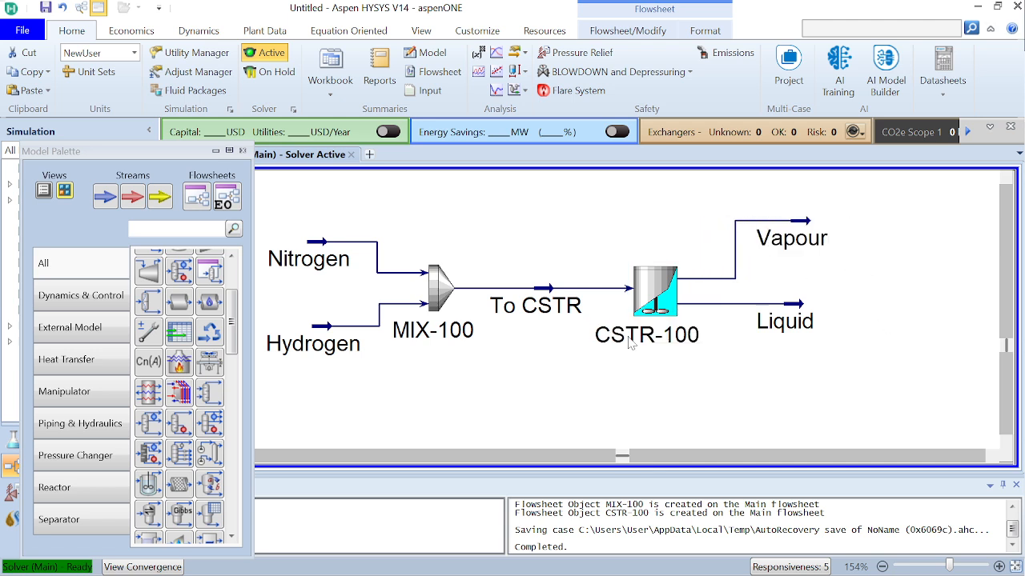
Place a cooler beside the Vapour stream and check the cooling and separation requirements in the Word process description
{"action": "scroll", "coordinate": [178, 321], "scroll_direction": "up", "scroll_amount": 3}
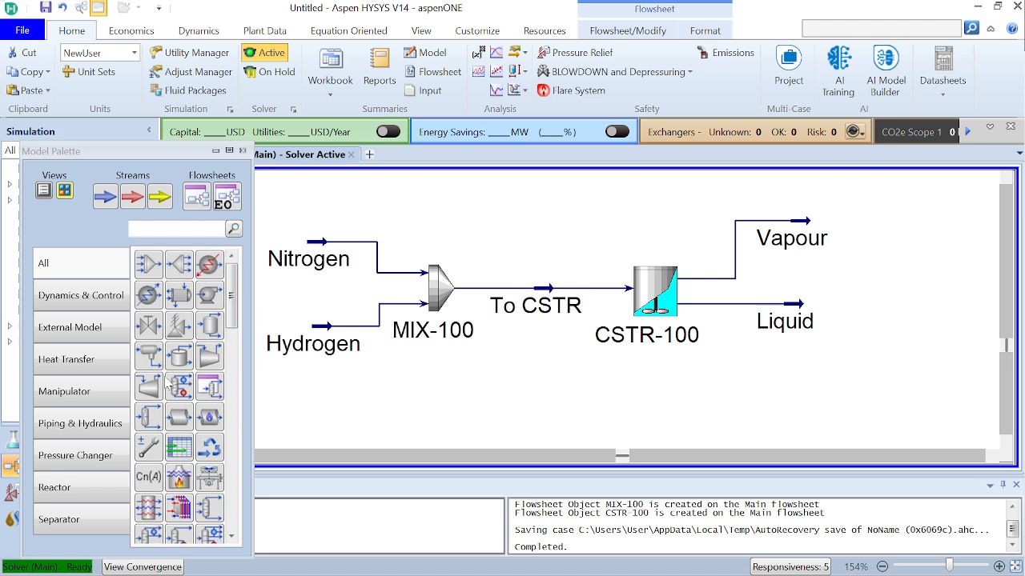
{"action": "left_click", "coordinate": [148, 294]}
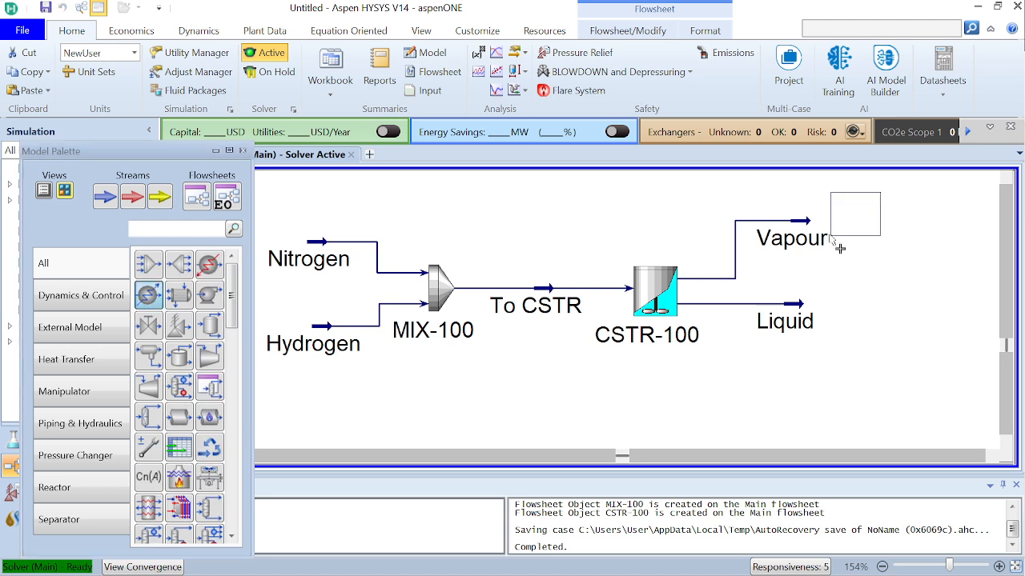
{"action": "left_click", "coordinate": [865, 247]}
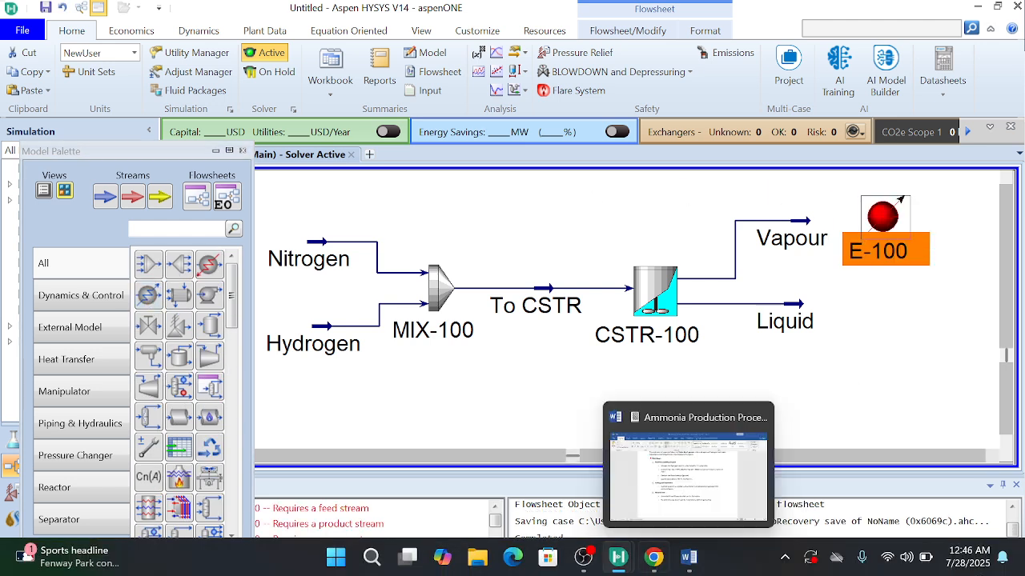
{"action": "left_click", "coordinate": [690, 560]}
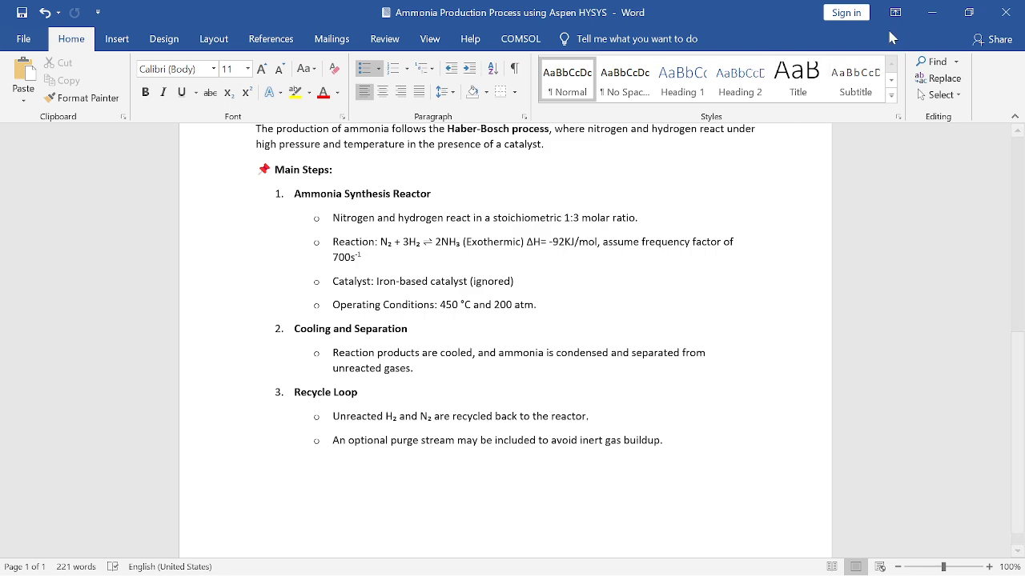
{"action": "left_click", "coordinate": [930, 17]}
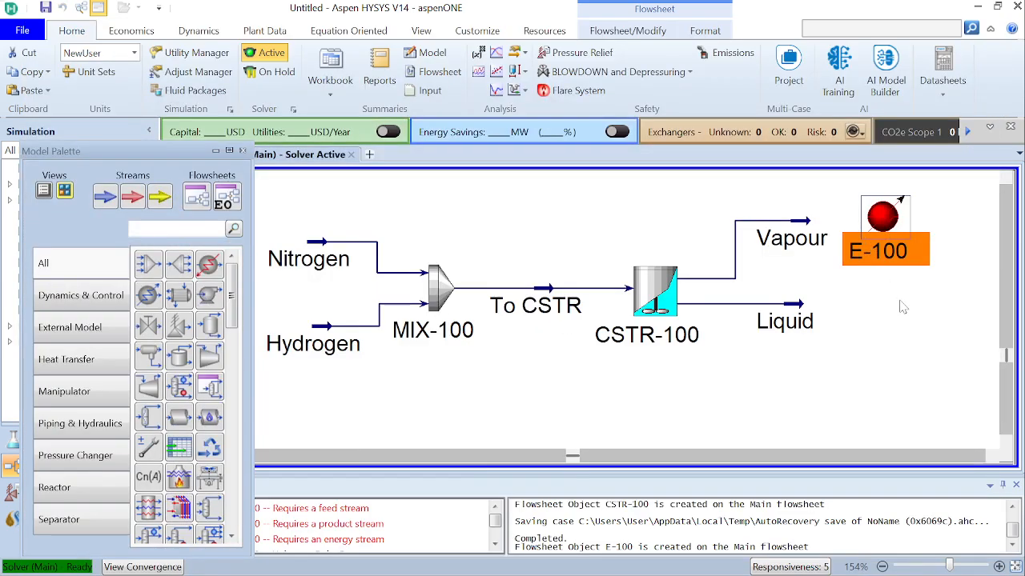
Connect the cooler with Vapour as inlet, Cool-Q as energy stream and To Sep as outlet
{"action": "double_click", "coordinate": [886, 222]}
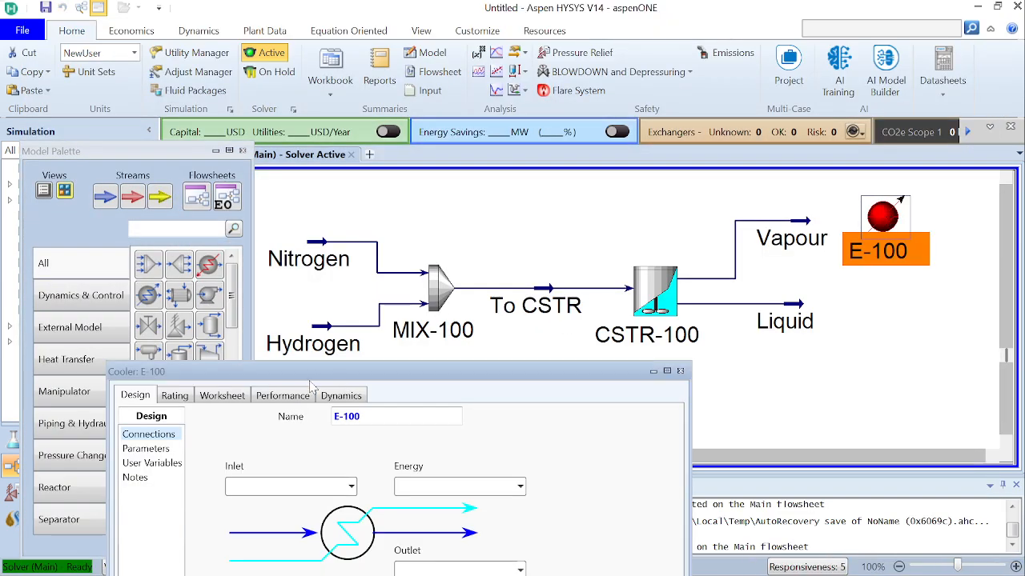
{"action": "left_click_drag", "start_coordinate": [321, 369], "coordinate": [382, 123]}
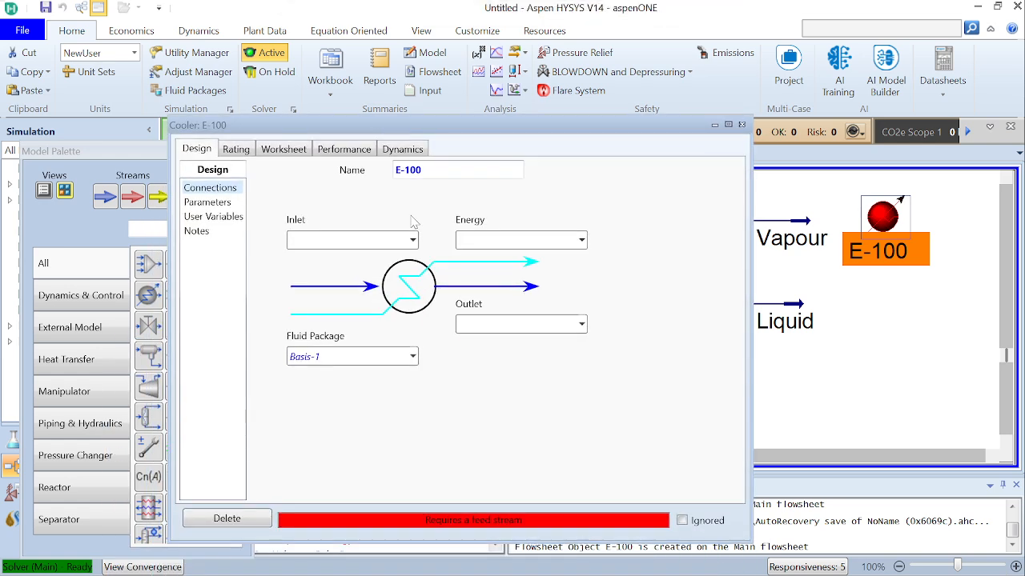
{"action": "left_click", "coordinate": [412, 240]}
{"action": "left_click", "coordinate": [370, 281]}
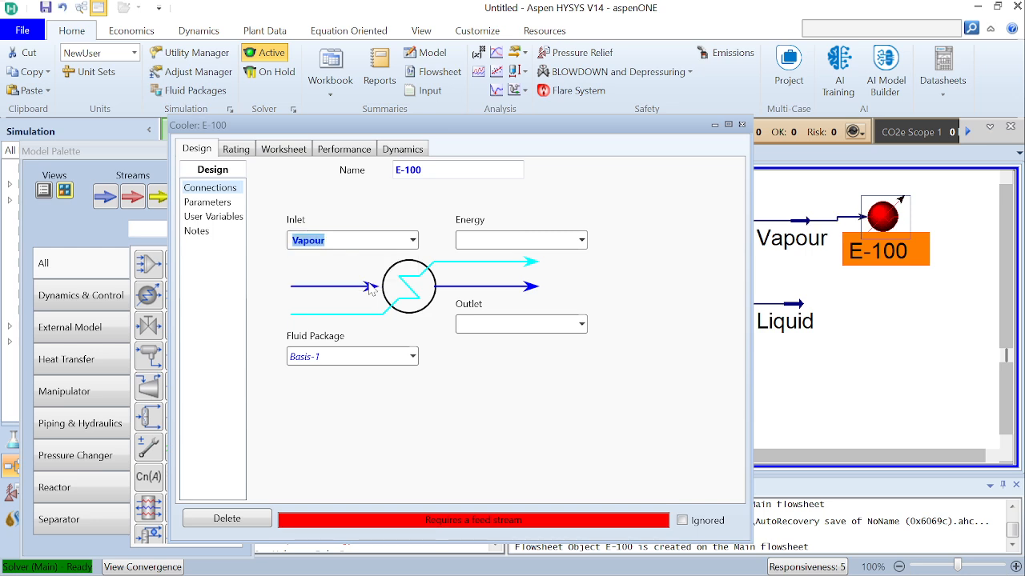
{"action": "left_click", "coordinate": [497, 240]}
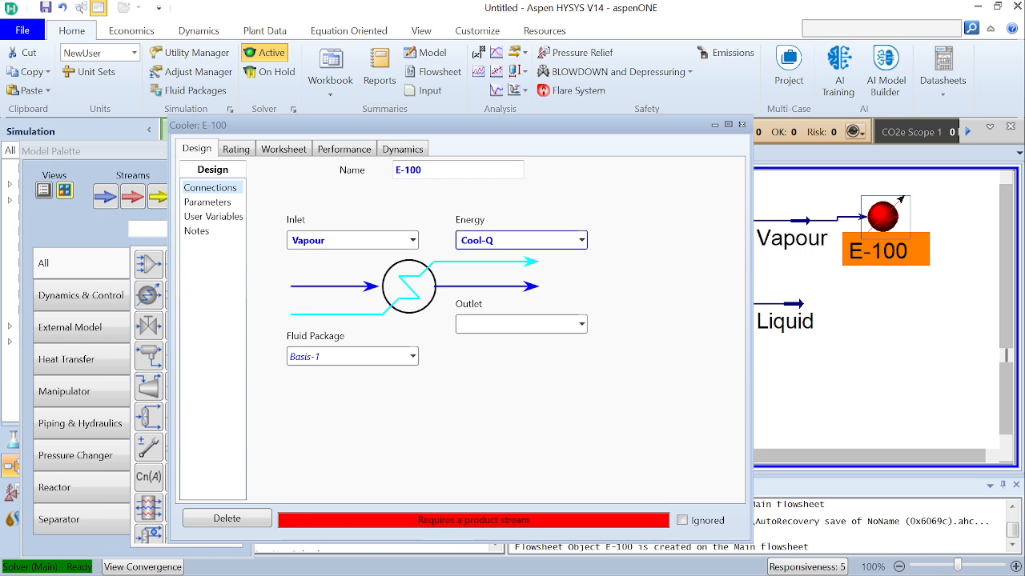
{"action": "key", "text": "Return"}
{"action": "left_click", "coordinate": [523, 328]}
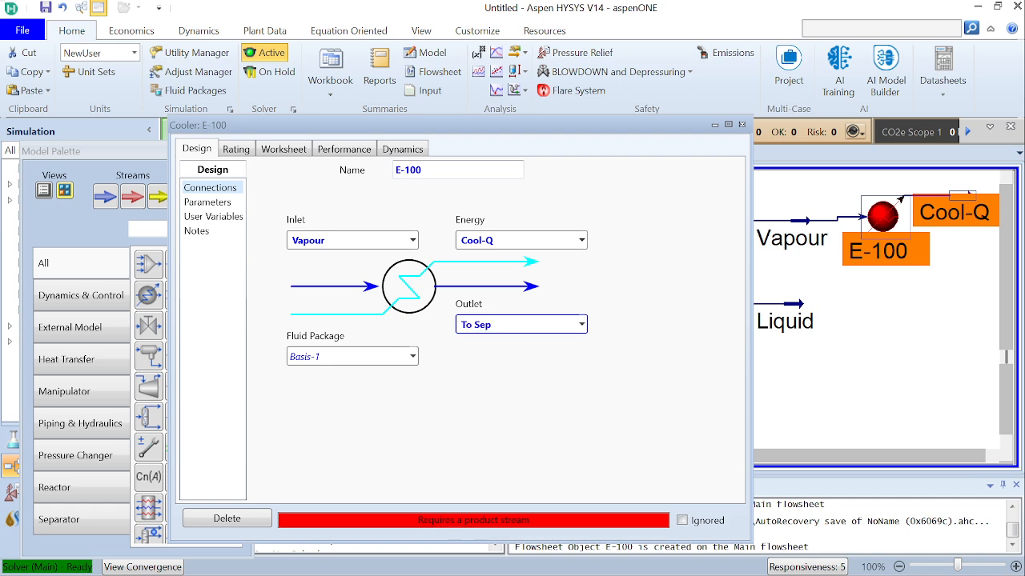
{"action": "key", "text": "Return"}
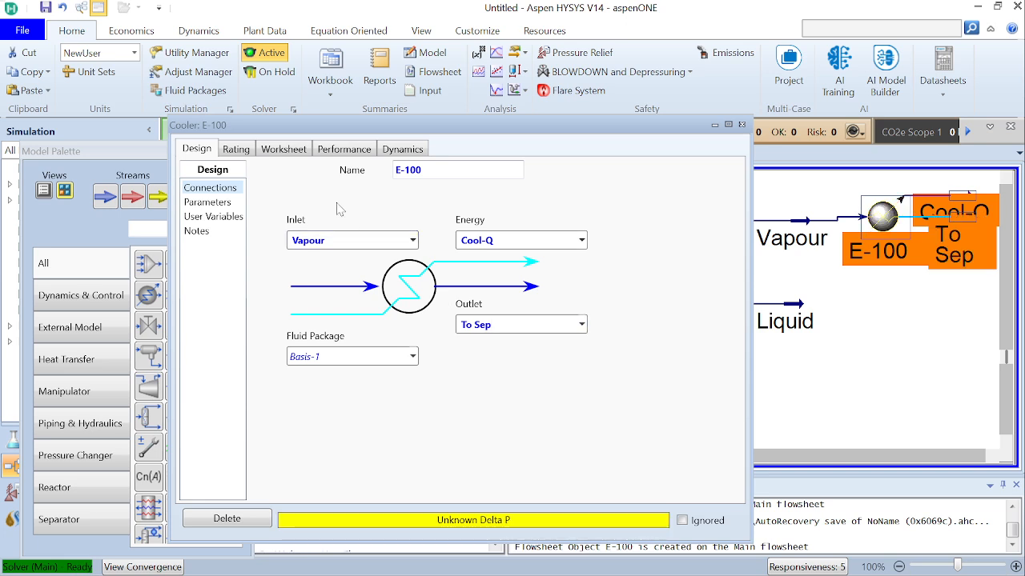
Set the pressure of the To Sep stream to 10 atm in the cooler's worksheet
{"action": "left_click", "coordinate": [281, 152]}
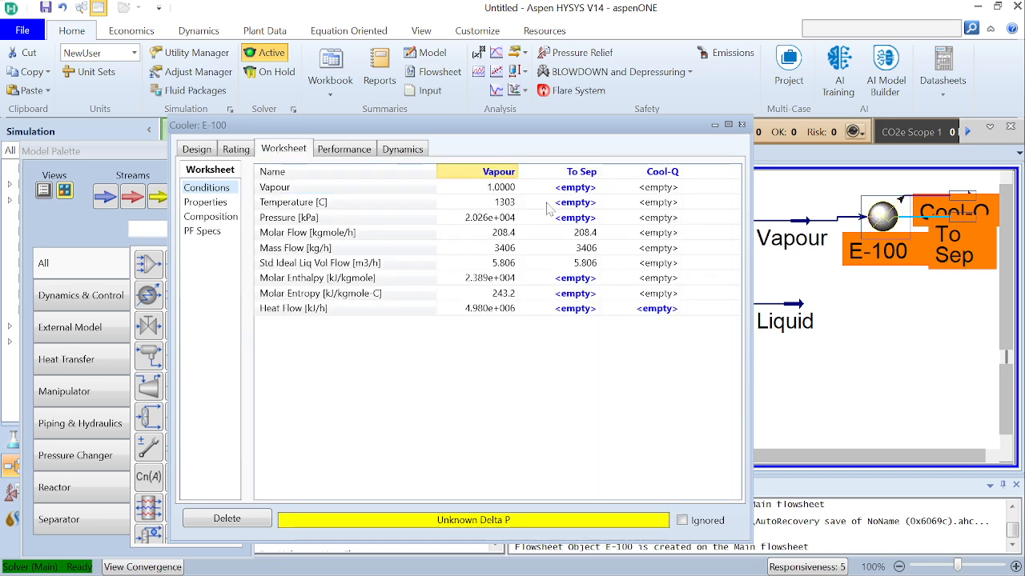
{"action": "left_click", "coordinate": [578, 220]}
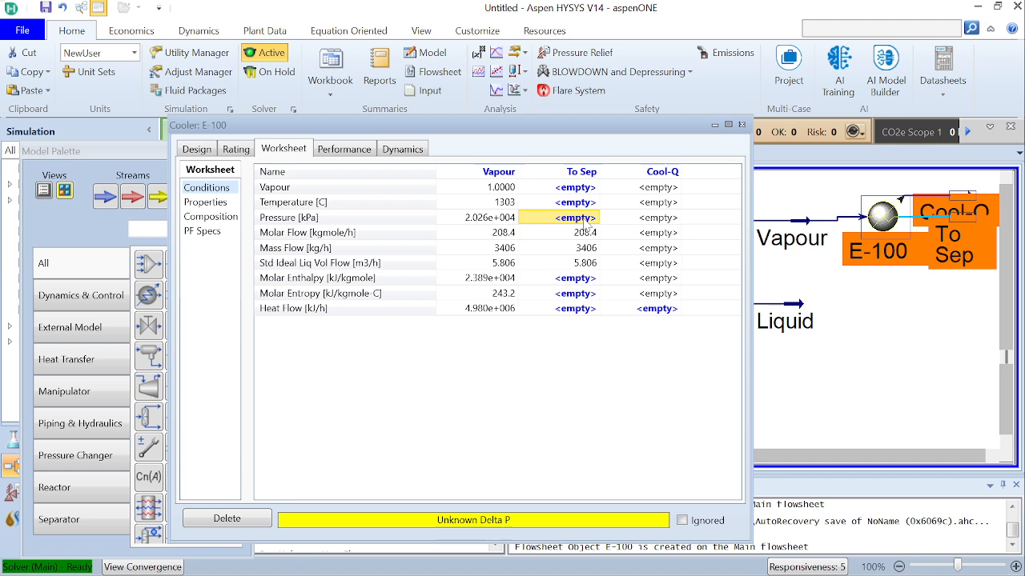
{"action": "type", "text": "1"}
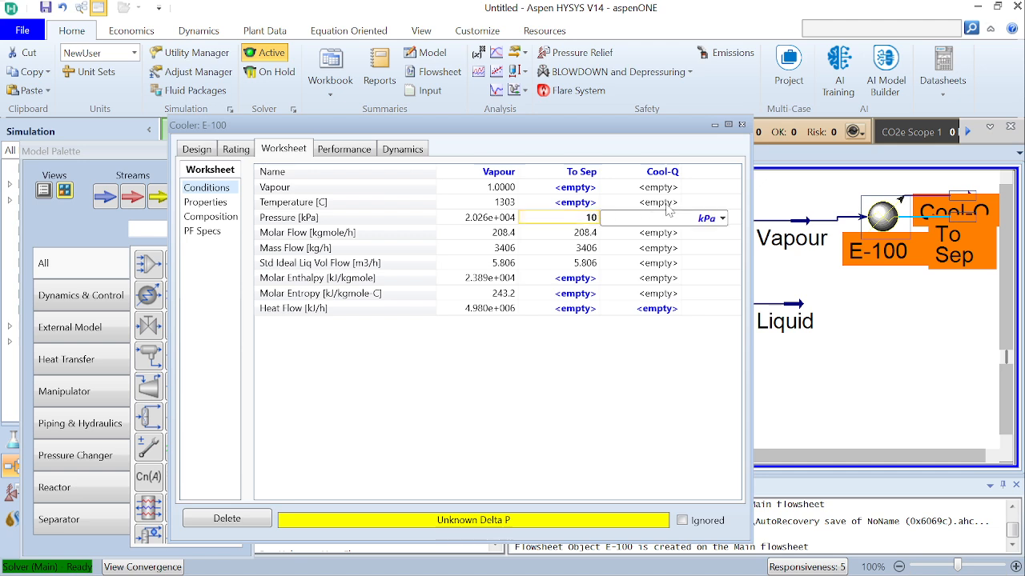
{"action": "type", "text": "0"}
{"action": "left_click", "coordinate": [722, 218]}
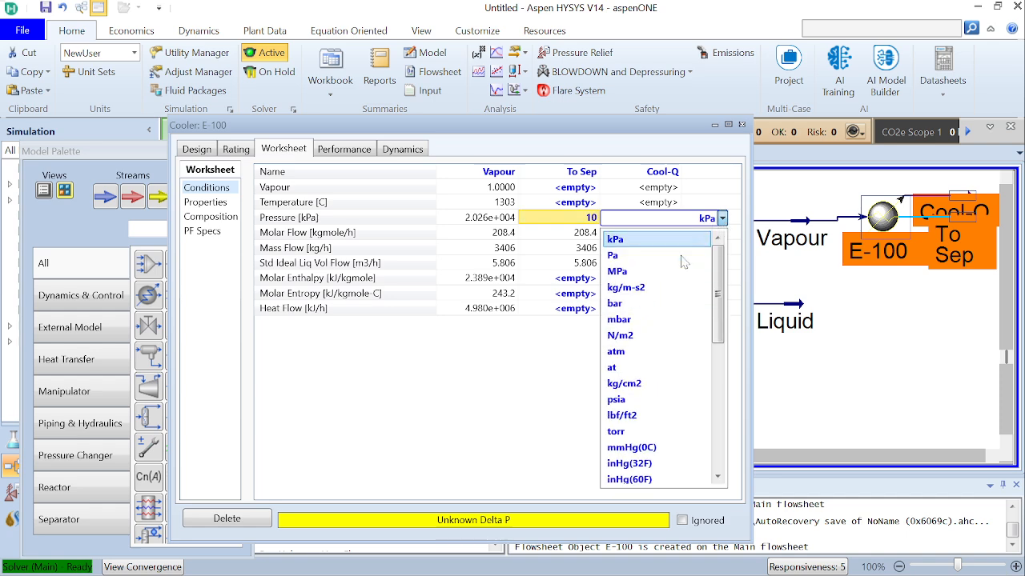
{"action": "left_click", "coordinate": [657, 352]}
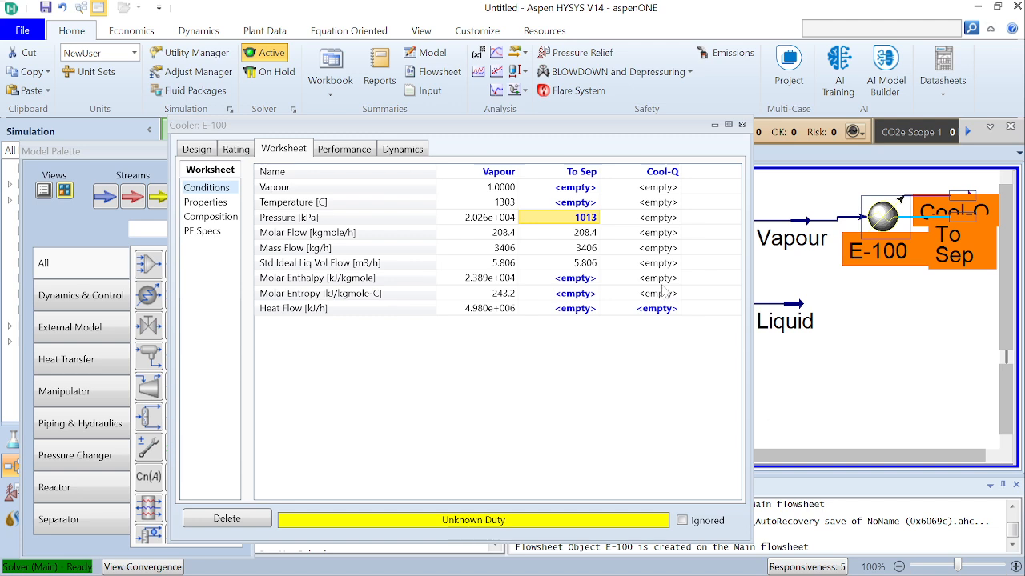
Set the temperature of the To Sep stream to -33.6 °C and close the cooler's window
{"action": "mouse_move", "coordinate": [587, 227]}
{"action": "left_click", "coordinate": [575, 205]}
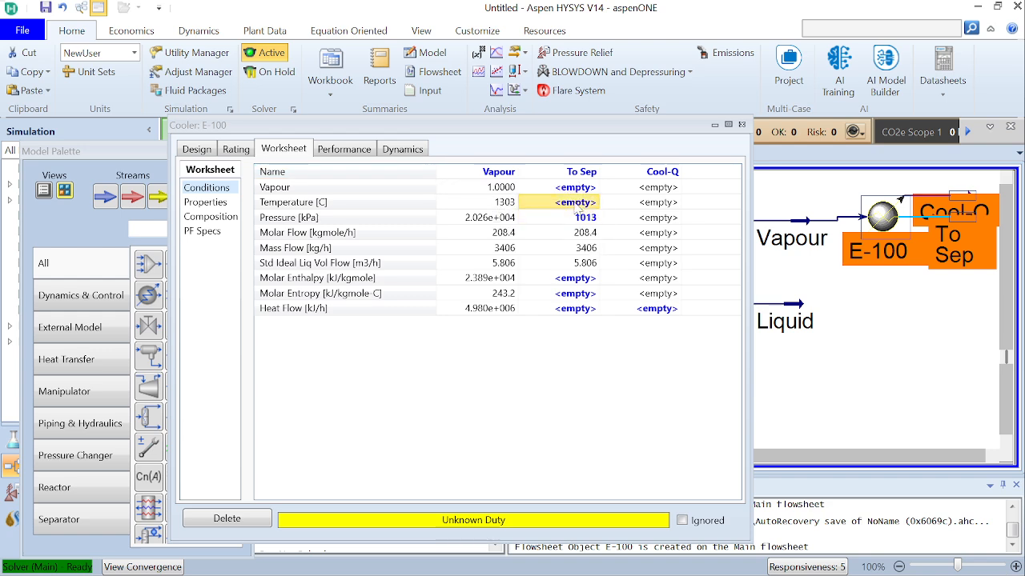
{"action": "left_click", "coordinate": [577, 206]}
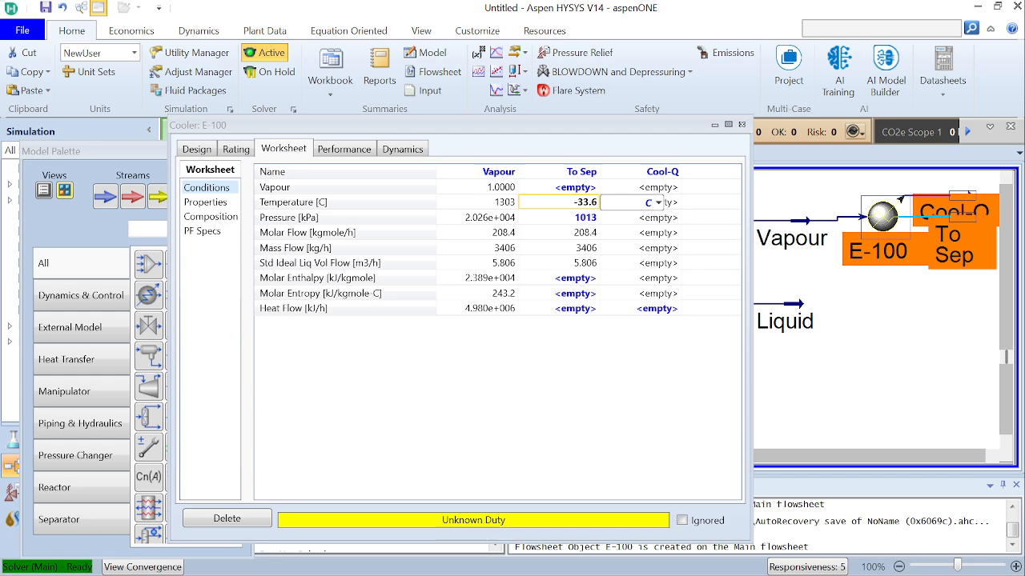
{"action": "type", "text": "-33.6"}
{"action": "key", "text": "Return"}
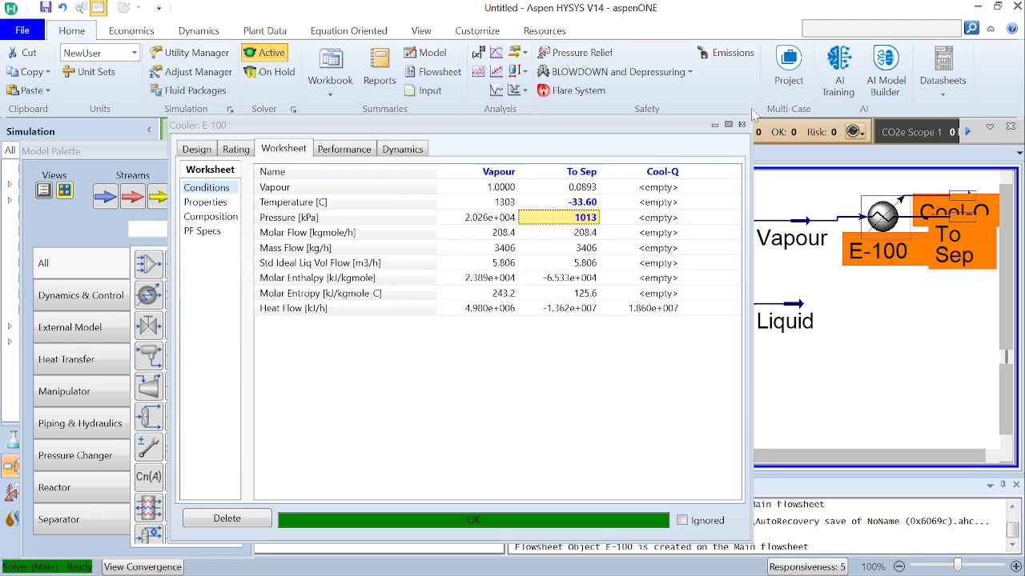
{"action": "left_click", "coordinate": [741, 125]}
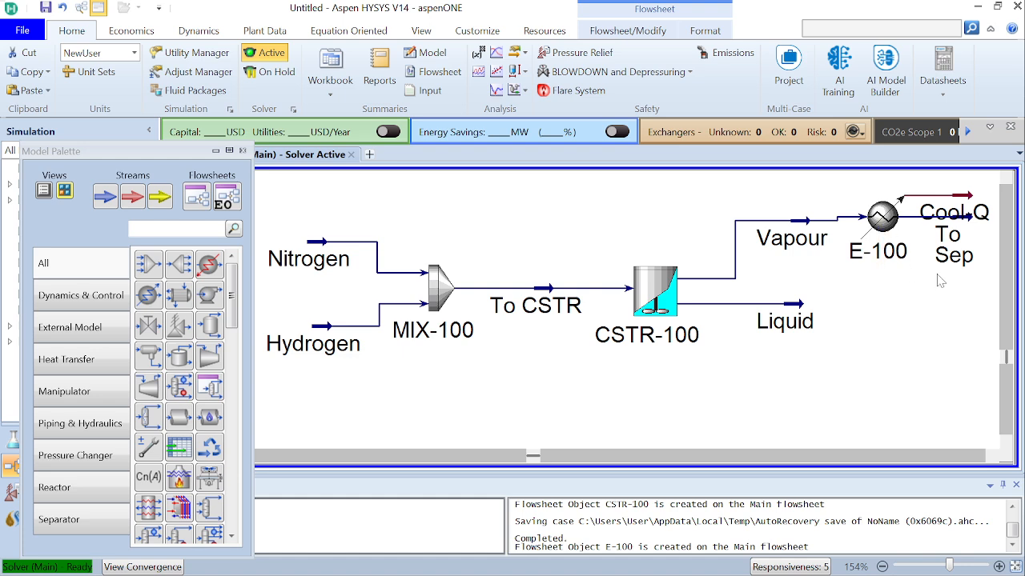
Move the To Sep stream farther from the cooler so it no longer overlaps the Cool-Q stream
{"action": "scroll", "coordinate": [993, 456], "scroll_direction": "right", "scroll_amount": 2}
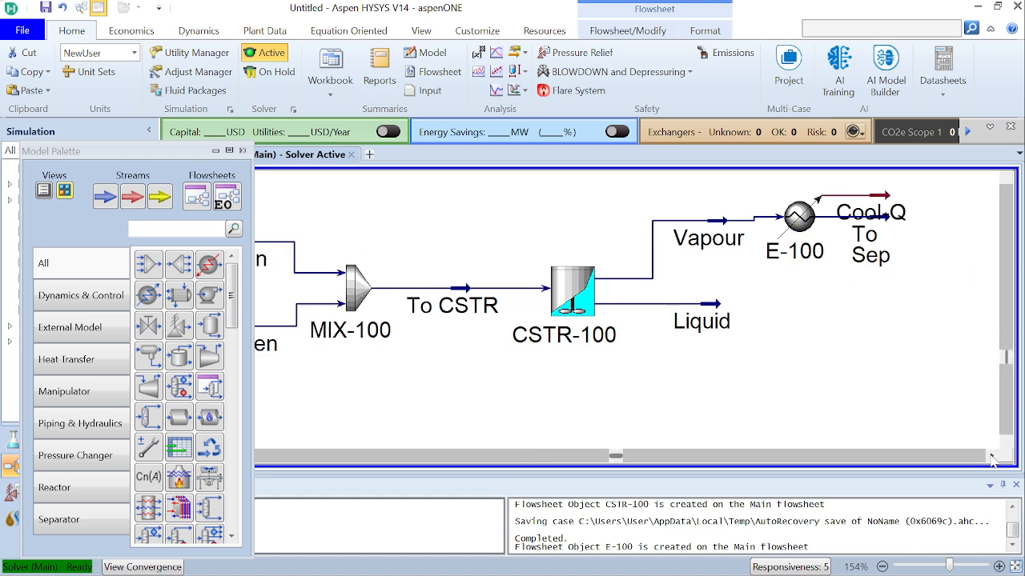
{"action": "left_click_drag", "start_coordinate": [801, 219], "coordinate": [889, 224]}
{"action": "left_click", "coordinate": [901, 351]}
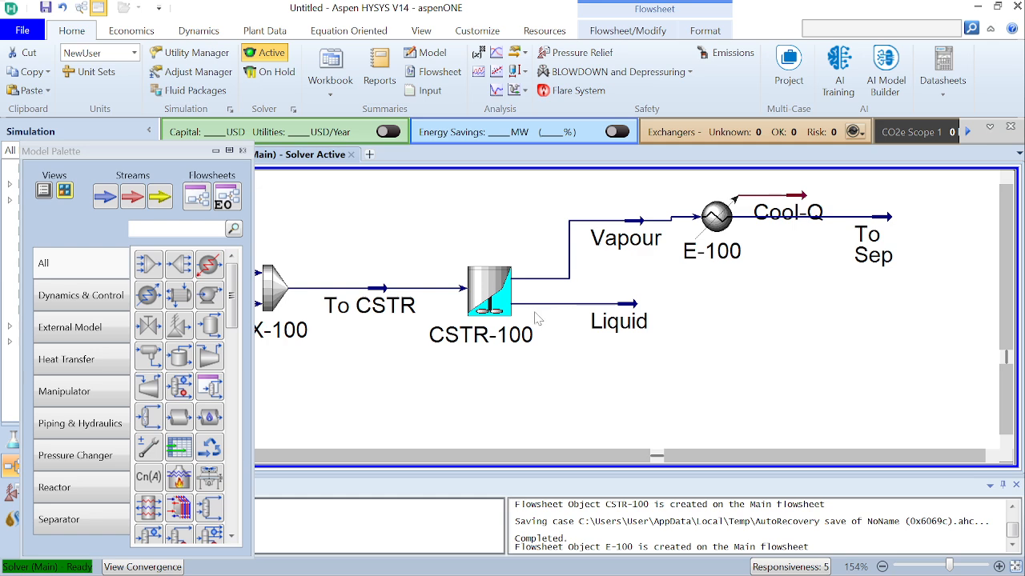
Examine the stream conditions and compositions in the worksheet of CSTR-100, and close its window
{"action": "left_click", "coordinate": [491, 302]}
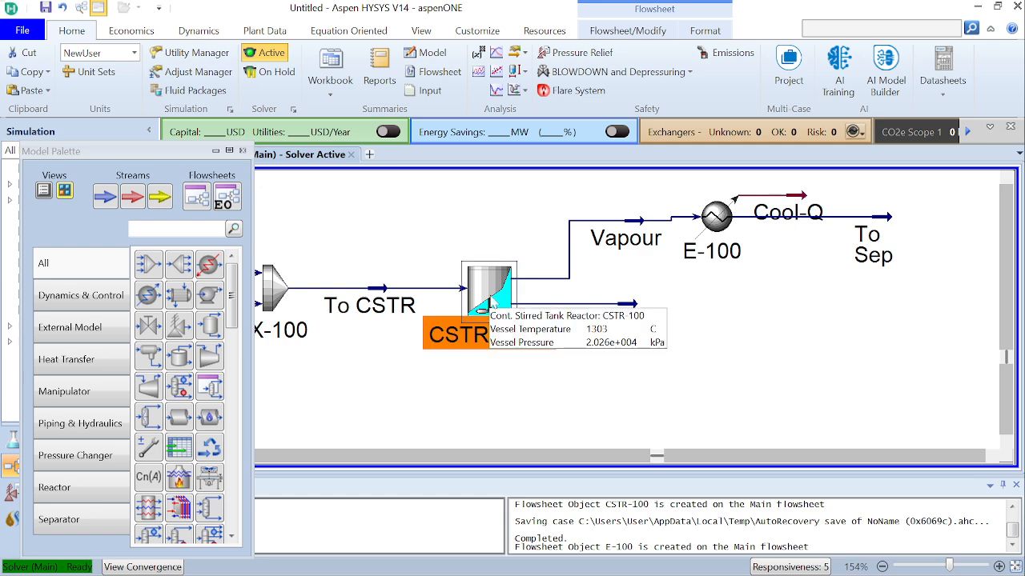
{"action": "double_click", "coordinate": [490, 302]}
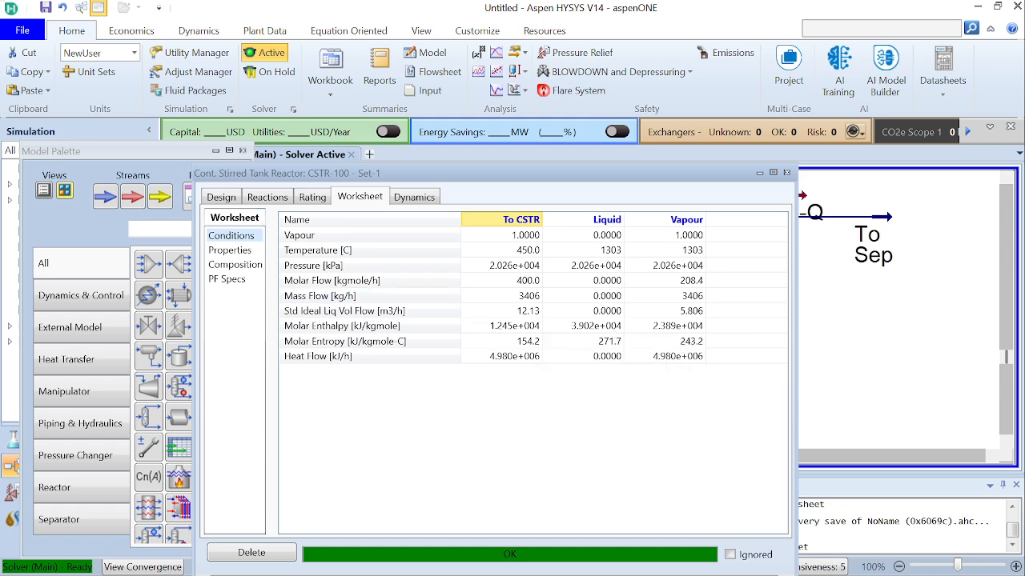
{"action": "left_click", "coordinate": [235, 265]}
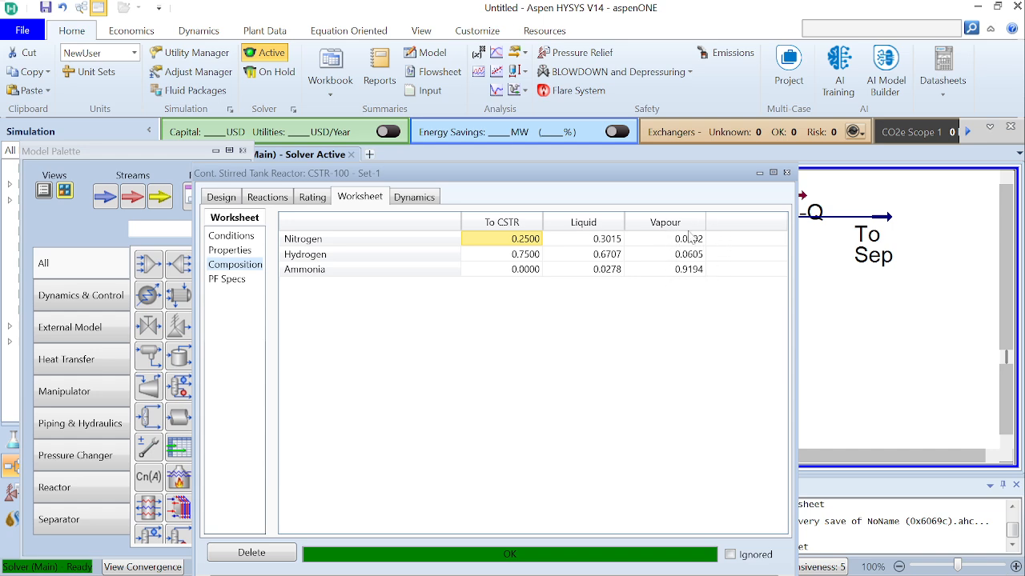
{"action": "left_click", "coordinate": [788, 173]}
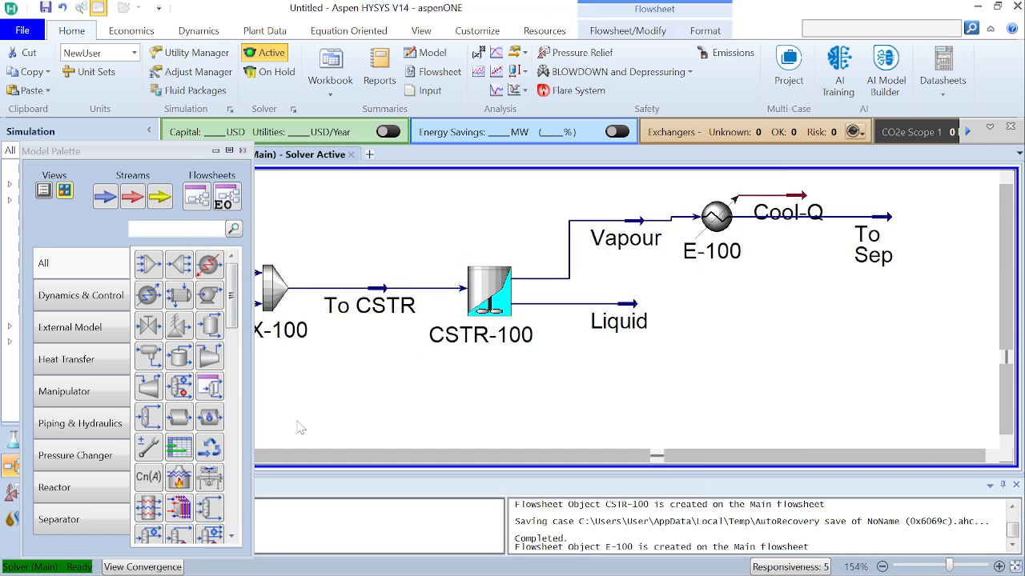
Place a separator beyond the To Sep stream and connect To Sep as its inlet
{"action": "left_click", "coordinate": [219, 336]}
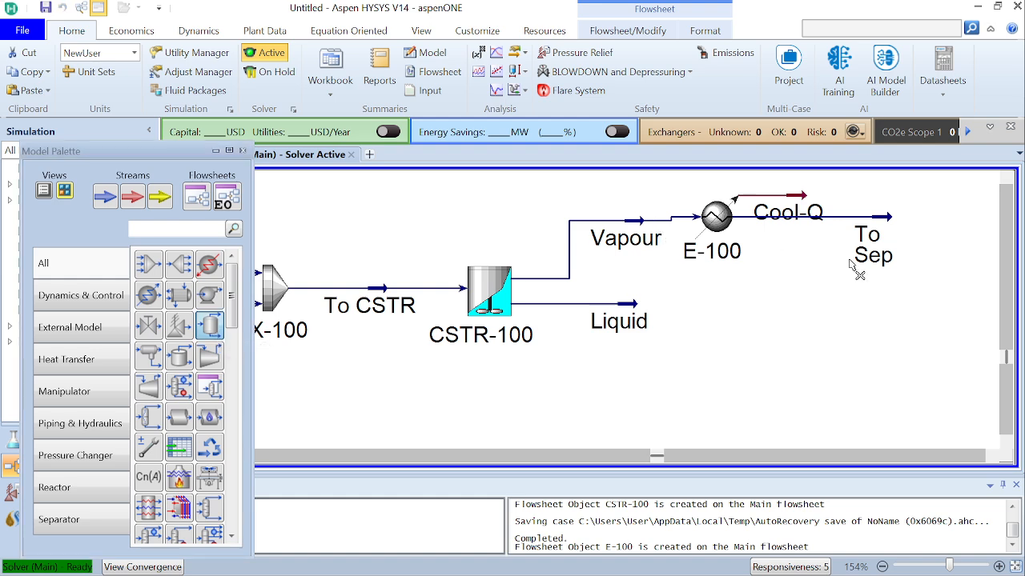
{"action": "left_click", "coordinate": [921, 292]}
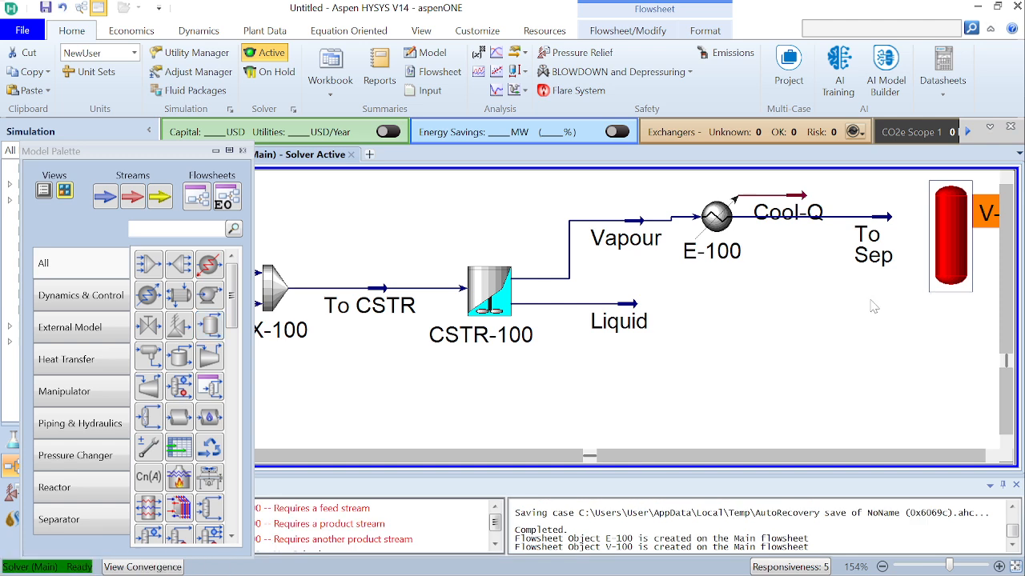
{"action": "double_click", "coordinate": [938, 276]}
{"action": "left_click", "coordinate": [302, 326]}
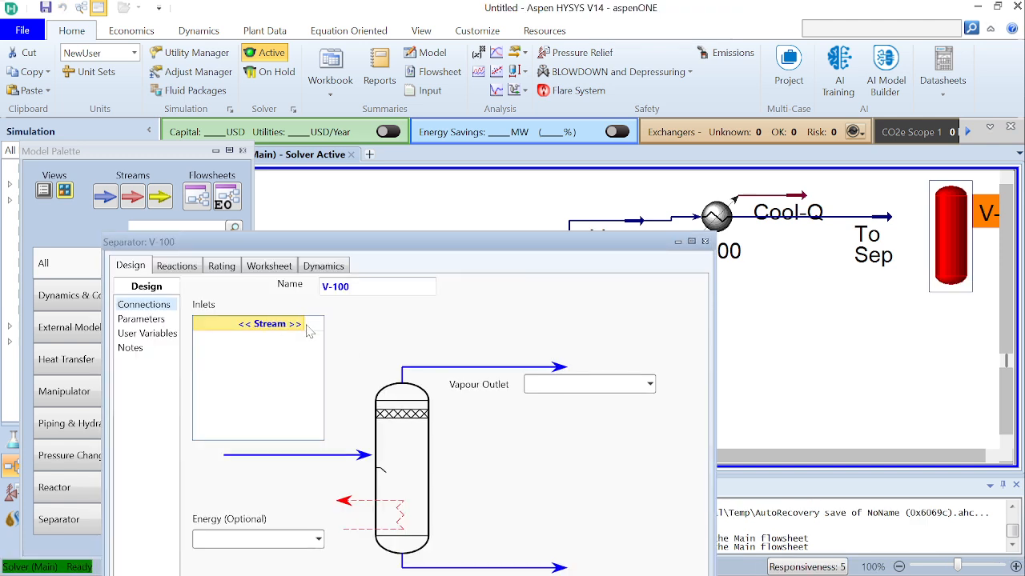
{"action": "left_click", "coordinate": [299, 324]}
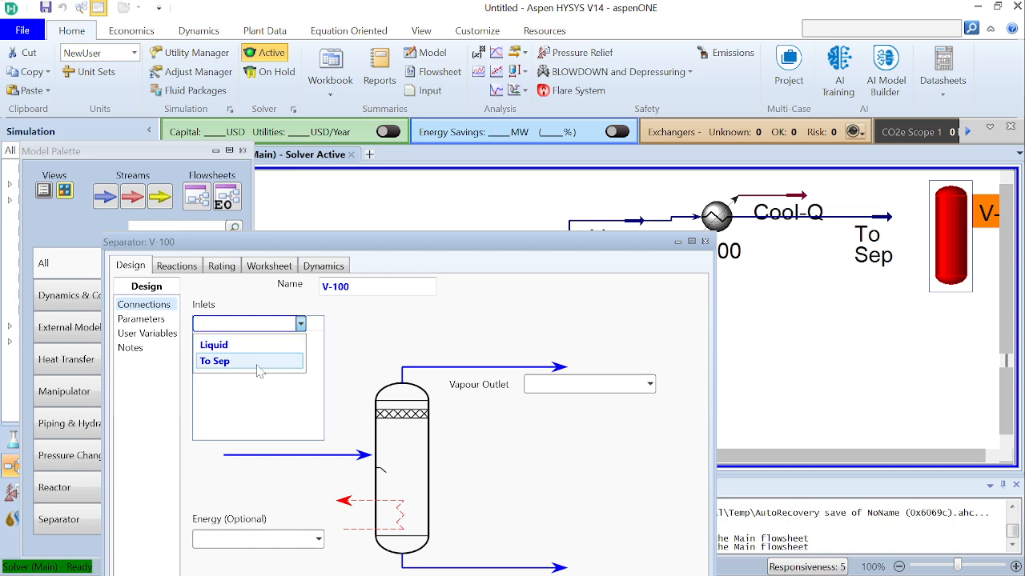
{"action": "left_click", "coordinate": [258, 361]}
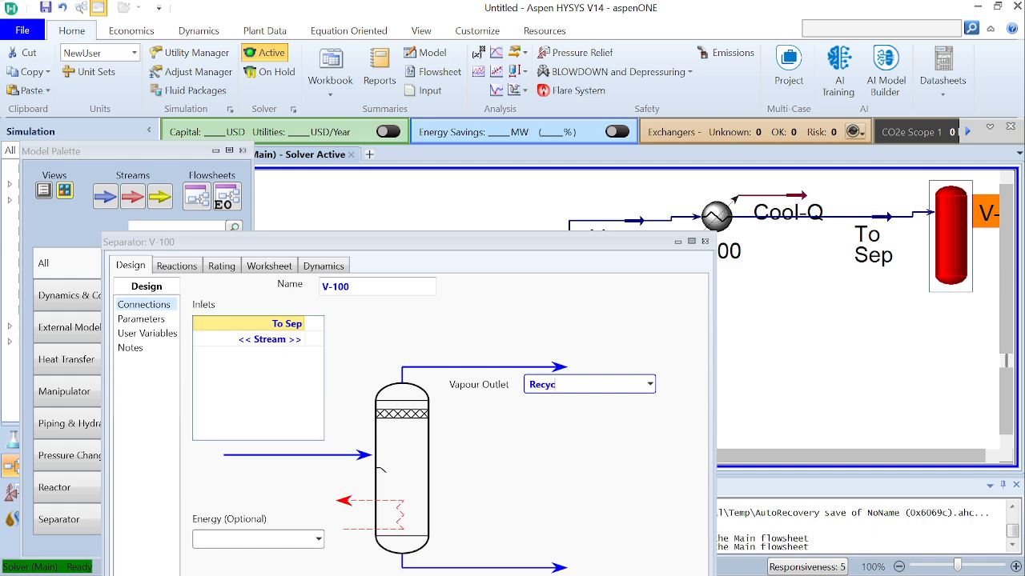
Name the separator's vapour outlet Recycle and its liquid outlet Ammonia
{"action": "key", "text": "Return"}
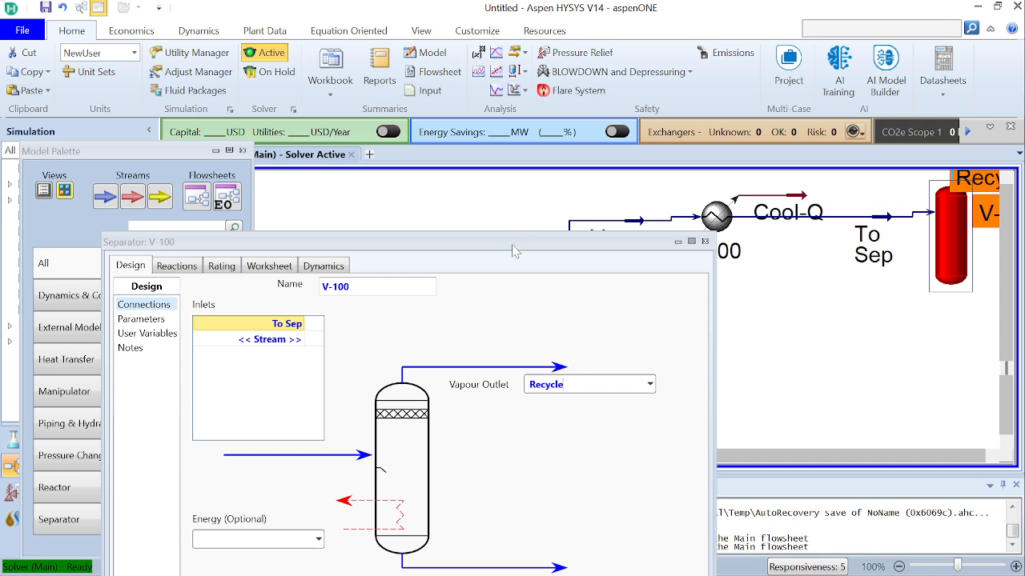
{"action": "left_click_drag", "start_coordinate": [514, 251], "coordinate": [509, 161]}
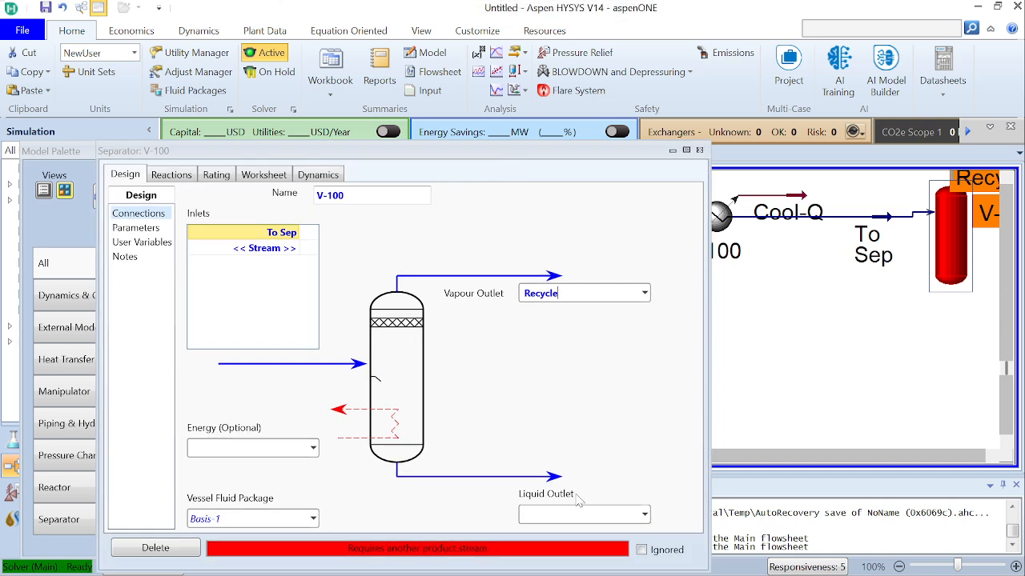
{"action": "left_click", "coordinate": [528, 513]}
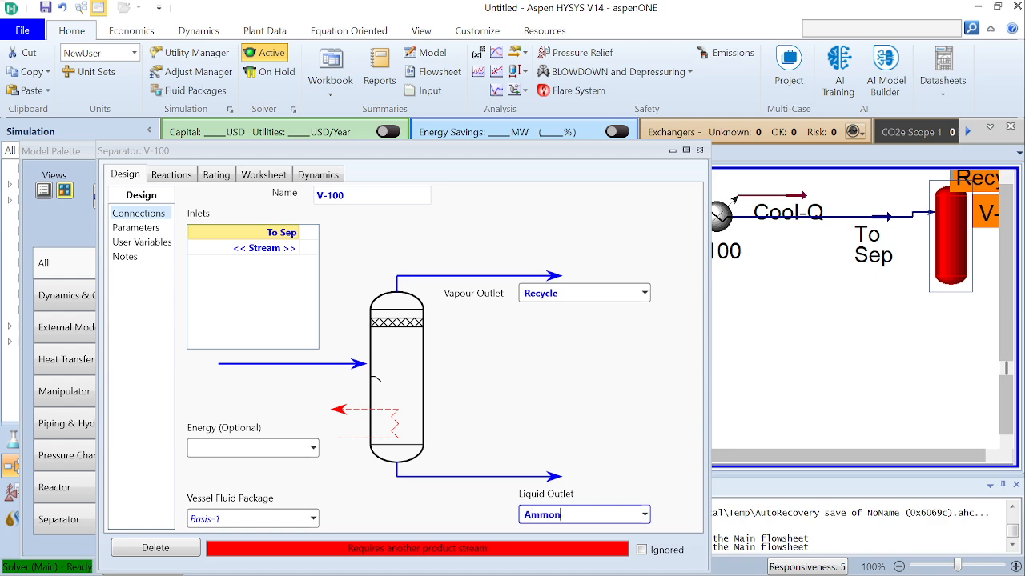
{"action": "key", "text": "Return"}
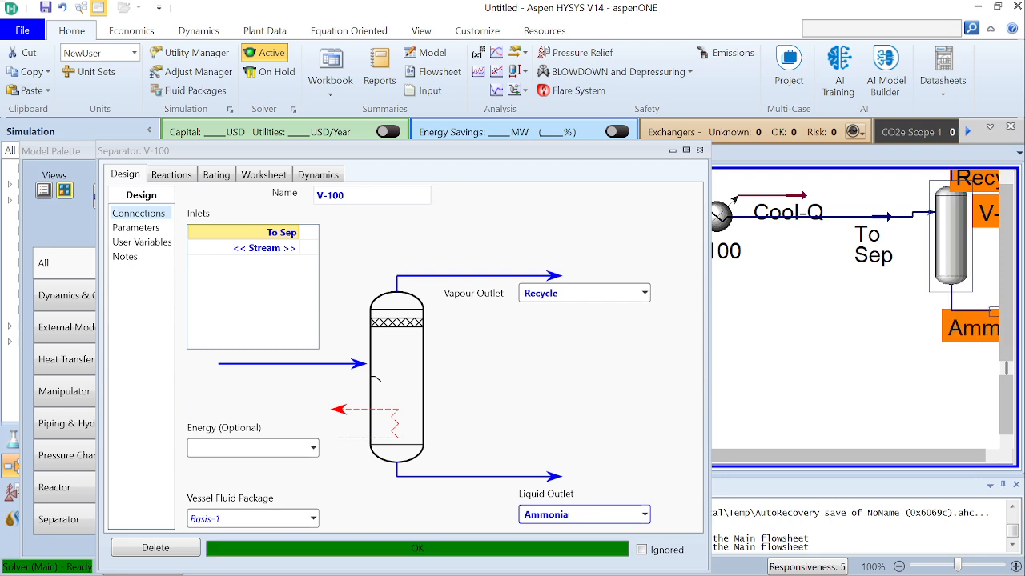
Examine the separator's worksheet conditions and compositions along with its reaction and connection settings, and close its window
{"action": "left_click", "coordinate": [260, 175]}
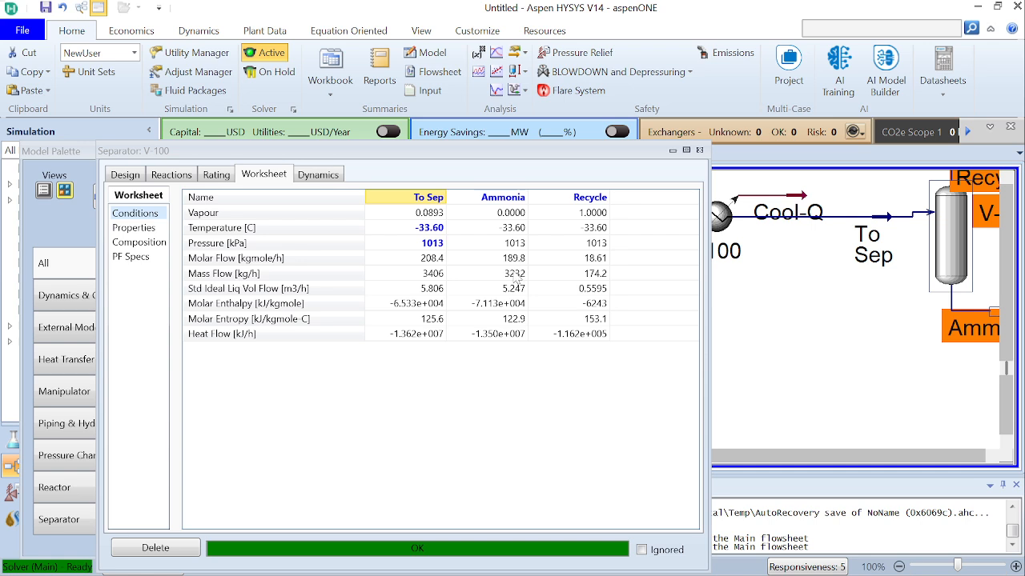
{"action": "mouse_move", "coordinate": [515, 266]}
{"action": "left_click", "coordinate": [151, 243]}
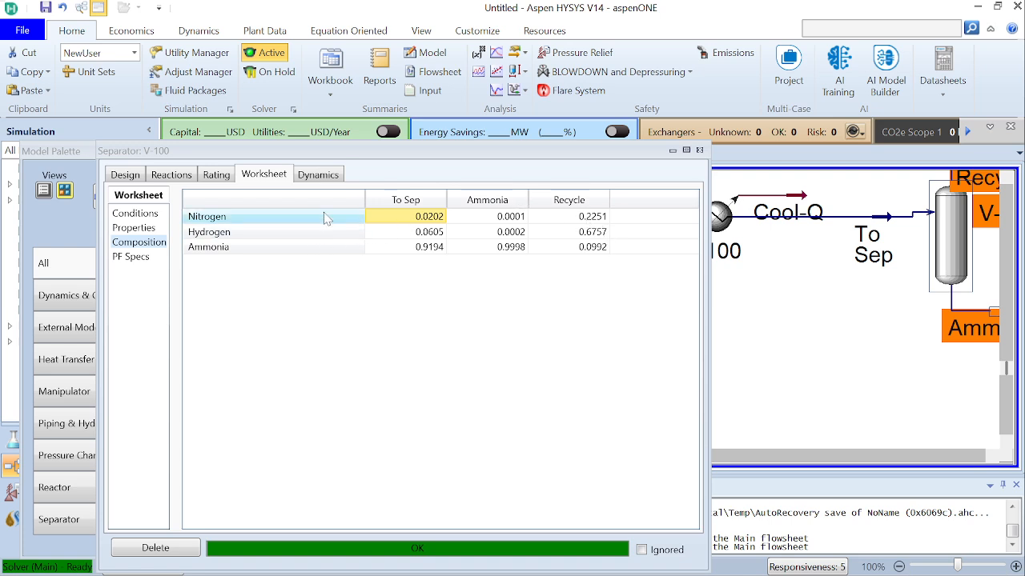
{"action": "left_click", "coordinate": [157, 181]}
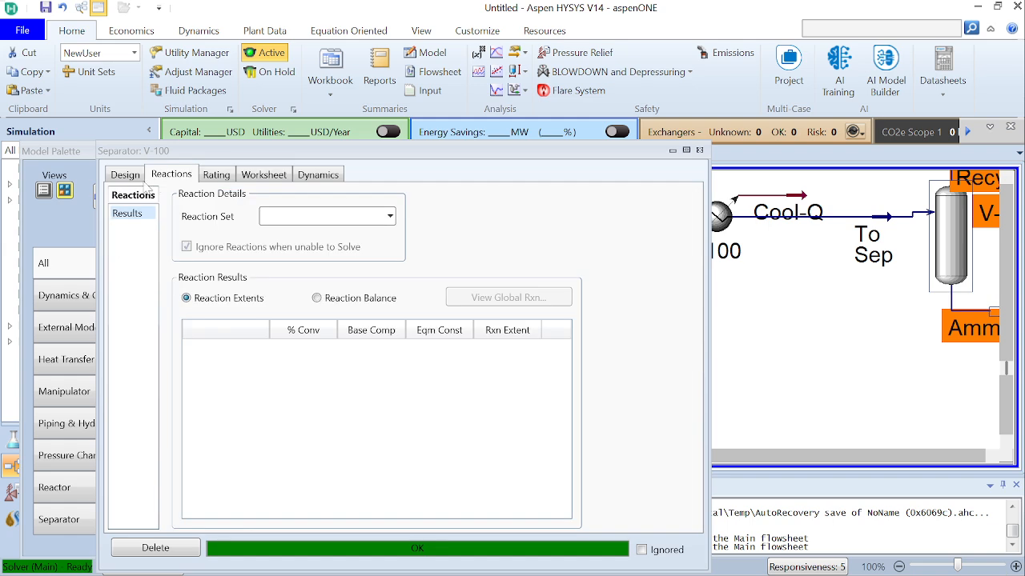
{"action": "left_click", "coordinate": [120, 177]}
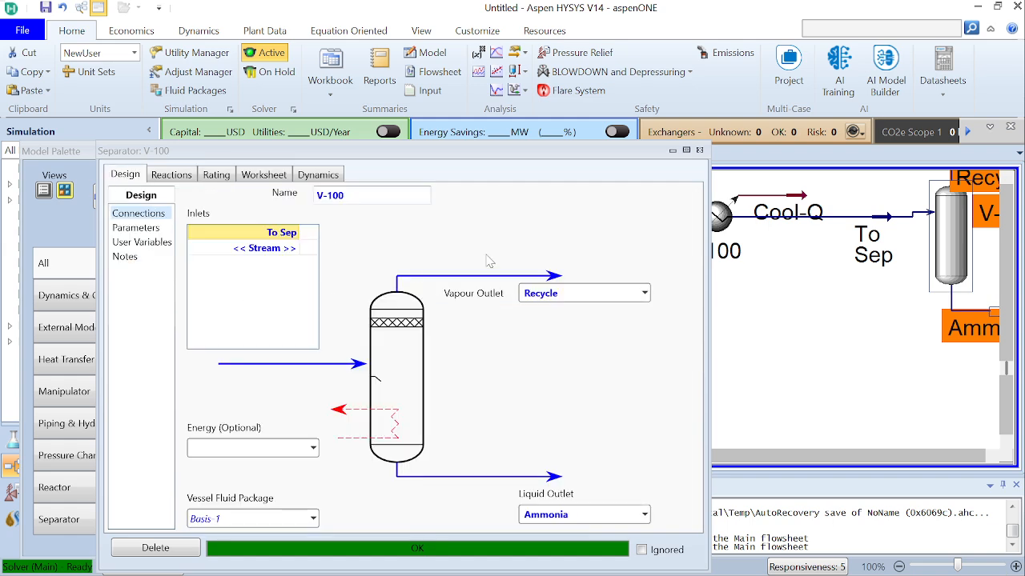
{"action": "left_click", "coordinate": [185, 181]}
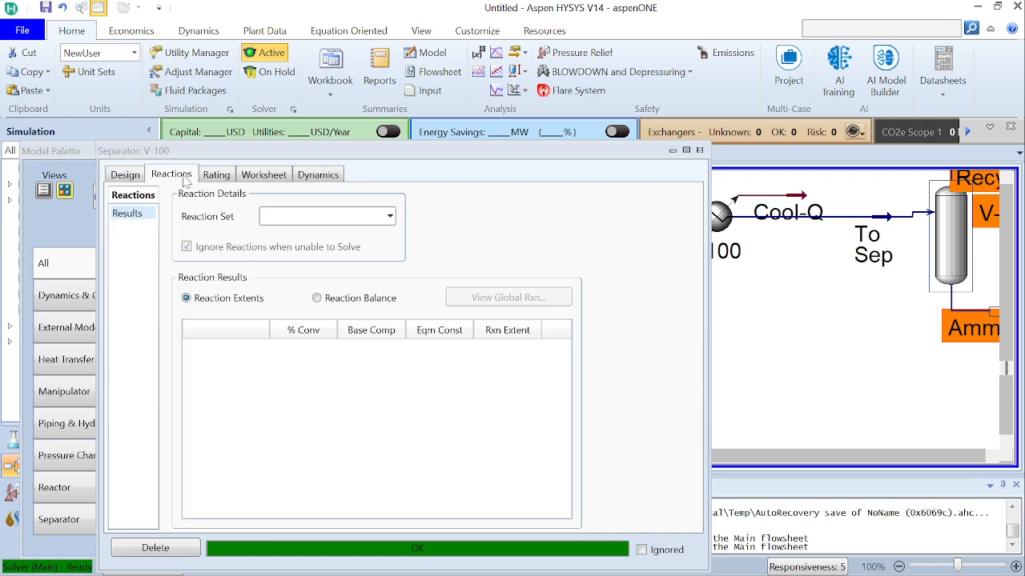
{"action": "left_click", "coordinate": [134, 180]}
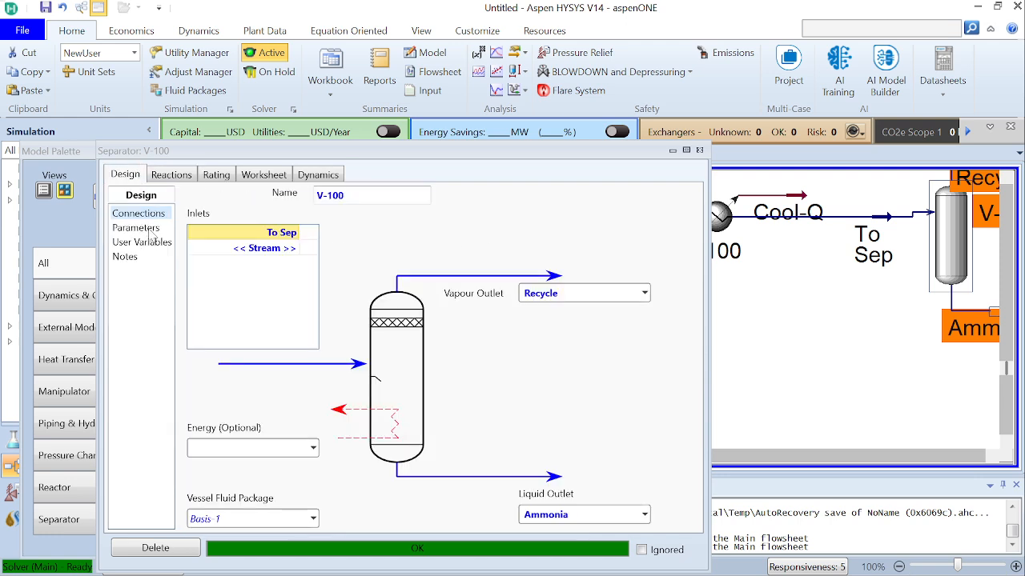
{"action": "left_click", "coordinate": [699, 150]}
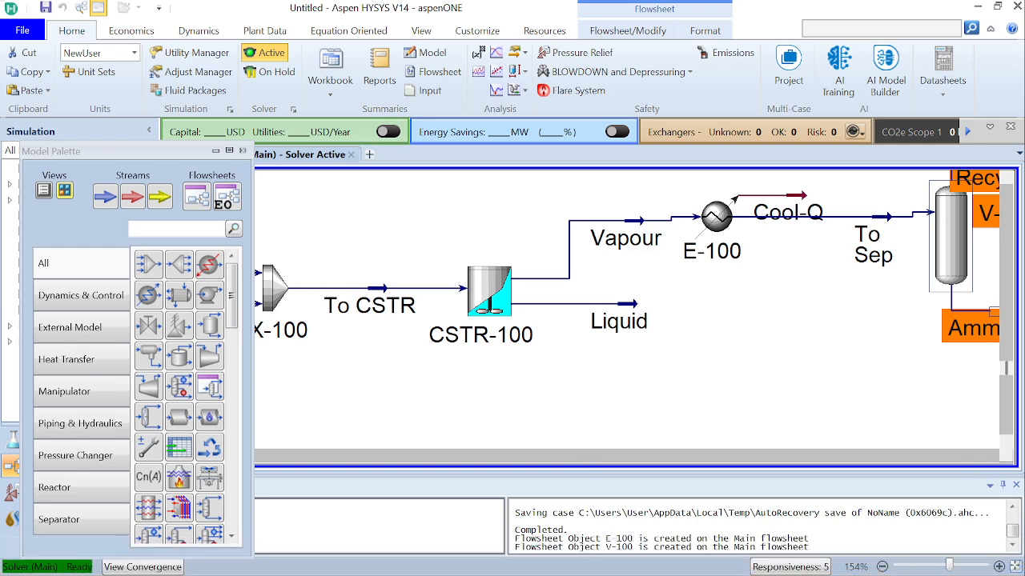
Space the Recycle and Ammonia streams away from separator V-100 and align the separator with the To Sep line
{"action": "left_click", "coordinate": [1013, 567]}
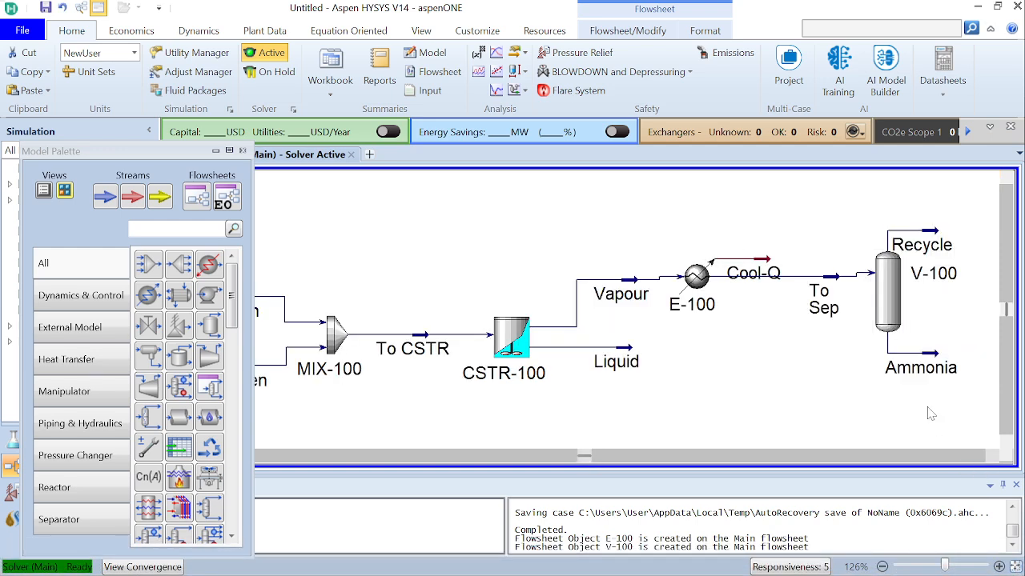
{"action": "mouse_move", "coordinate": [938, 246]}
{"action": "left_click_drag", "start_coordinate": [938, 246], "coordinate": [944, 227]}
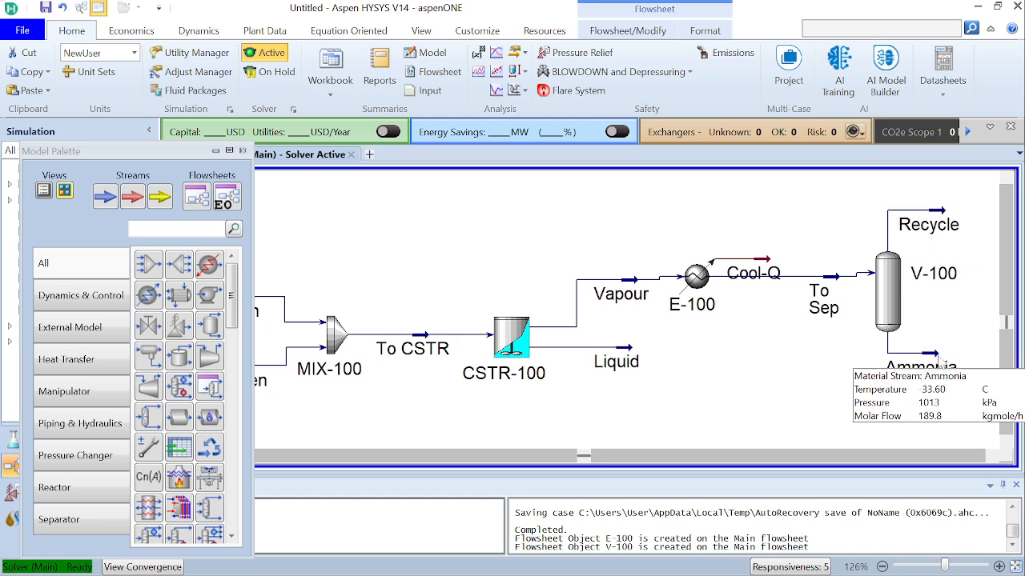
{"action": "left_click_drag", "start_coordinate": [941, 356], "coordinate": [956, 361]}
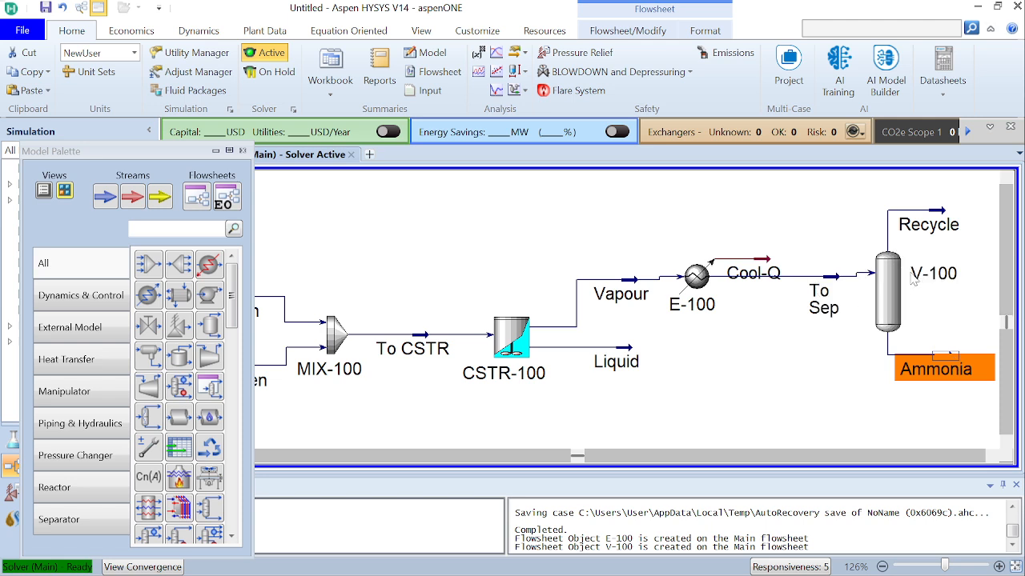
{"action": "left_click", "coordinate": [931, 330]}
{"action": "left_click", "coordinate": [888, 302]}
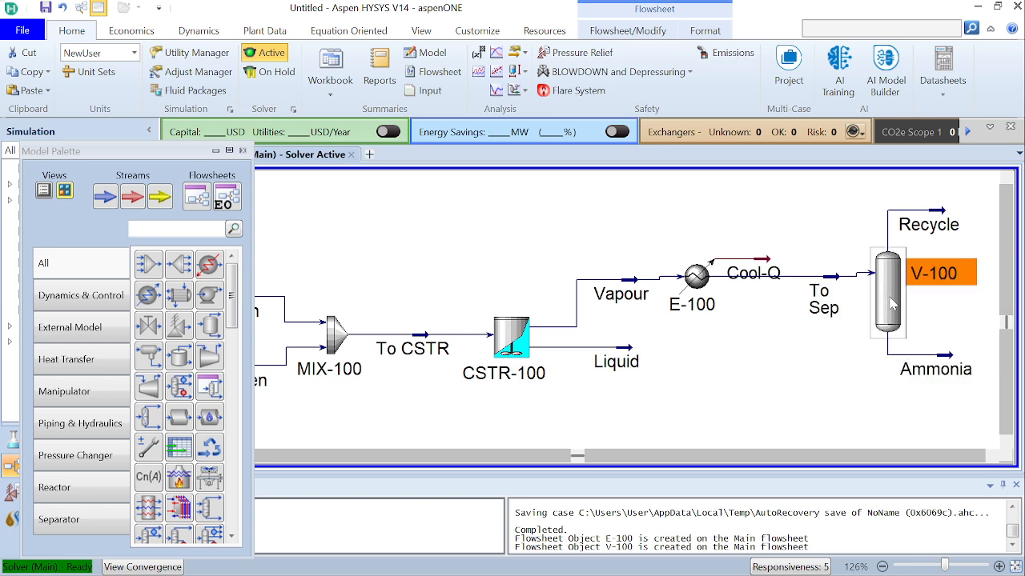
{"action": "left_click_drag", "start_coordinate": [891, 303], "coordinate": [900, 308]}
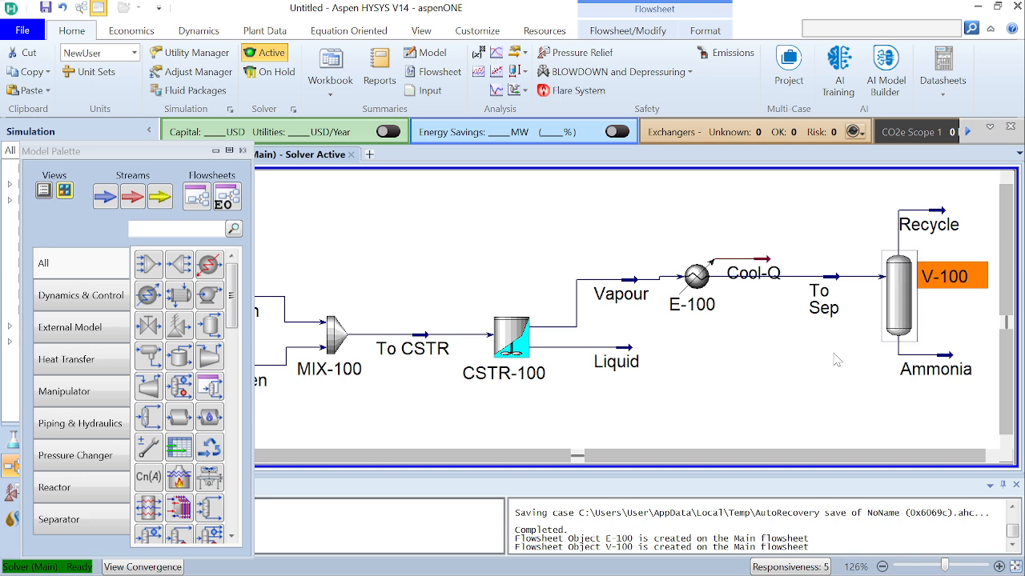
{"action": "left_click", "coordinate": [800, 390]}
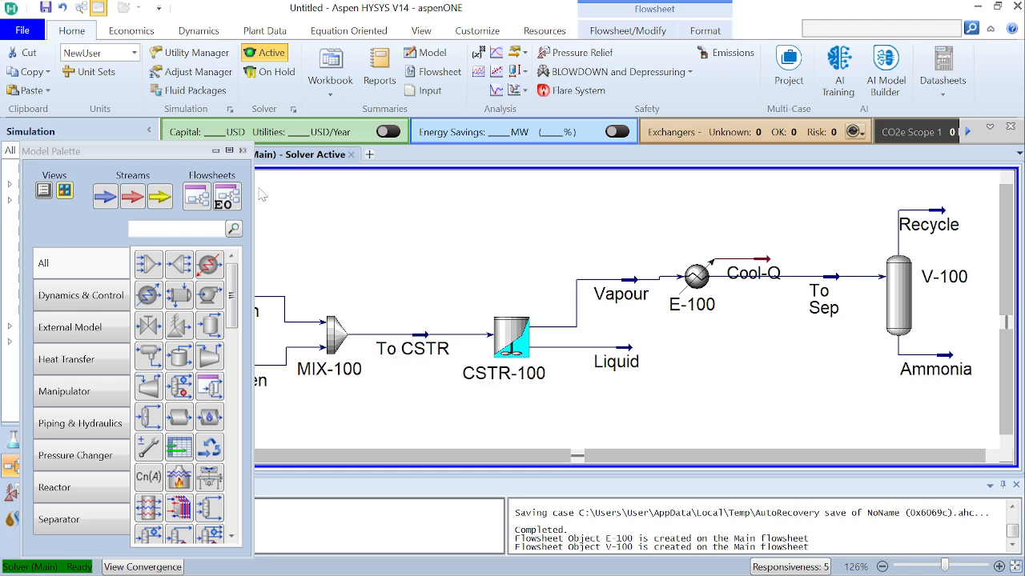
Hide the Model Palette and move the Cool-Q energy stream higher above the cooler
{"action": "left_click", "coordinate": [214, 151]}
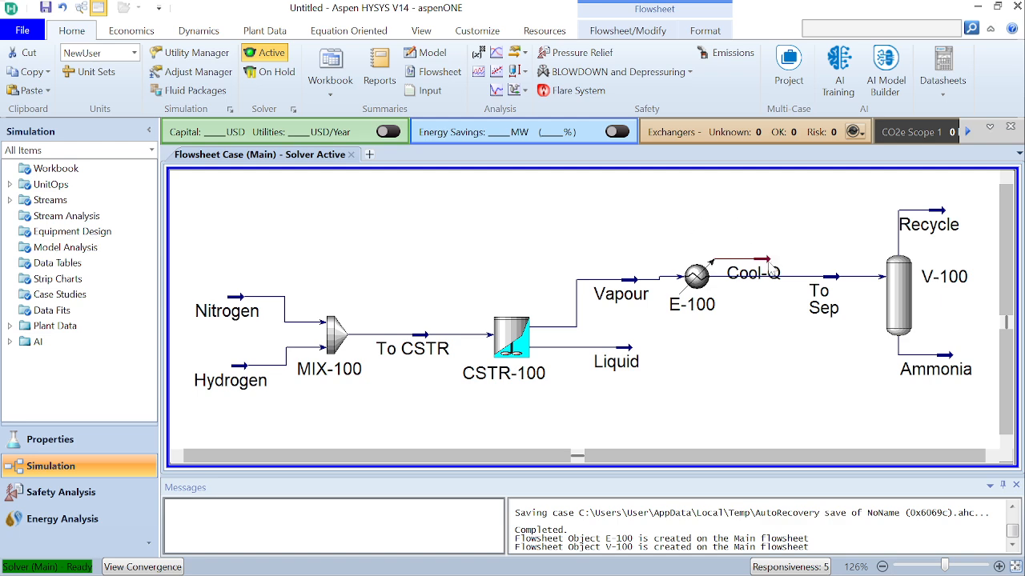
{"action": "left_click_drag", "start_coordinate": [770, 256], "coordinate": [765, 217]}
{"action": "left_click", "coordinate": [816, 250]}
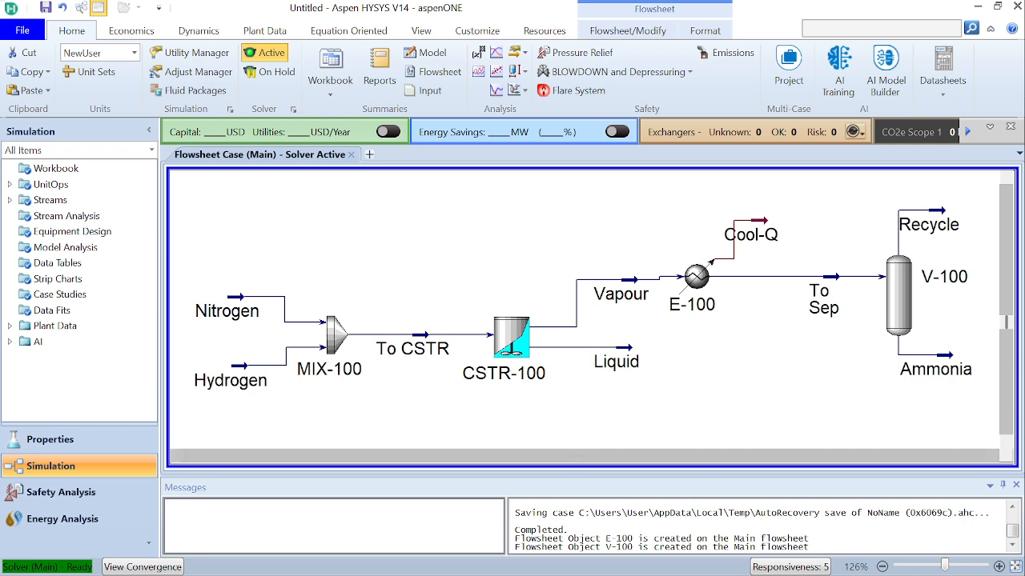
{"action": "mouse_move", "coordinate": [588, 570]}
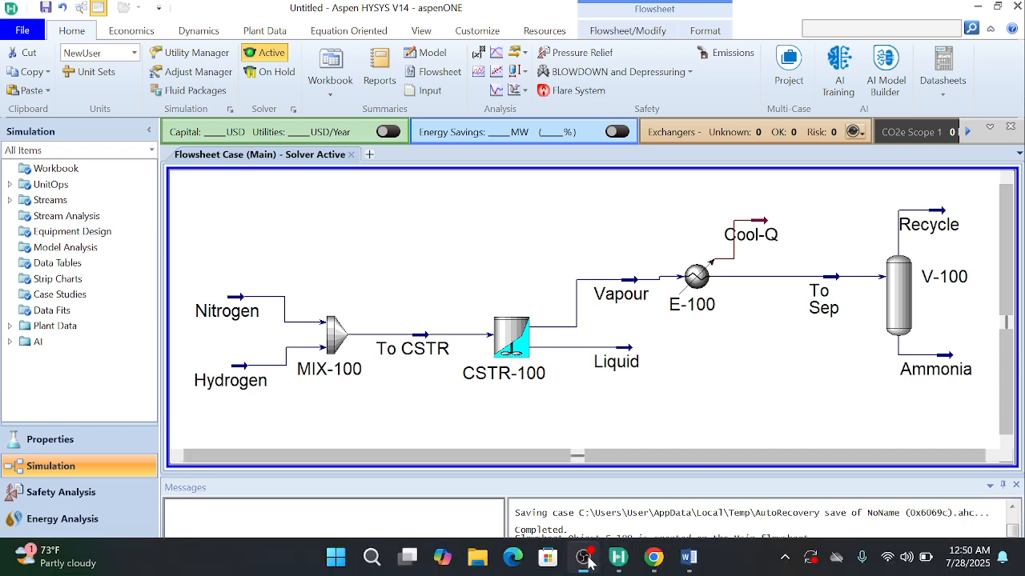